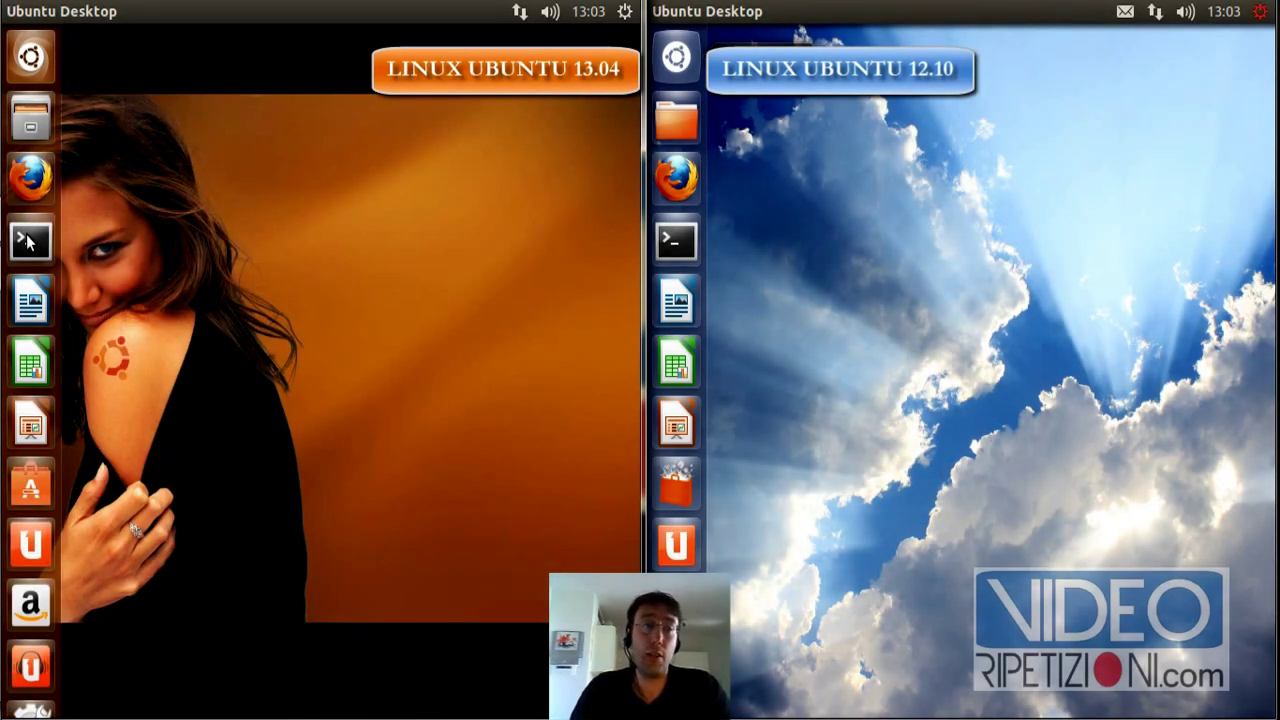
# Search the Ubuntu 13.04 Dash for "terminal" and launch the Terminal application.
pyautogui.click(30, 57)
pyautogui.write('terminal')
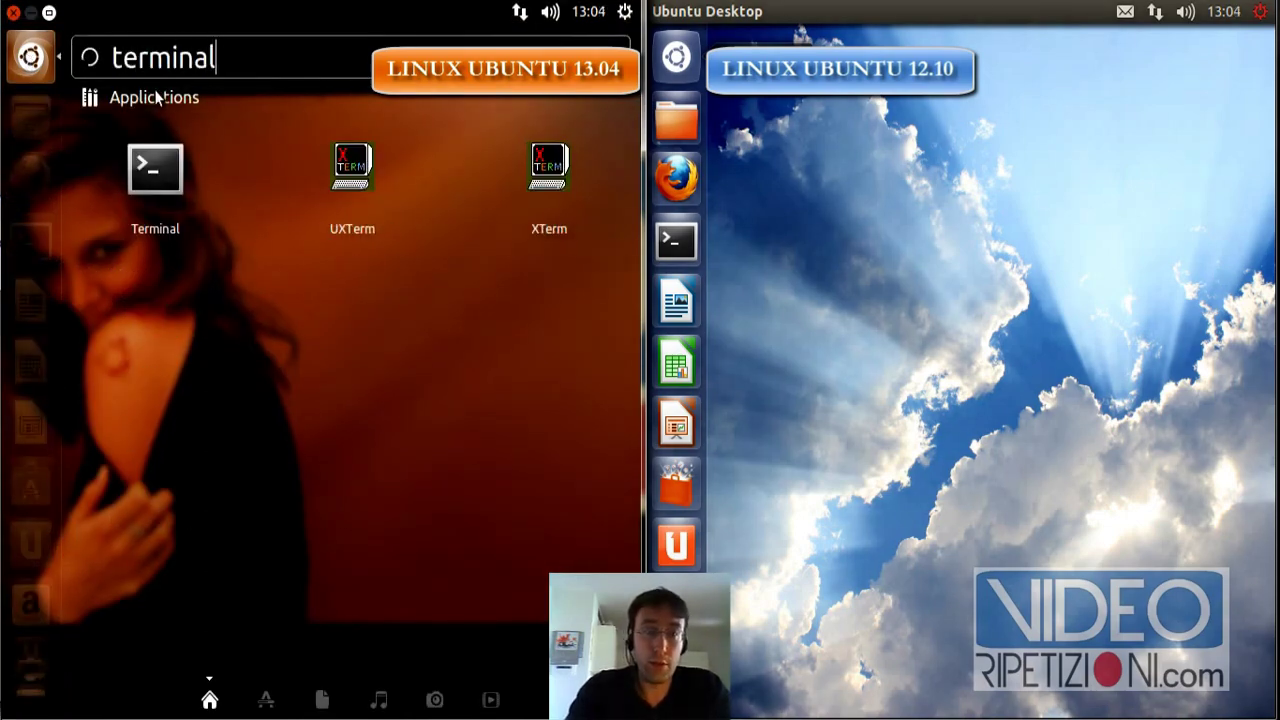
pyautogui.press('Return')
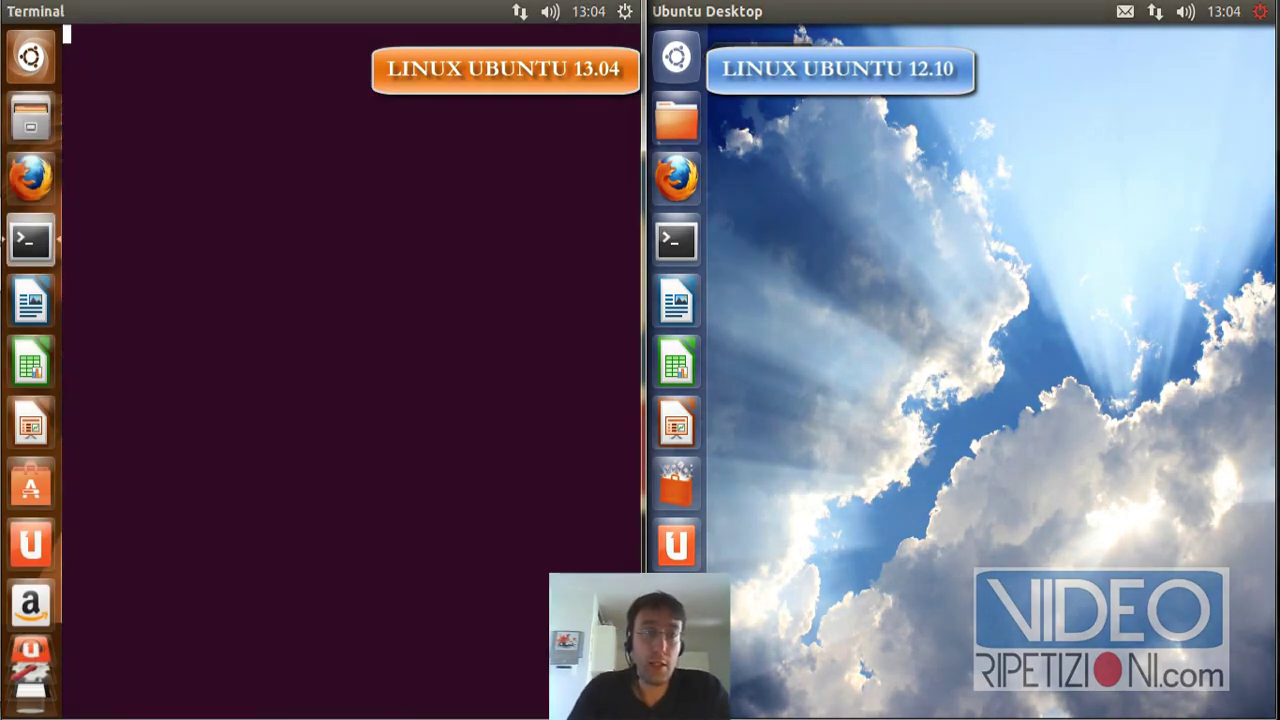
pyautogui.click(669, 67)
pyautogui.press('BackSpace')
pyautogui.press('BackSpace')
pyautogui.press('BackSpace')
pyautogui.press('BackSpace')
pyautogui.press('BackSpace')
pyautogui.press('BackSpace')
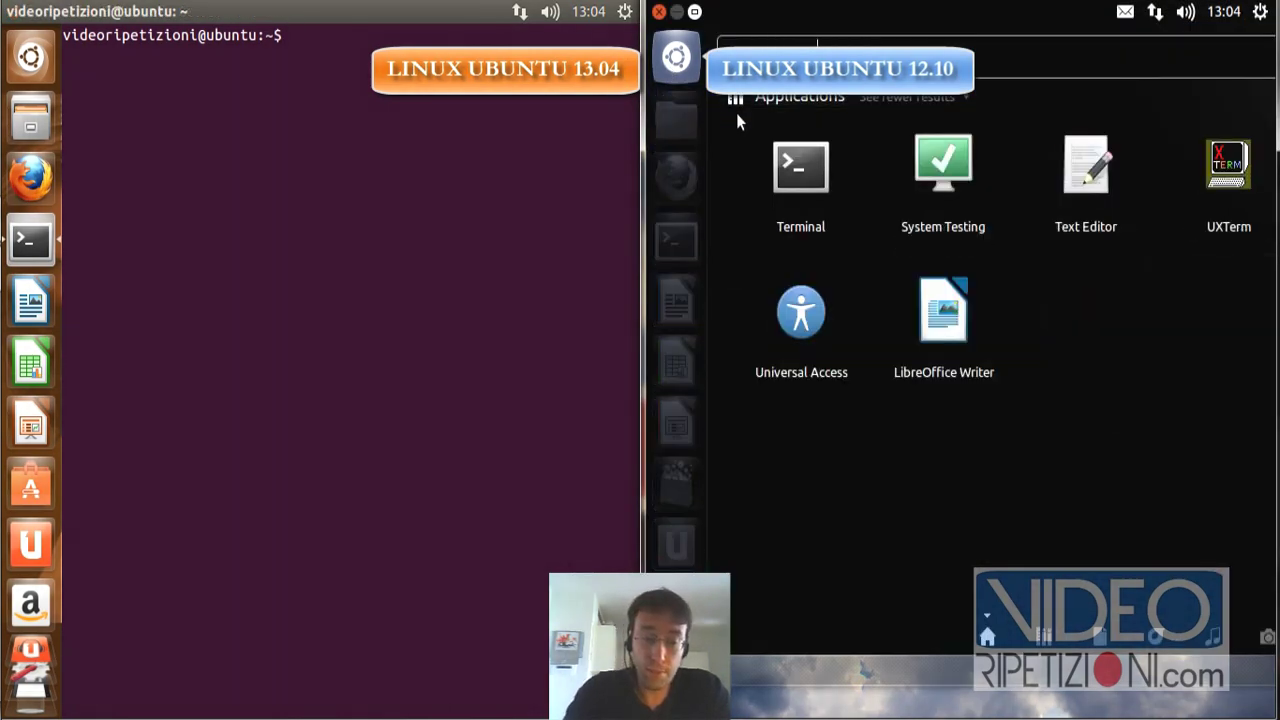
pyautogui.press('Escape')
# Open a terminal on Ubuntu 12.10 and run uname -r in the Ubuntu 13.04 terminal.
pyautogui.hotkey('ctrl', 'alt', 't')
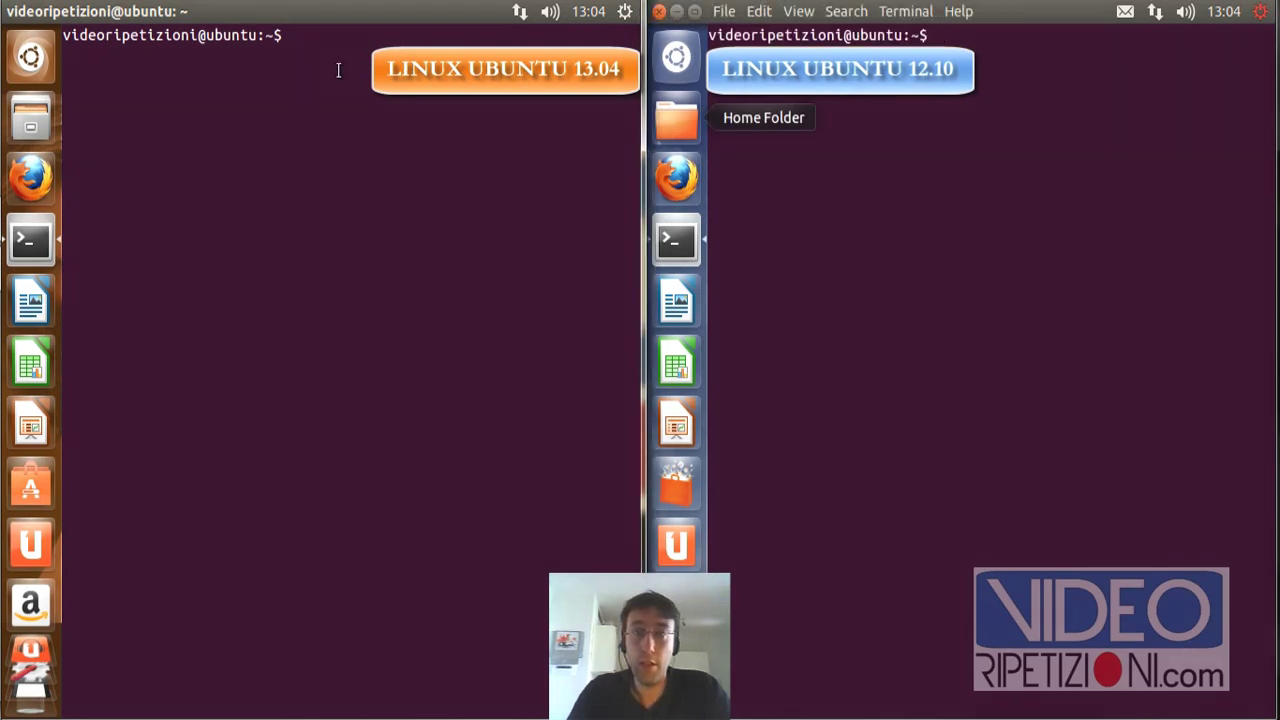
pyautogui.write('uname -r')
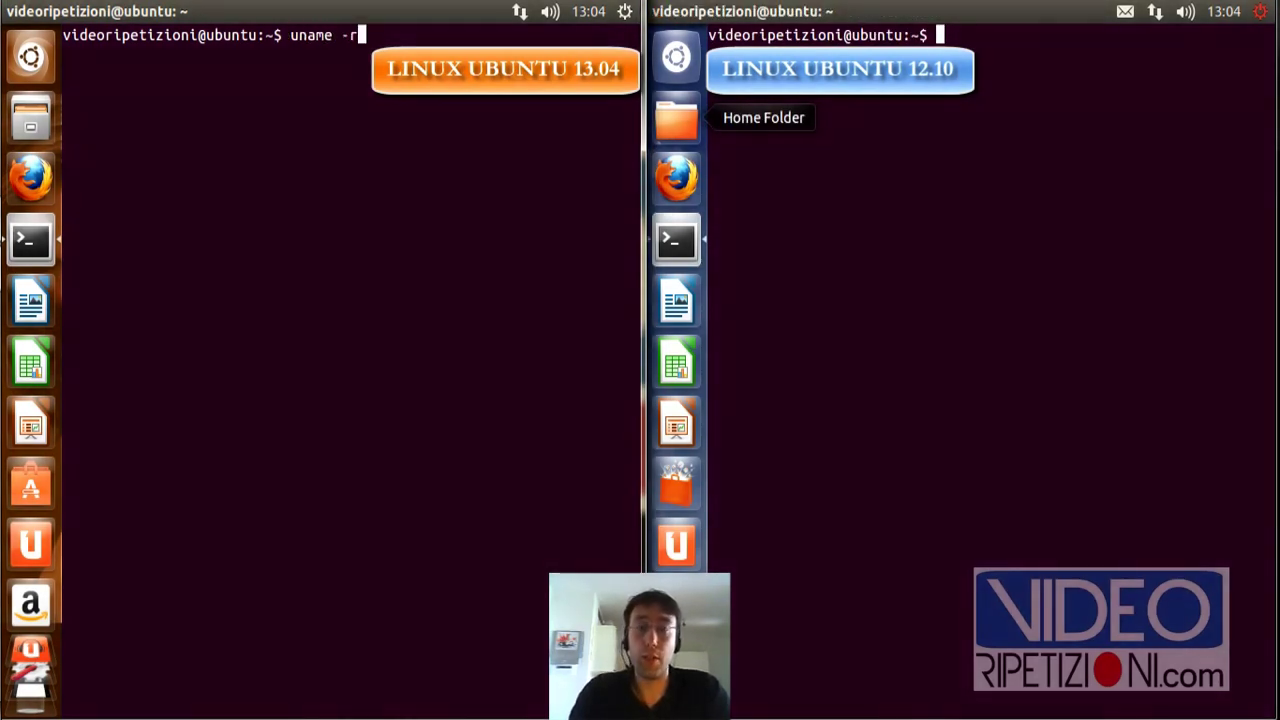
pyautogui.press('Return')
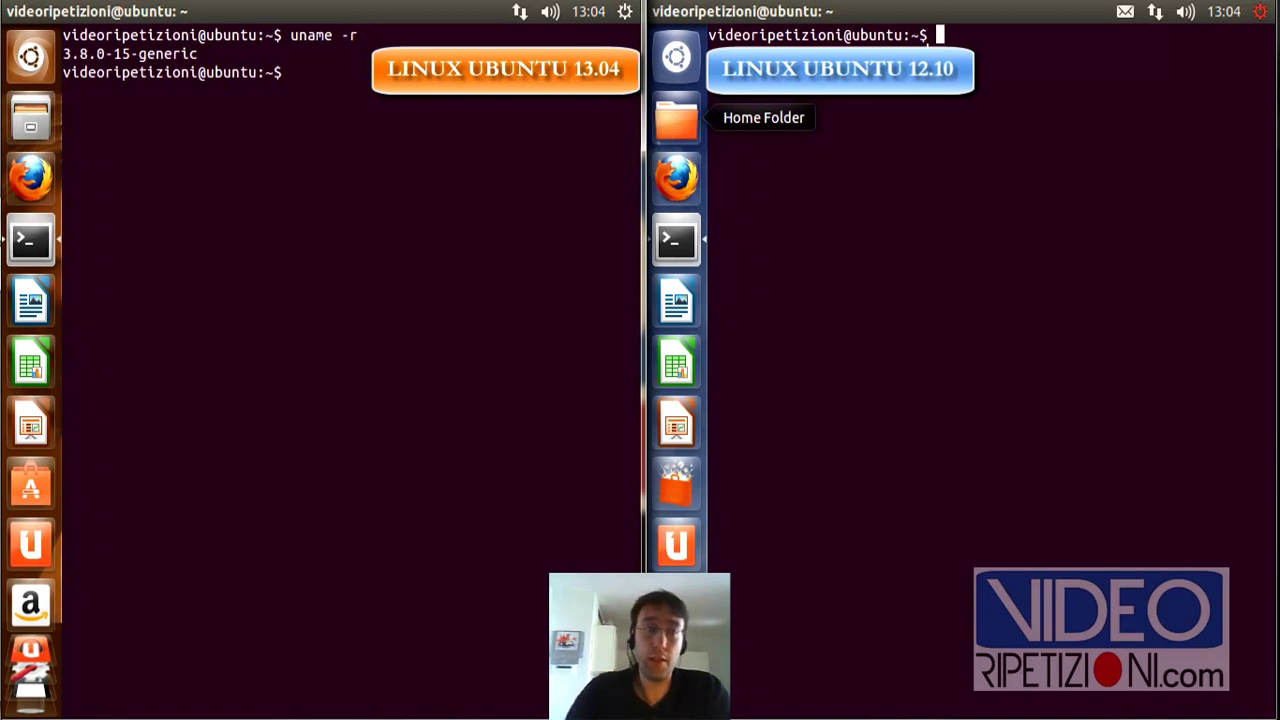
# Run uname -r in the Ubuntu 12.10 terminal and highlight the kernel version number in both systems' outputs.
pyautogui.write('una')
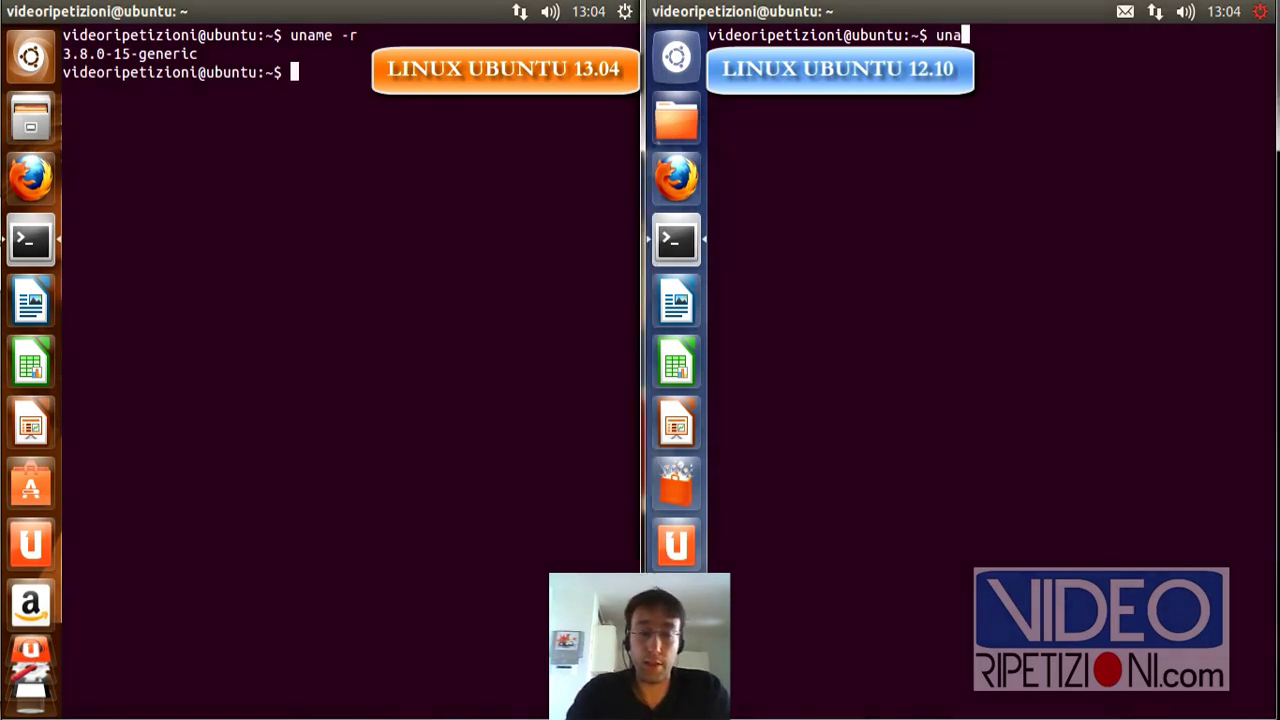
pyautogui.write('me -r')
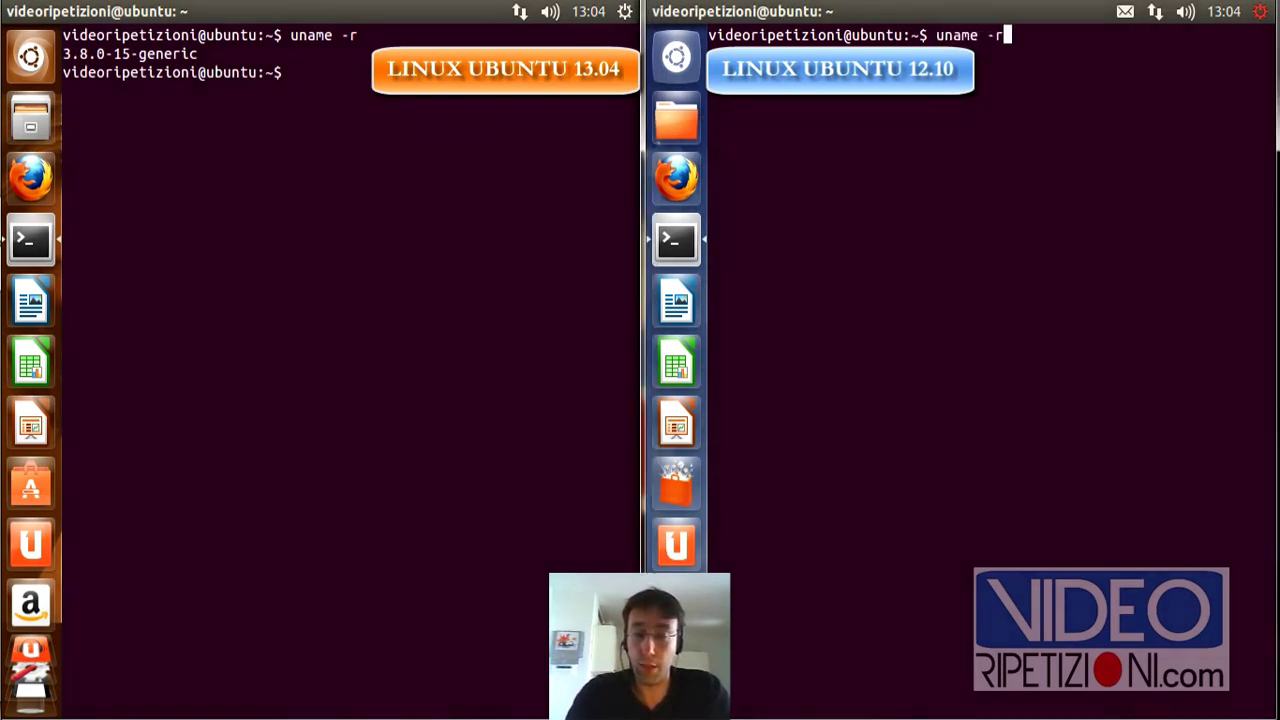
pyautogui.press('Return')
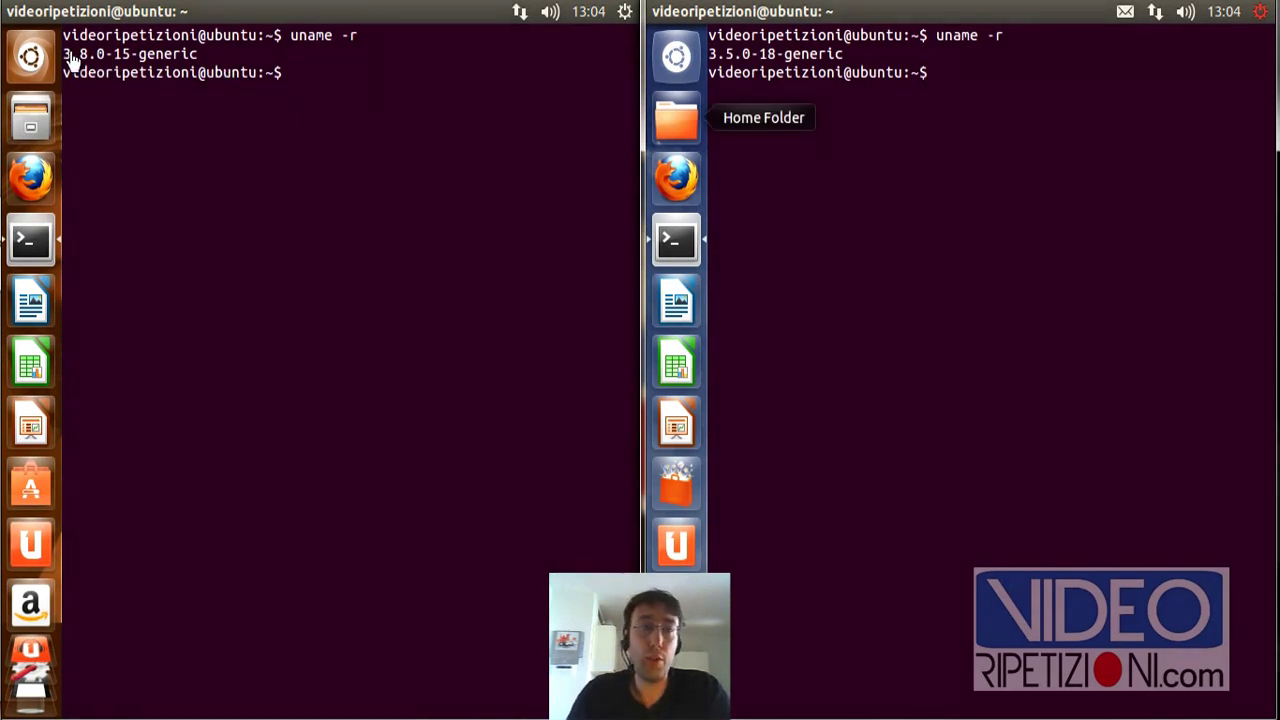
pyautogui.moveTo(65, 55); pyautogui.dragTo(131, 55)
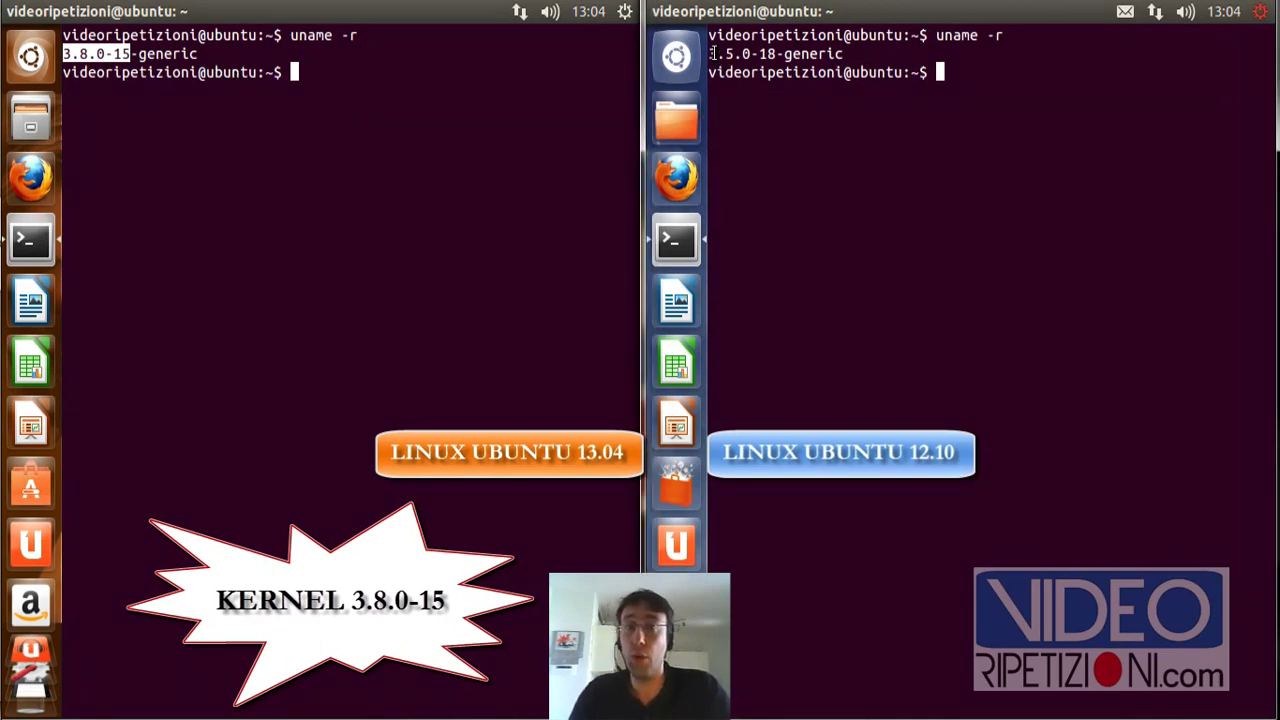
pyautogui.moveTo(711, 53); pyautogui.dragTo(772, 53)
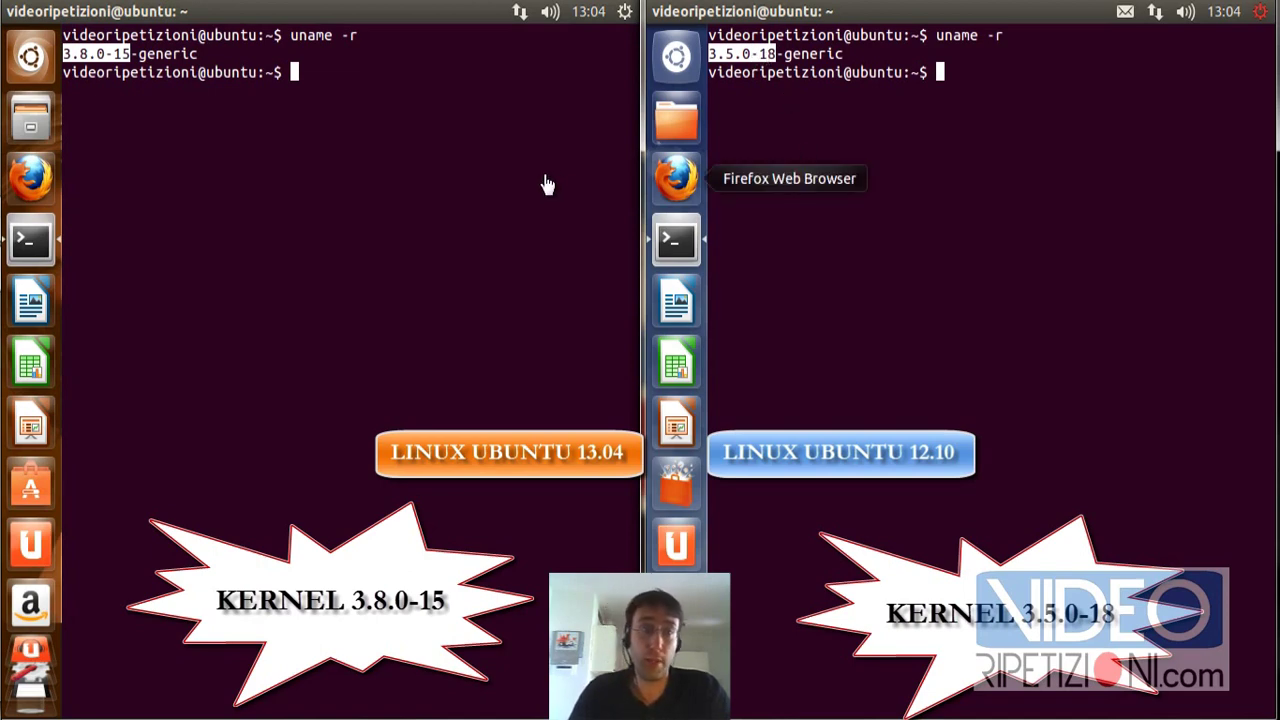
# Run X -version in the Ubuntu 13.04 terminal and in the Ubuntu 12.10 terminal.
pyautogui.write('X -version')
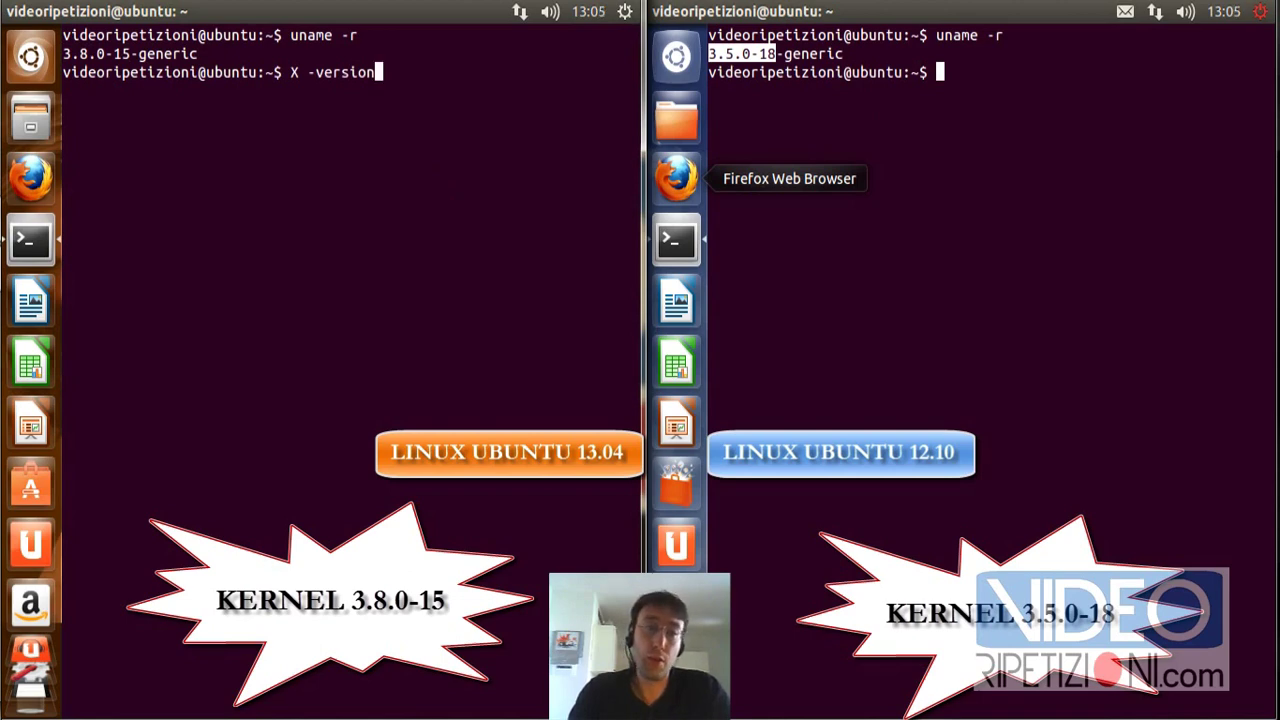
pyautogui.press('Return')
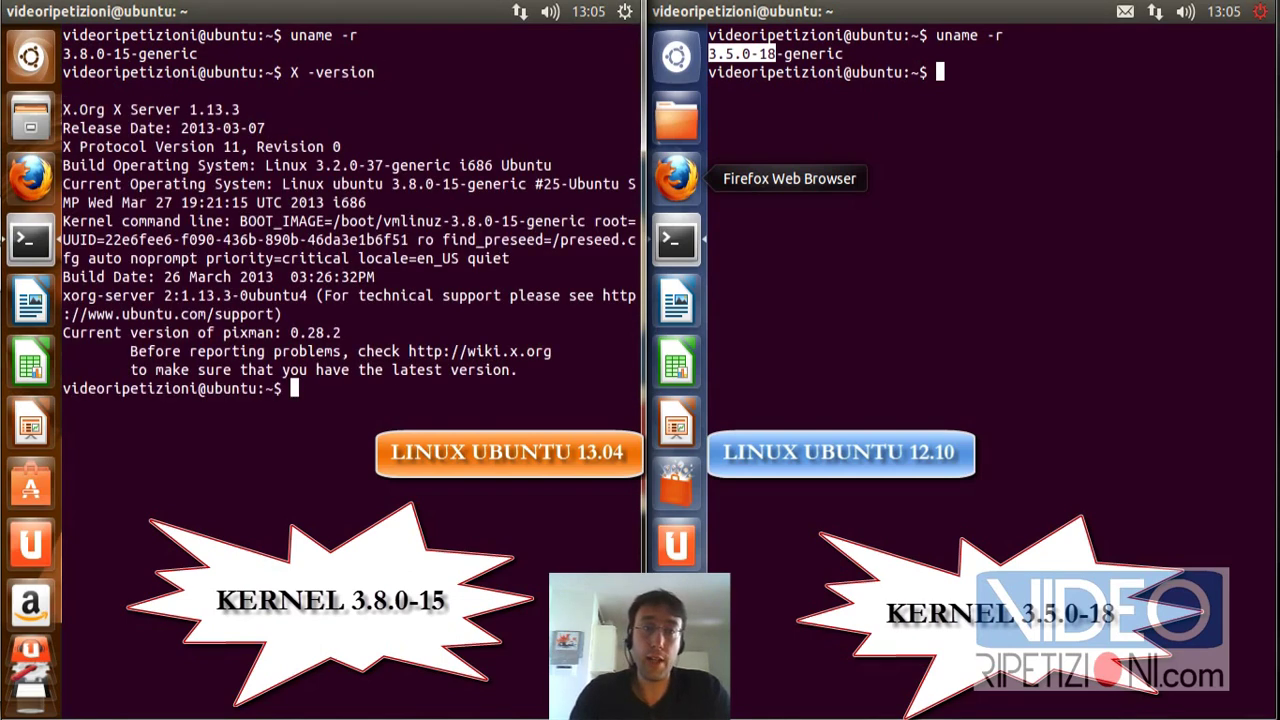
pyautogui.click(985, 88)
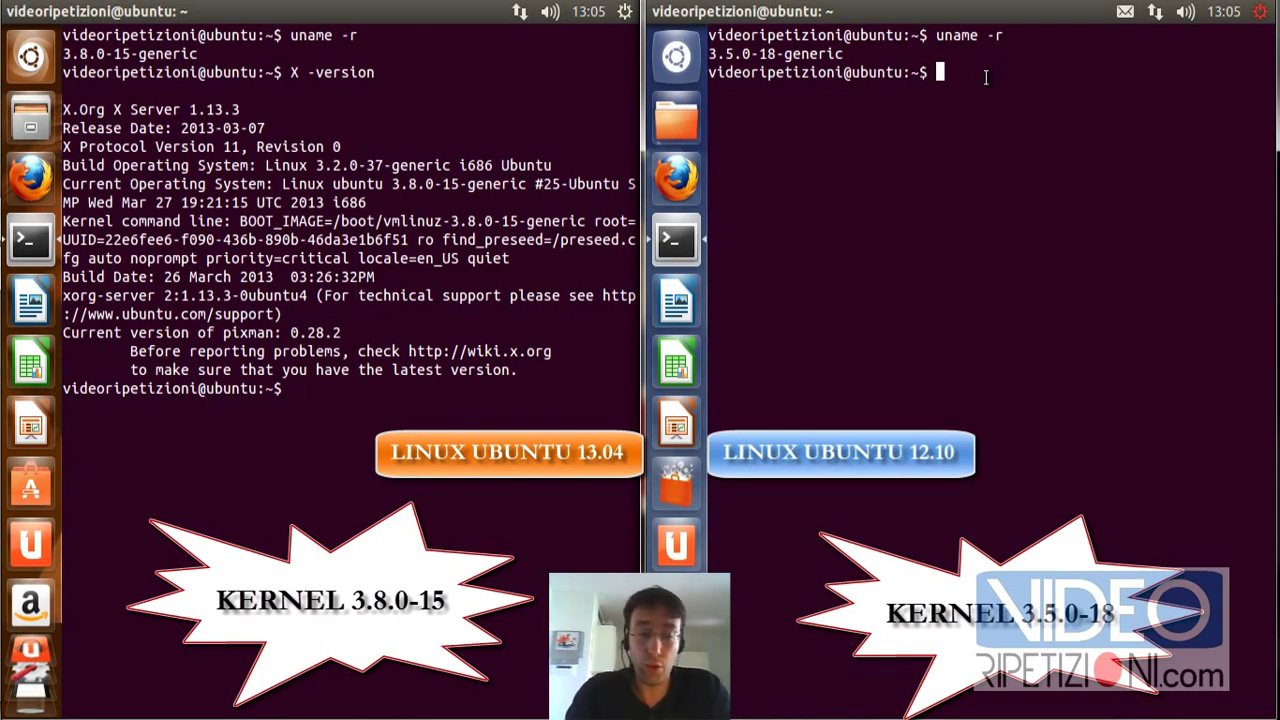
pyautogui.write('X -version')
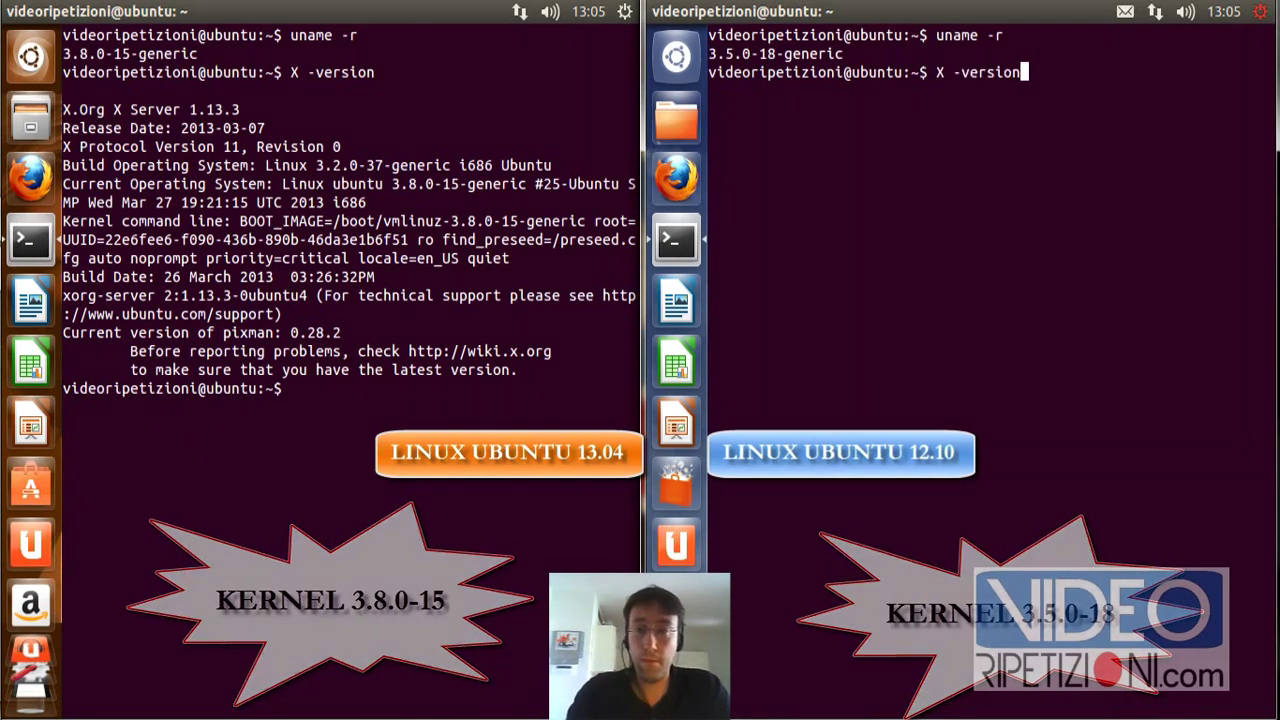
pyautogui.press('Return')
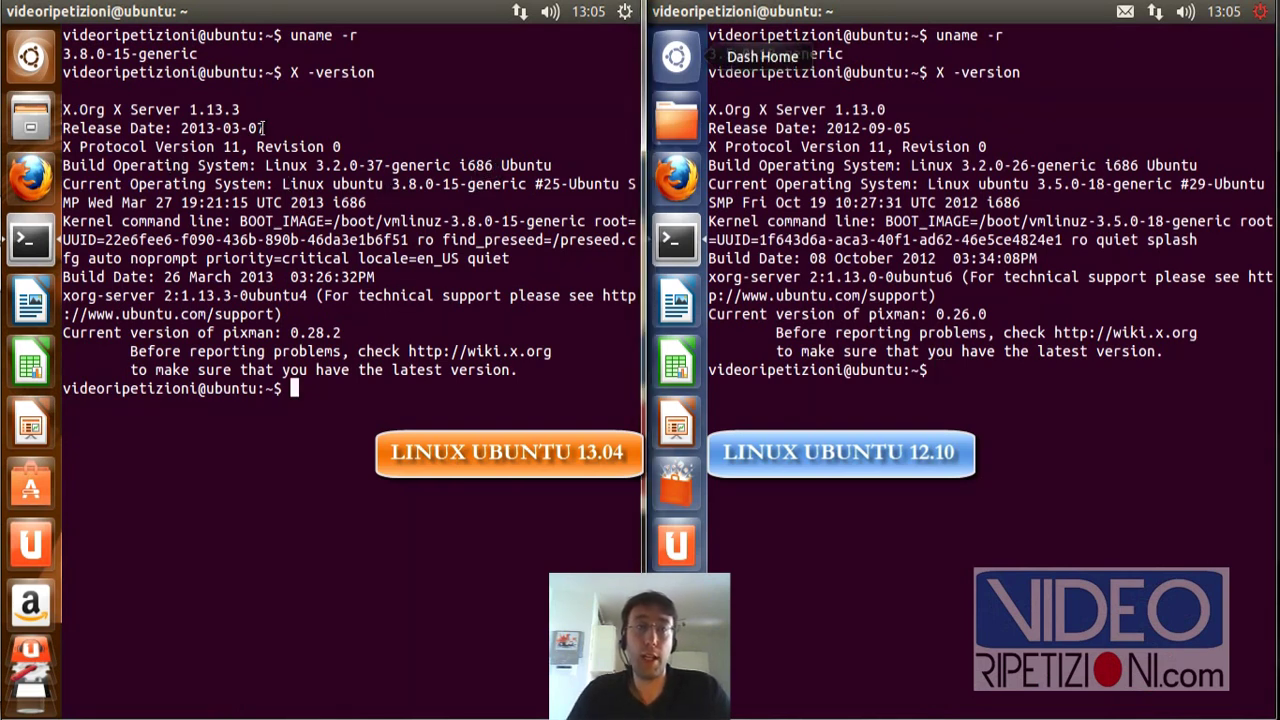
# Highlight the release date, build operating system version and kernel version in both systems' X -version outputs to compare them.
pyautogui.moveTo(267, 127); pyautogui.dragTo(181, 128)
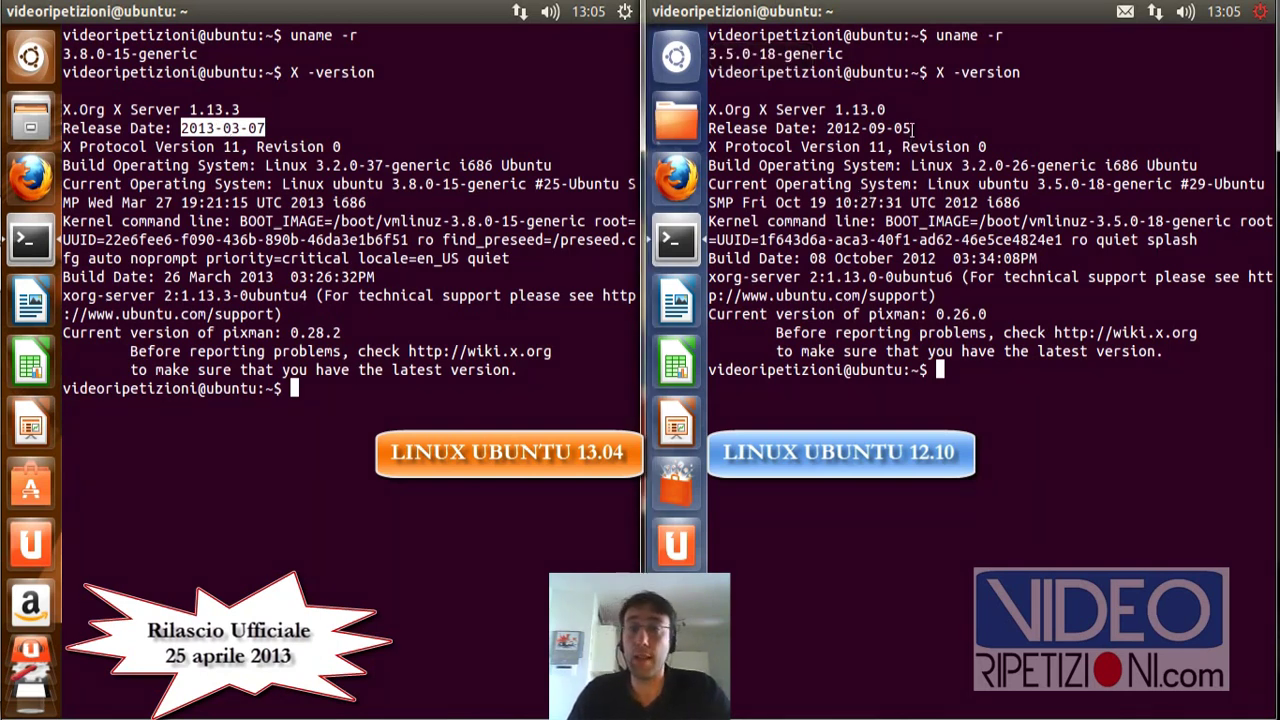
pyautogui.moveTo(912, 128); pyautogui.dragTo(826, 128)
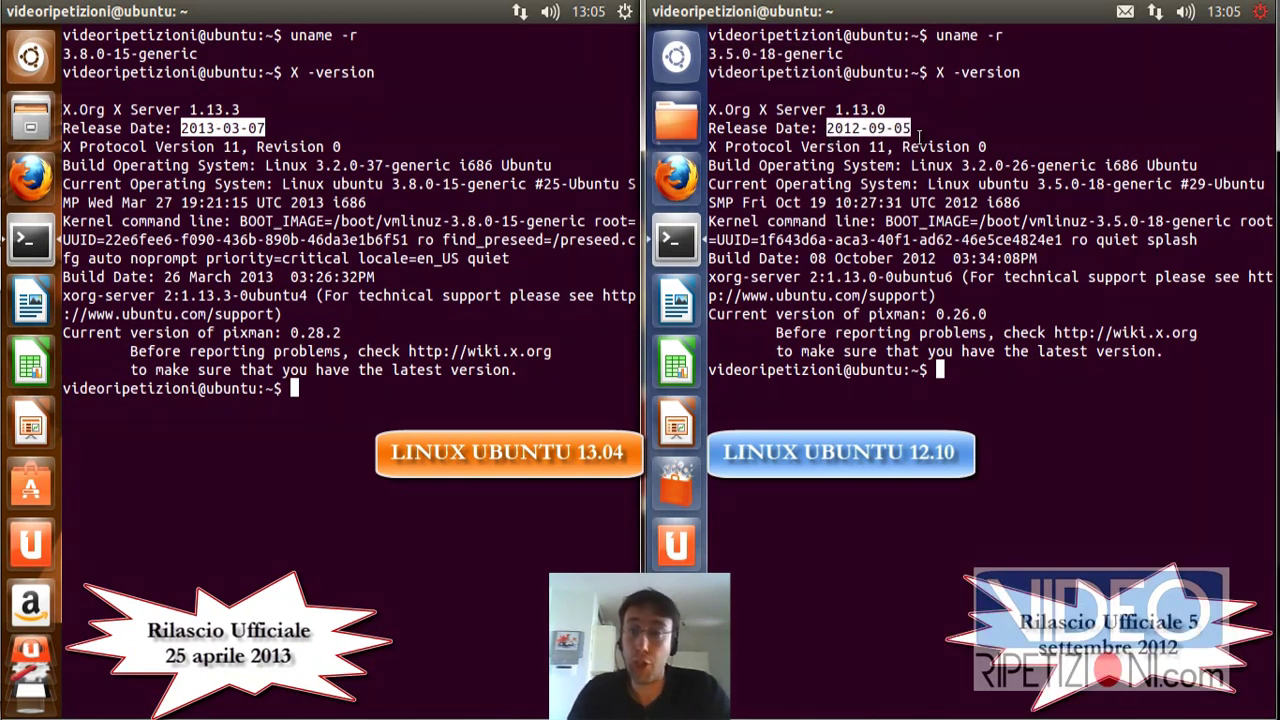
pyautogui.click(464, 195)
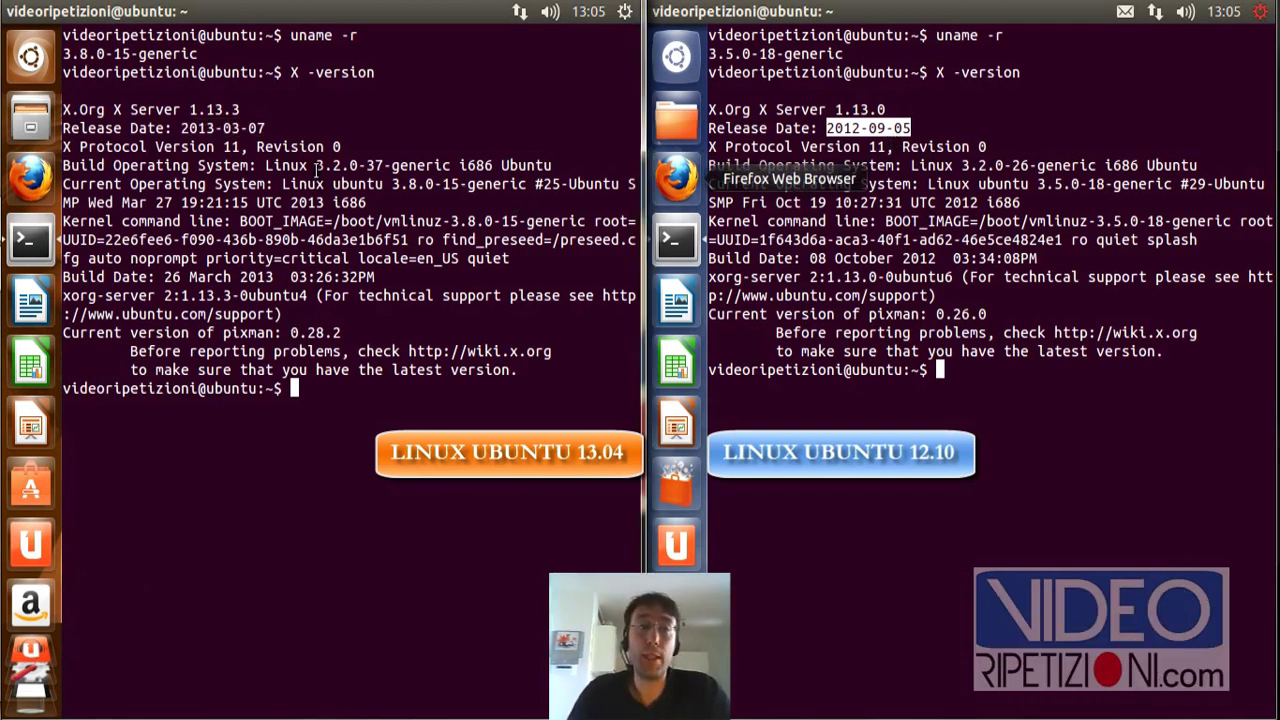
pyautogui.moveTo(316, 165); pyautogui.dragTo(384, 165)
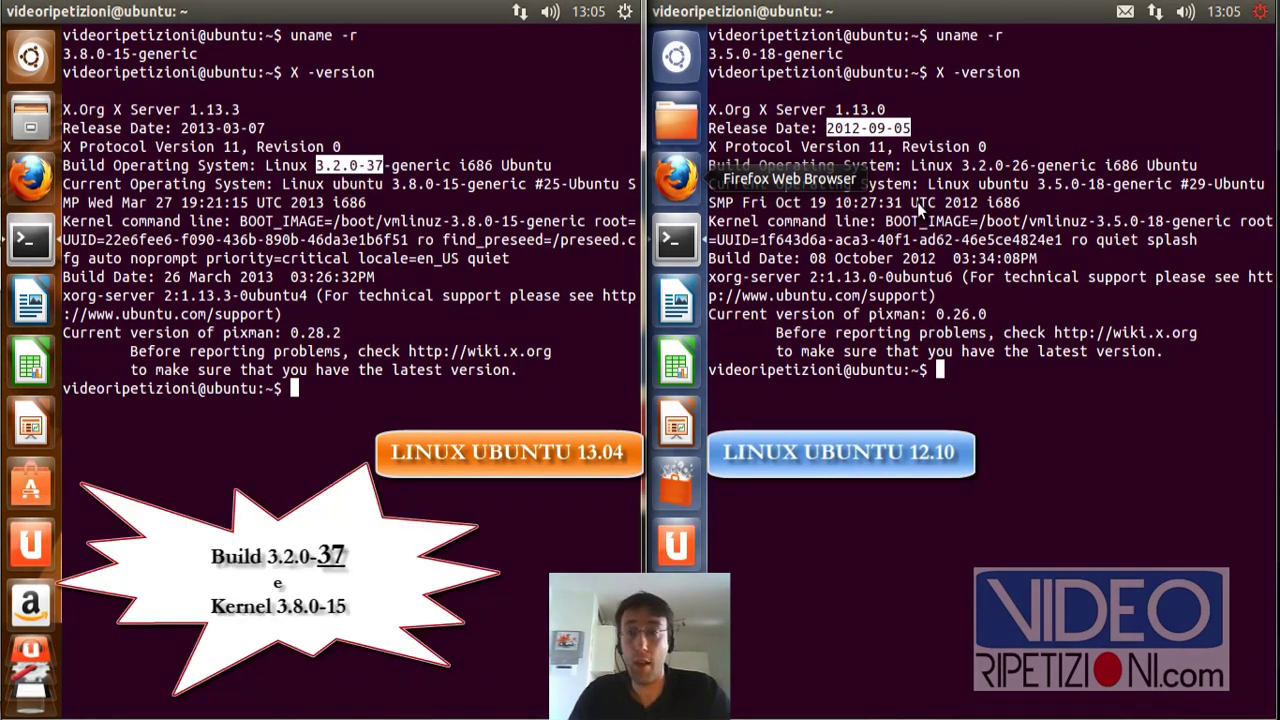
pyautogui.click(946, 202)
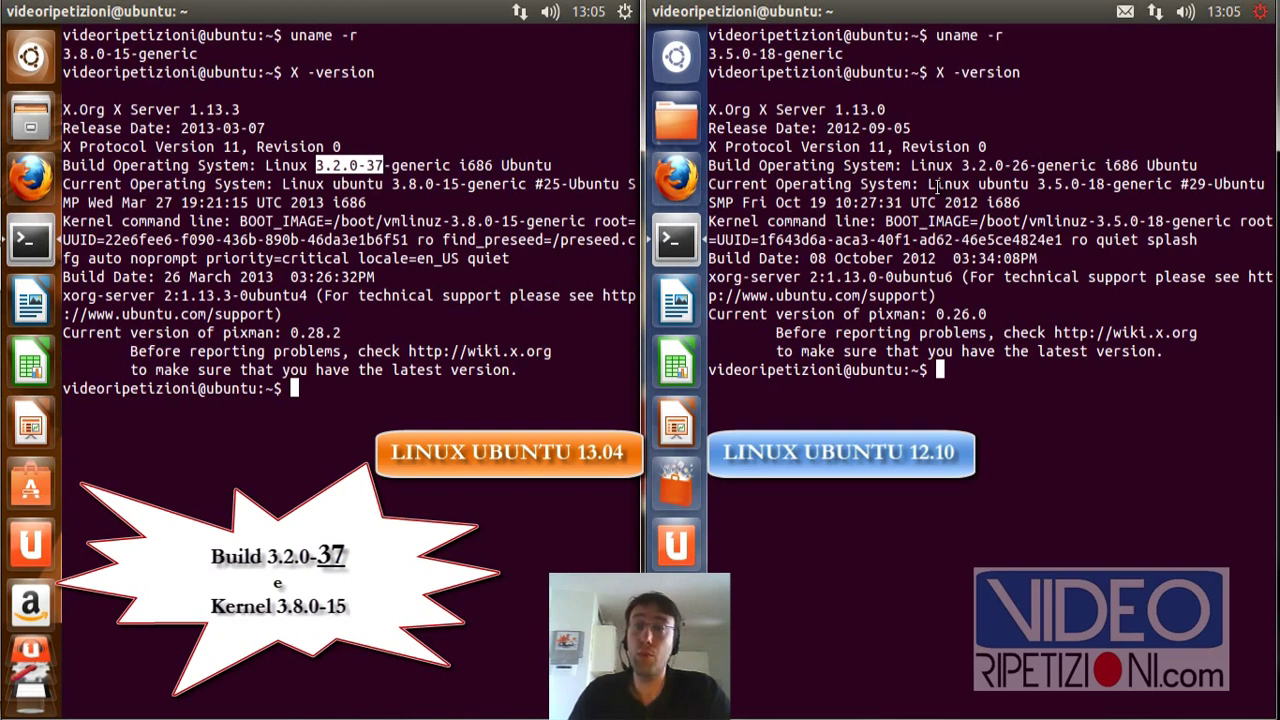
pyautogui.moveTo(912, 166); pyautogui.dragTo(1032, 165)
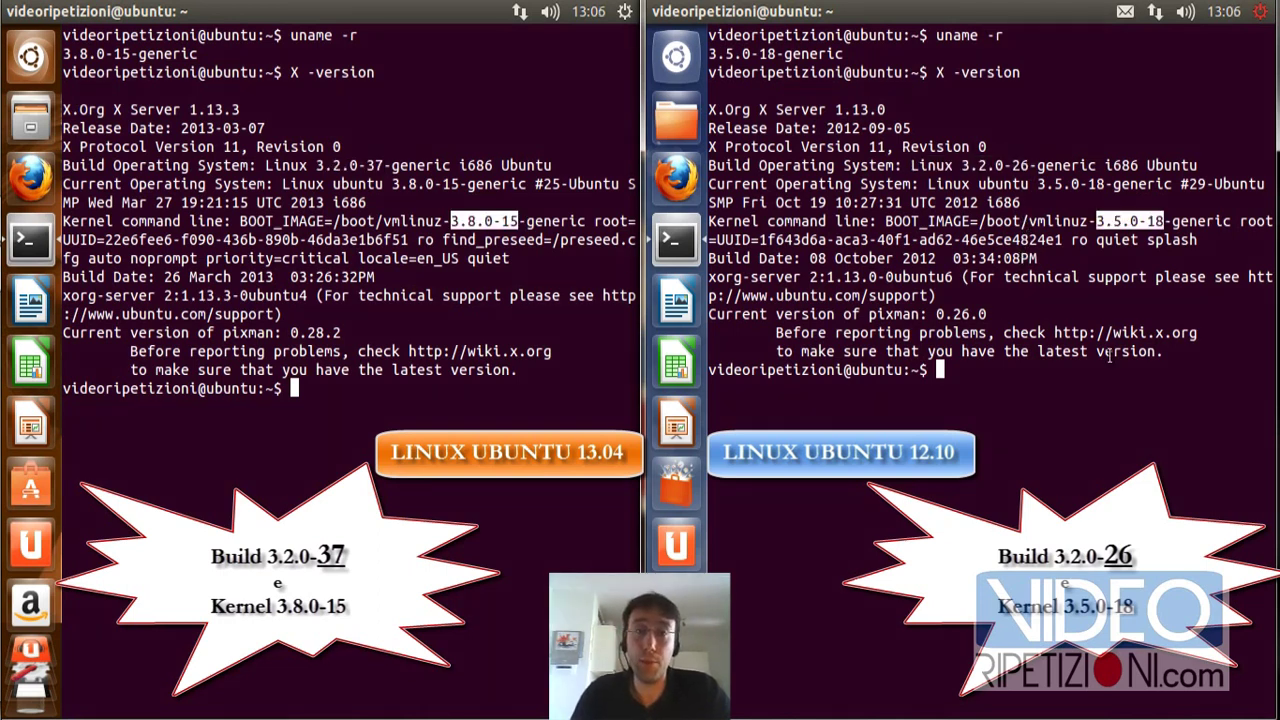
# Clear the highlight in the Ubuntu 13.04 terminal and minimize the terminal windows on both systems.
pyautogui.click(372, 102)
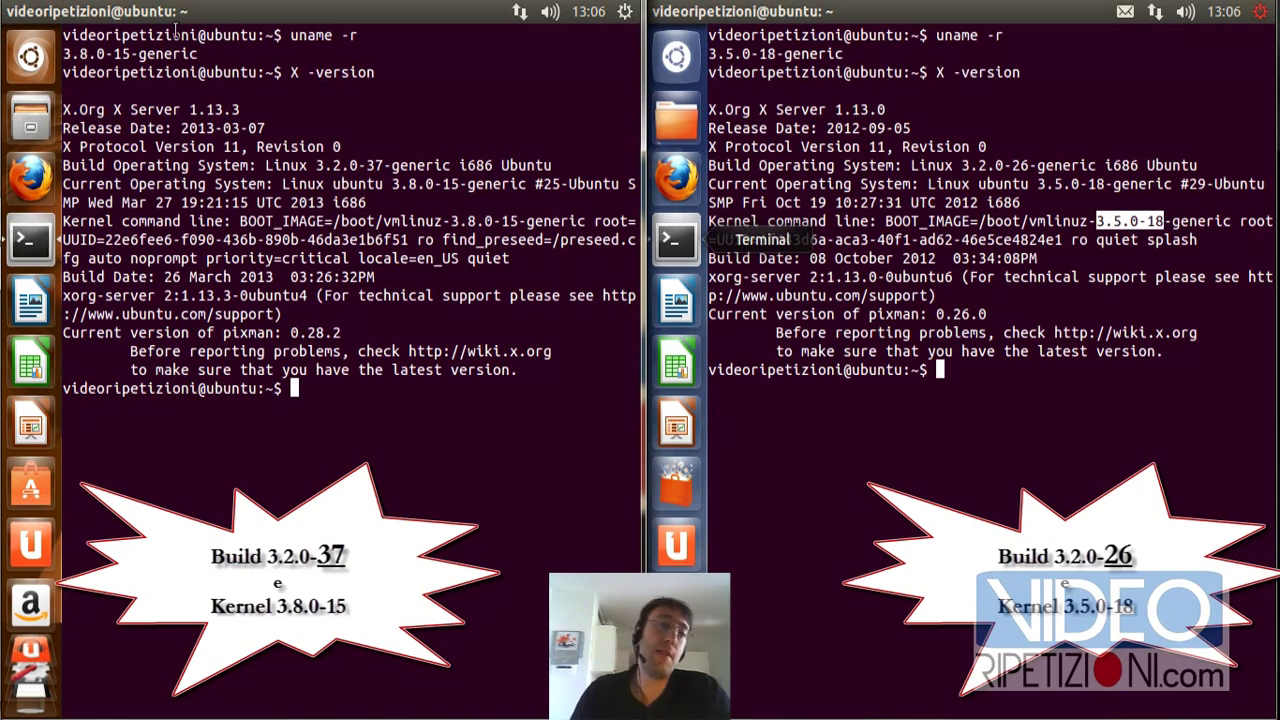
pyautogui.click(28, 11)
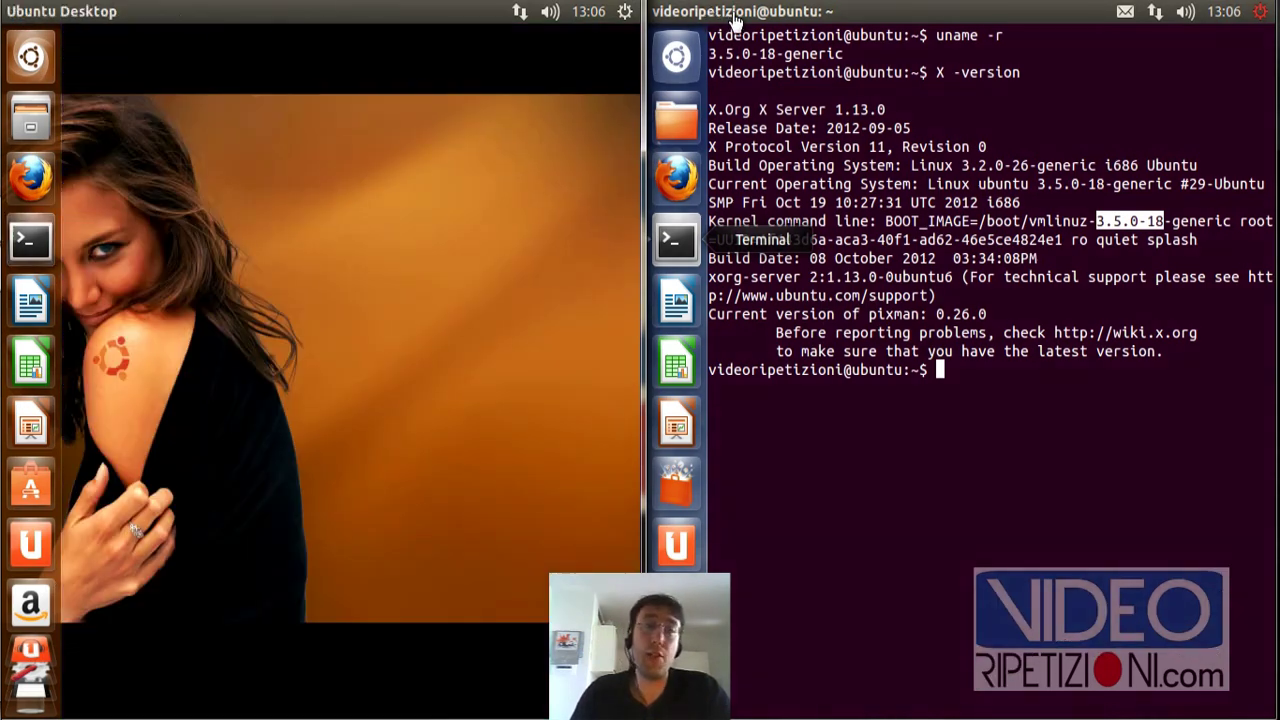
pyautogui.click(676, 11)
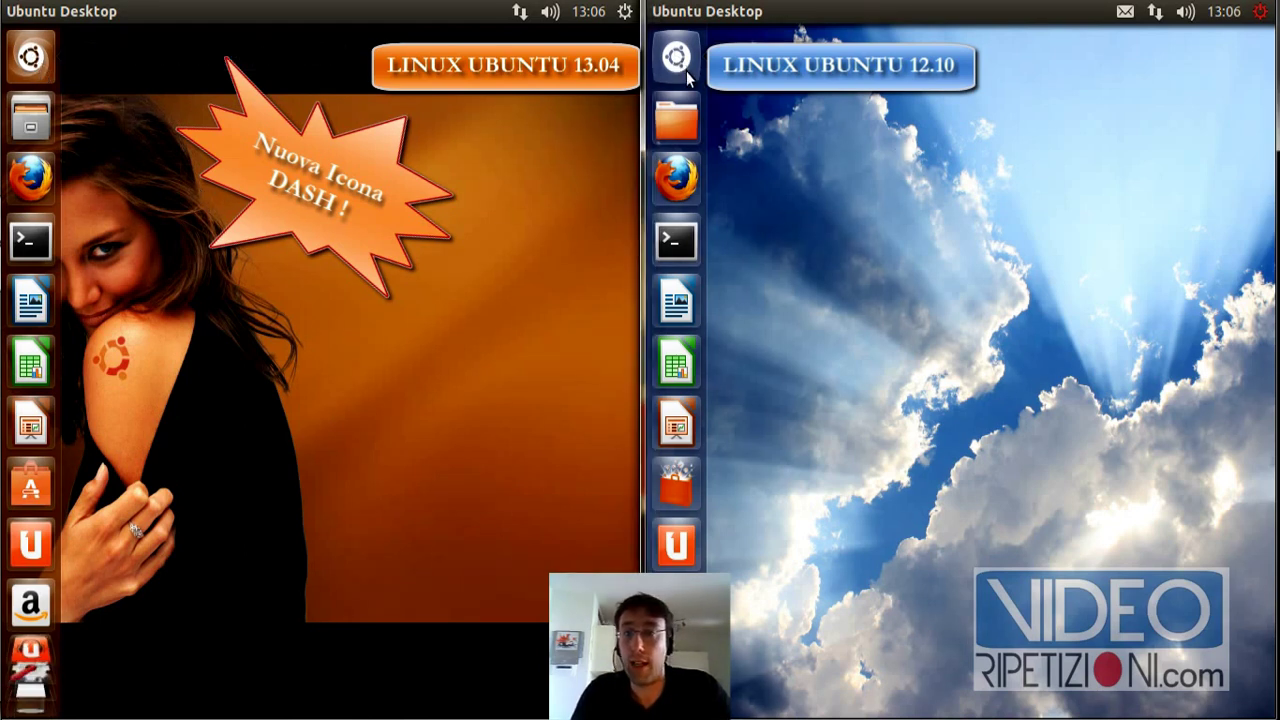
# Open the Dash on Ubuntu 13.04 with its search text cleared, and open the Dash on Ubuntu 12.10.
pyautogui.click(24, 70)
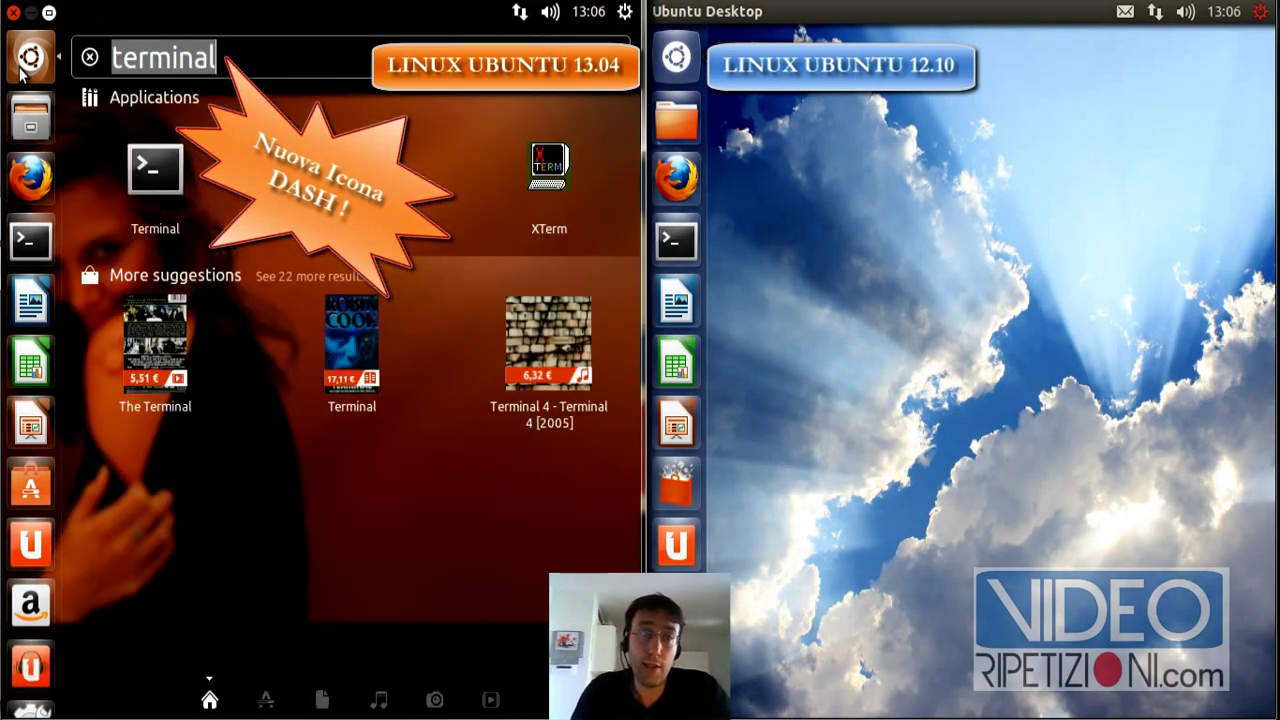
pyautogui.press('BackSpace')
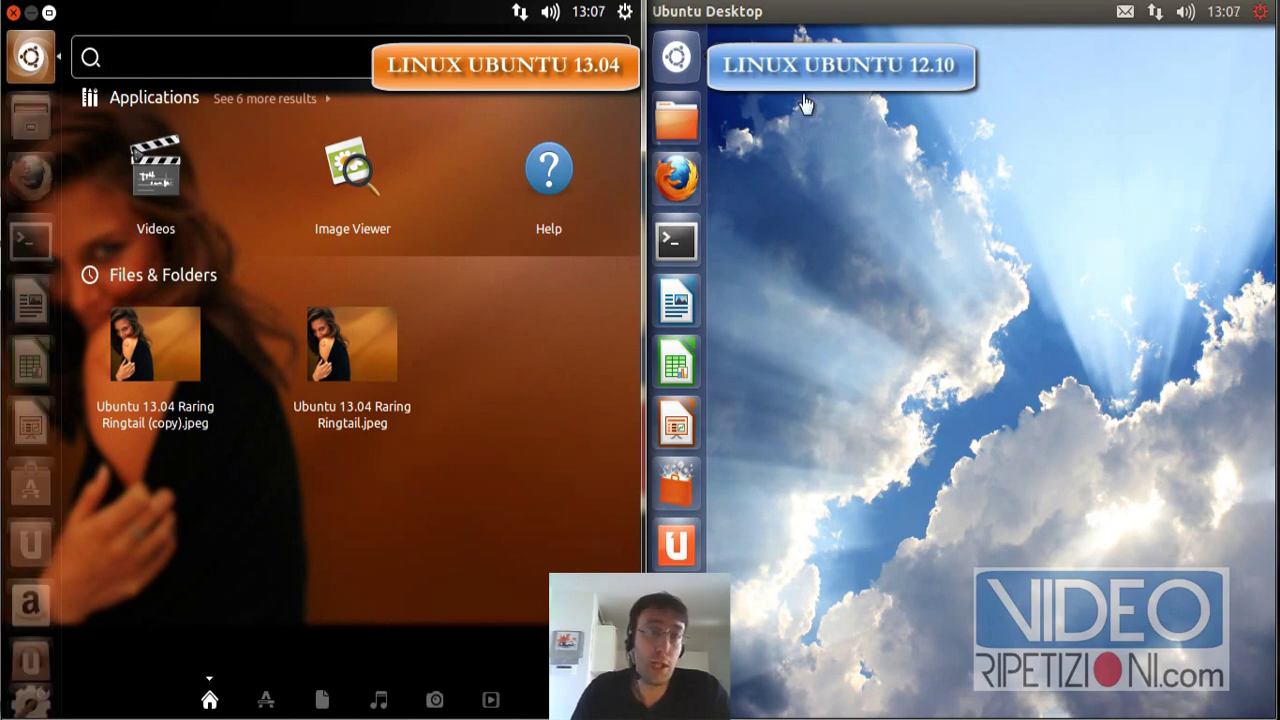
pyautogui.click(676, 58)
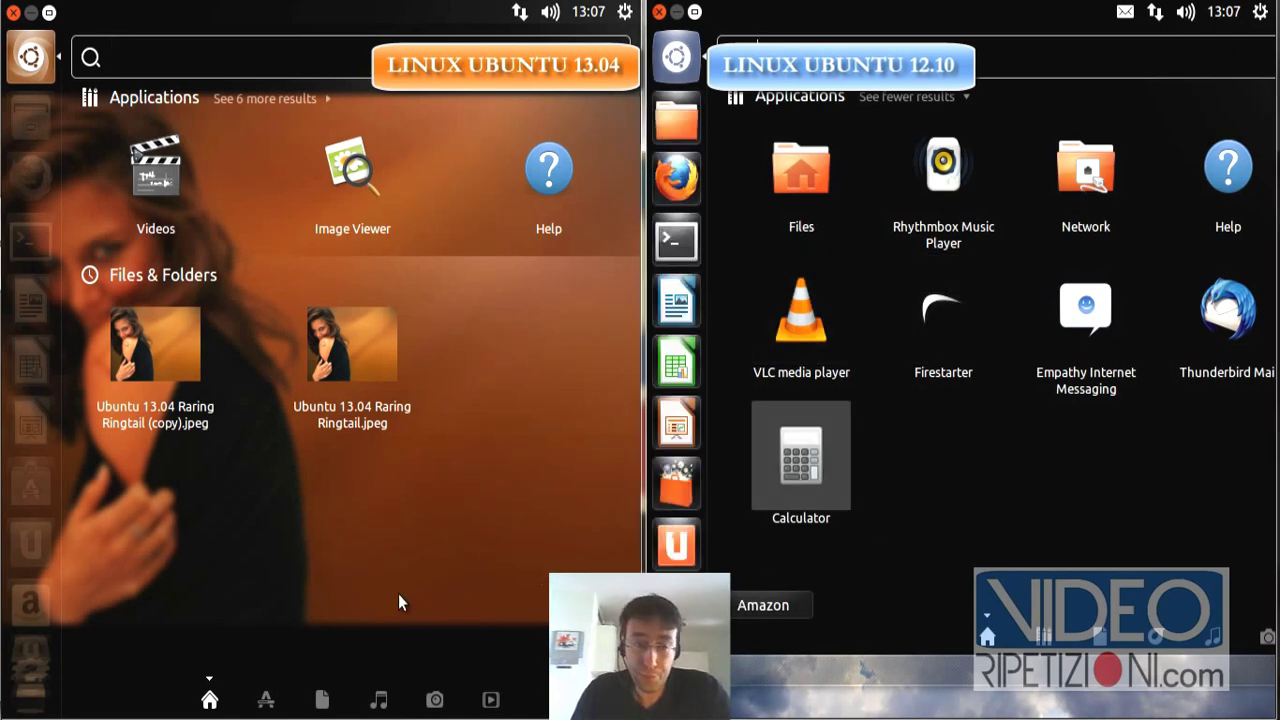
# View the Home and Applications lenses of the Ubuntu 13.04 Dash and the Applications lens on Ubuntu 12.10.
pyautogui.click(210, 700)
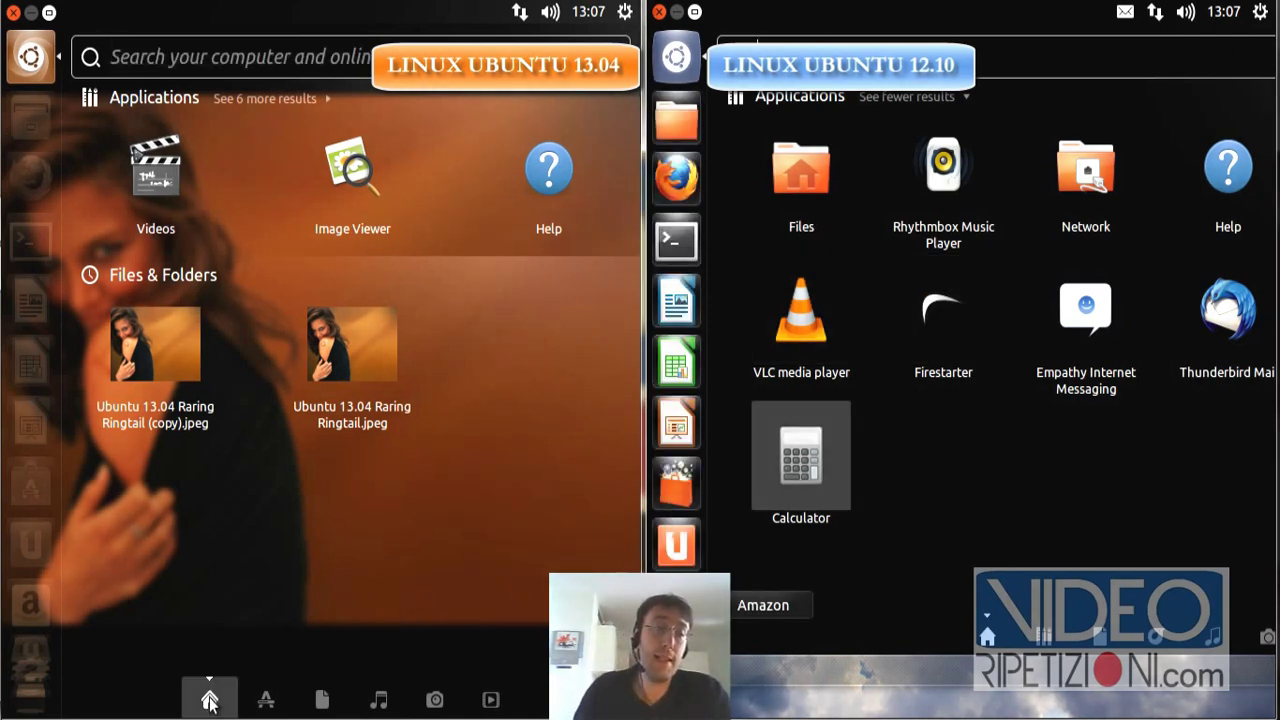
pyautogui.click(266, 700)
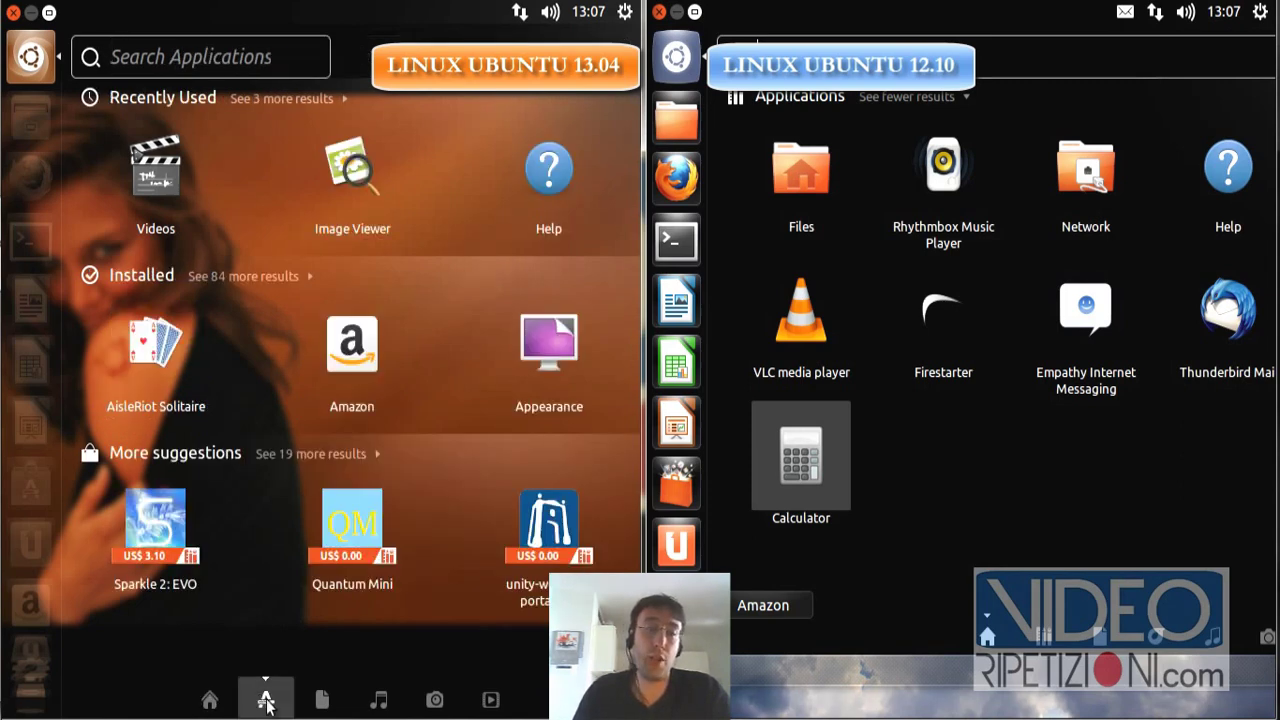
pyautogui.click(1045, 634)
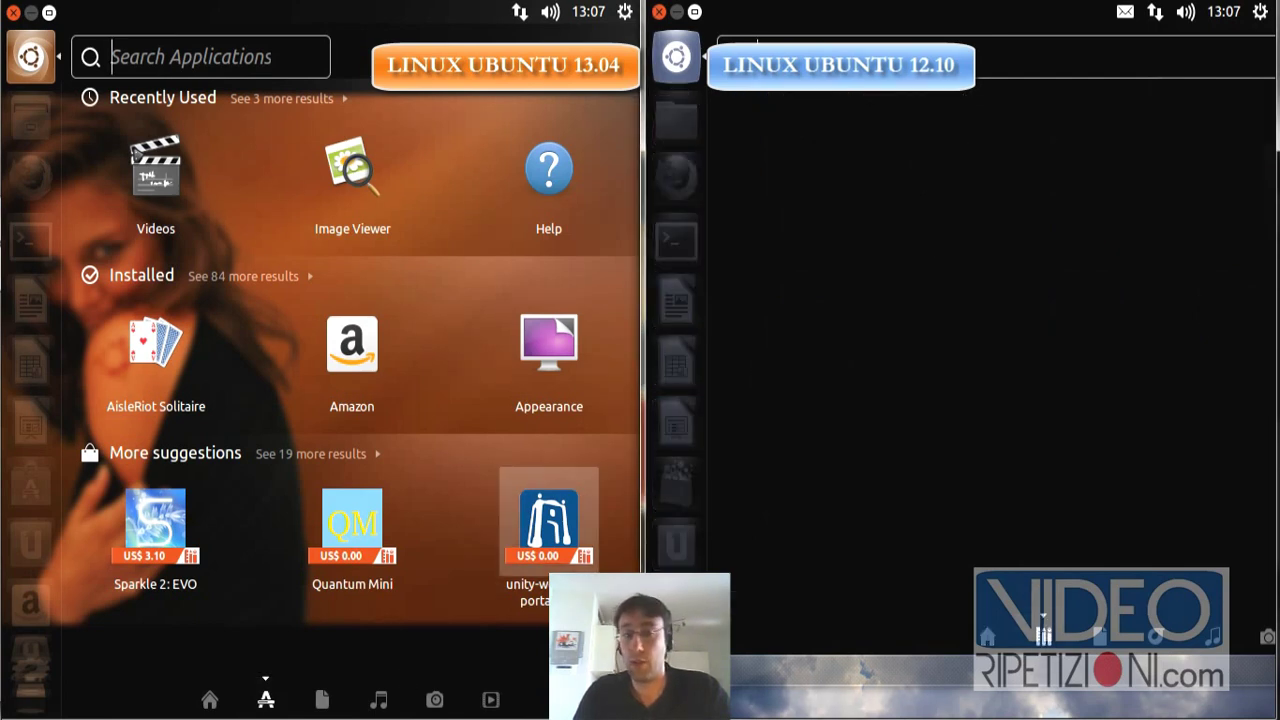
# Search the Videos lens of the Ubuntu 13.04 Dash for "videoripetizioni" and select the search text.
pyautogui.click(490, 699)
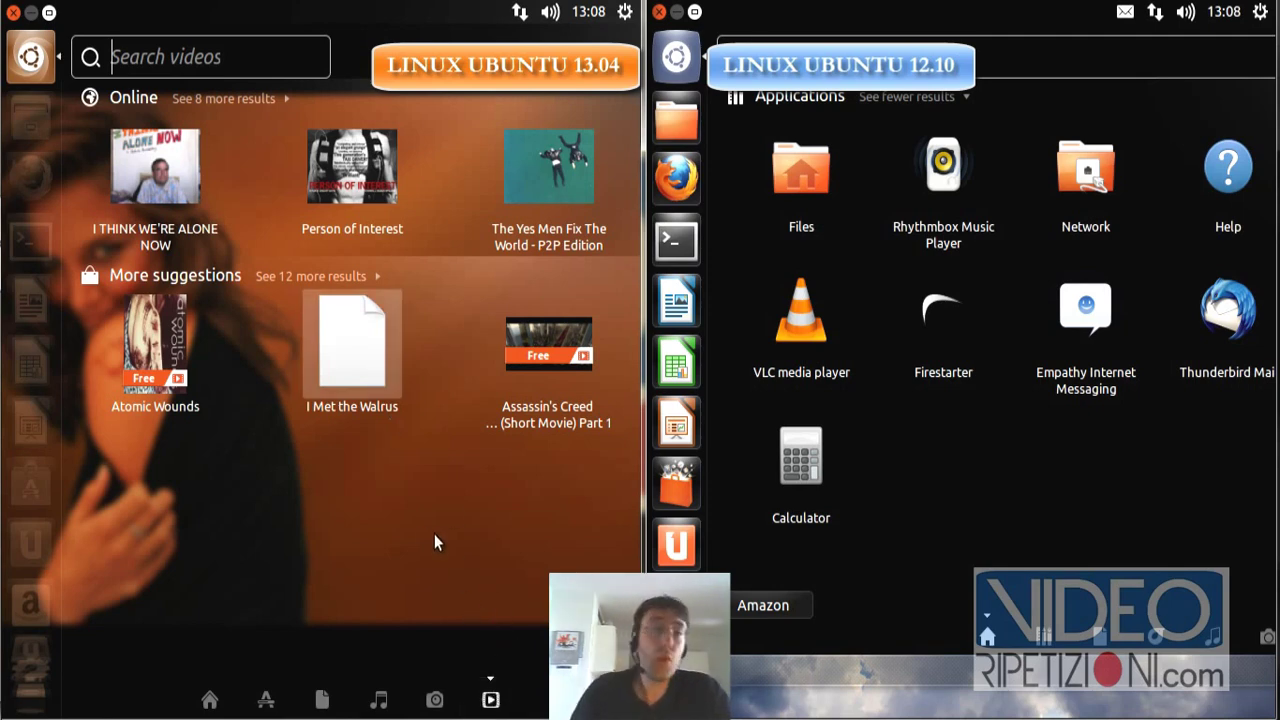
pyautogui.click(214, 47)
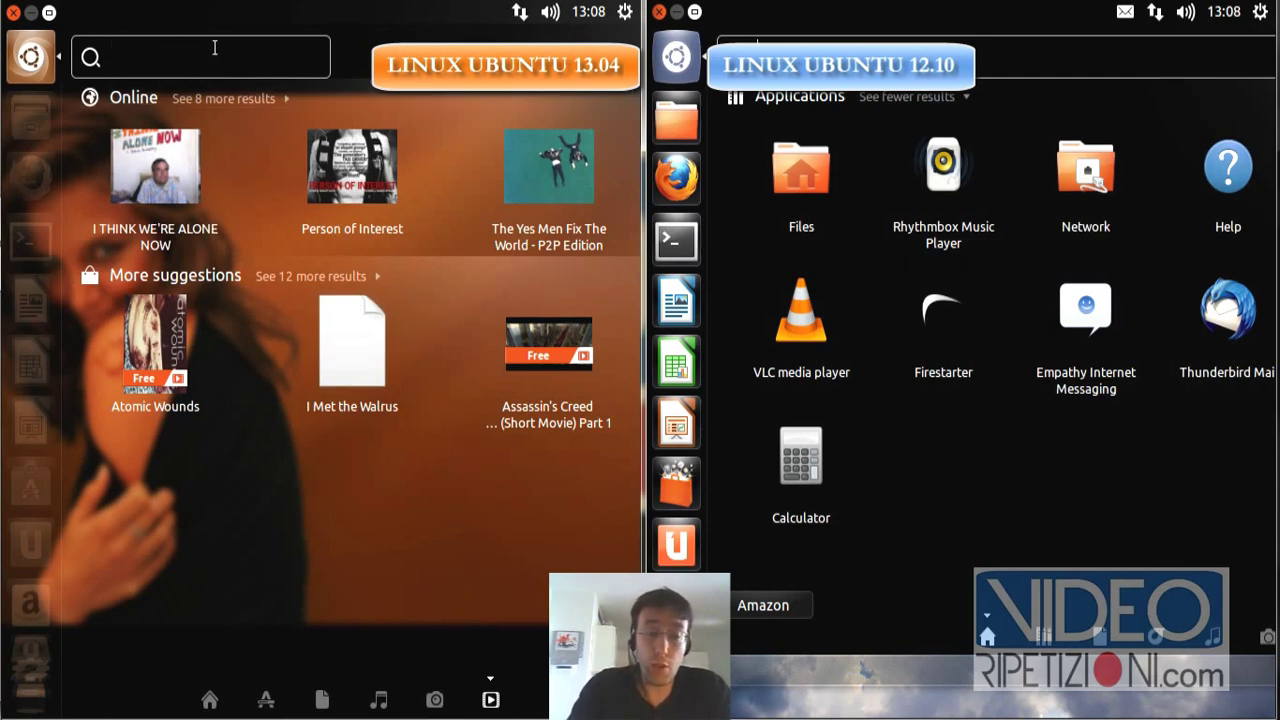
pyautogui.write('videoripetizioni')
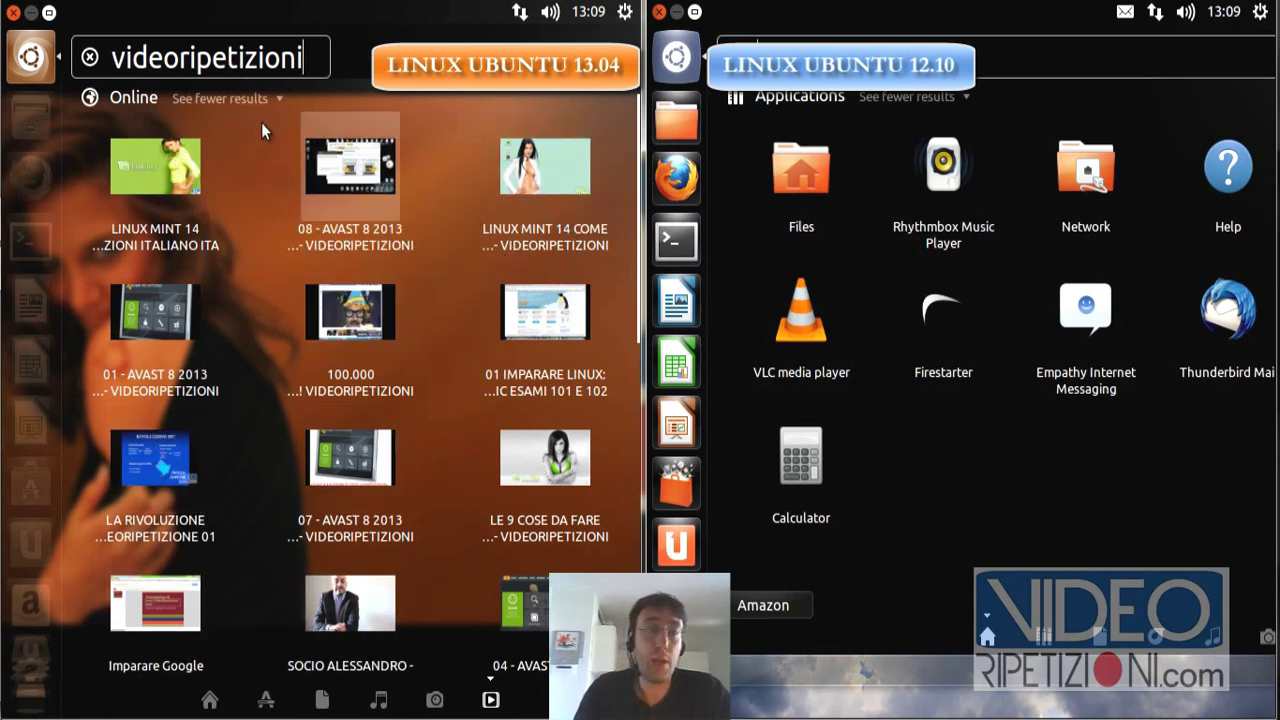
pyautogui.doubleClick(220, 58)
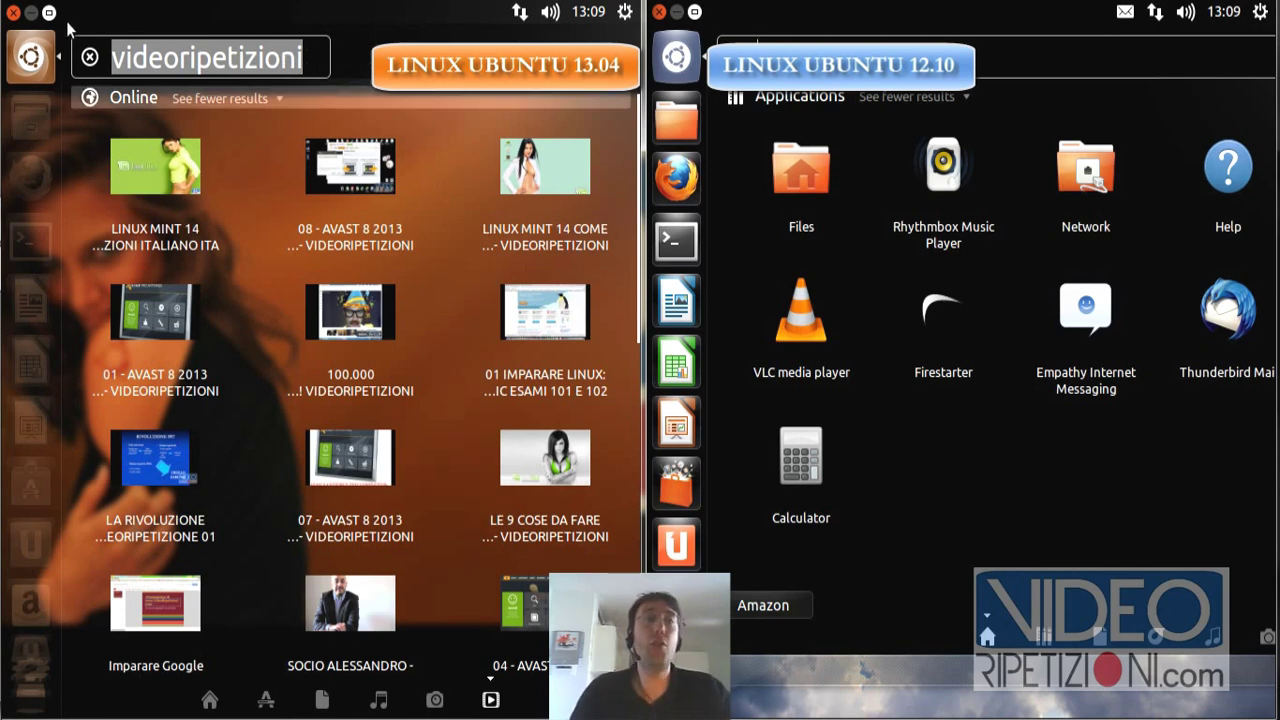
# Close the Dash on both systems and open the Home folder in the file manager of each.
pyautogui.click(14, 13)
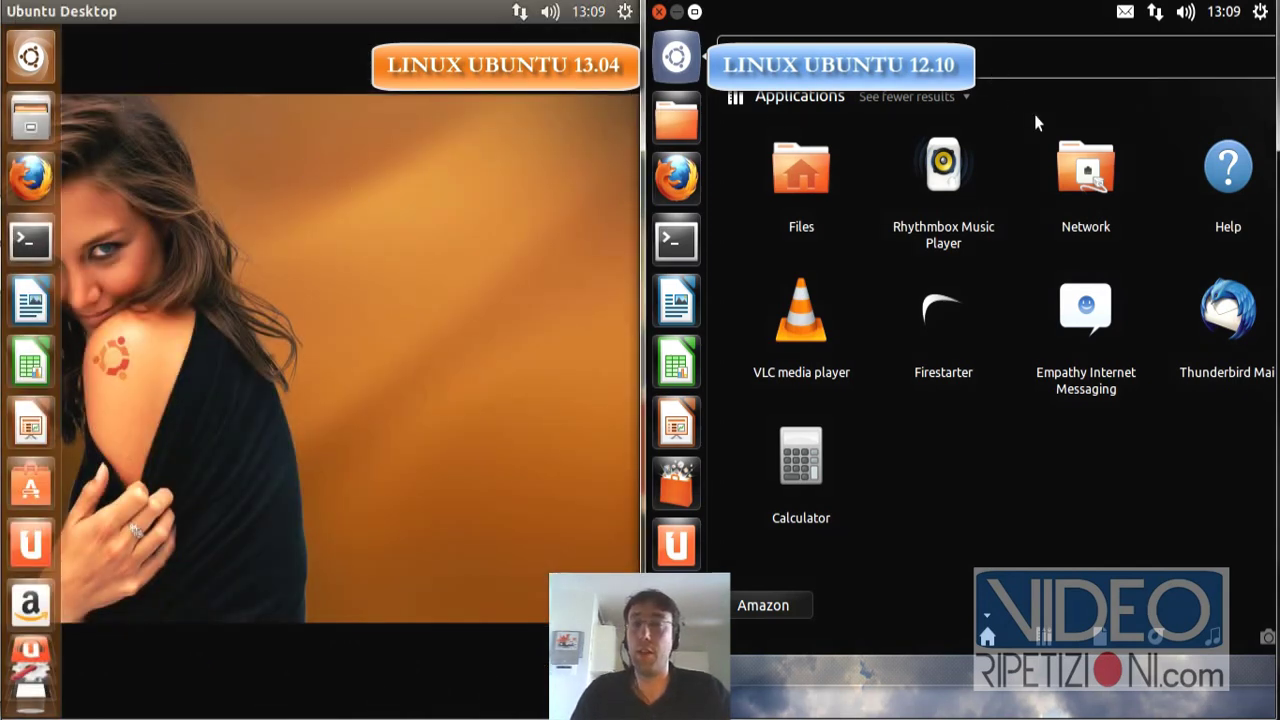
pyautogui.click(660, 12)
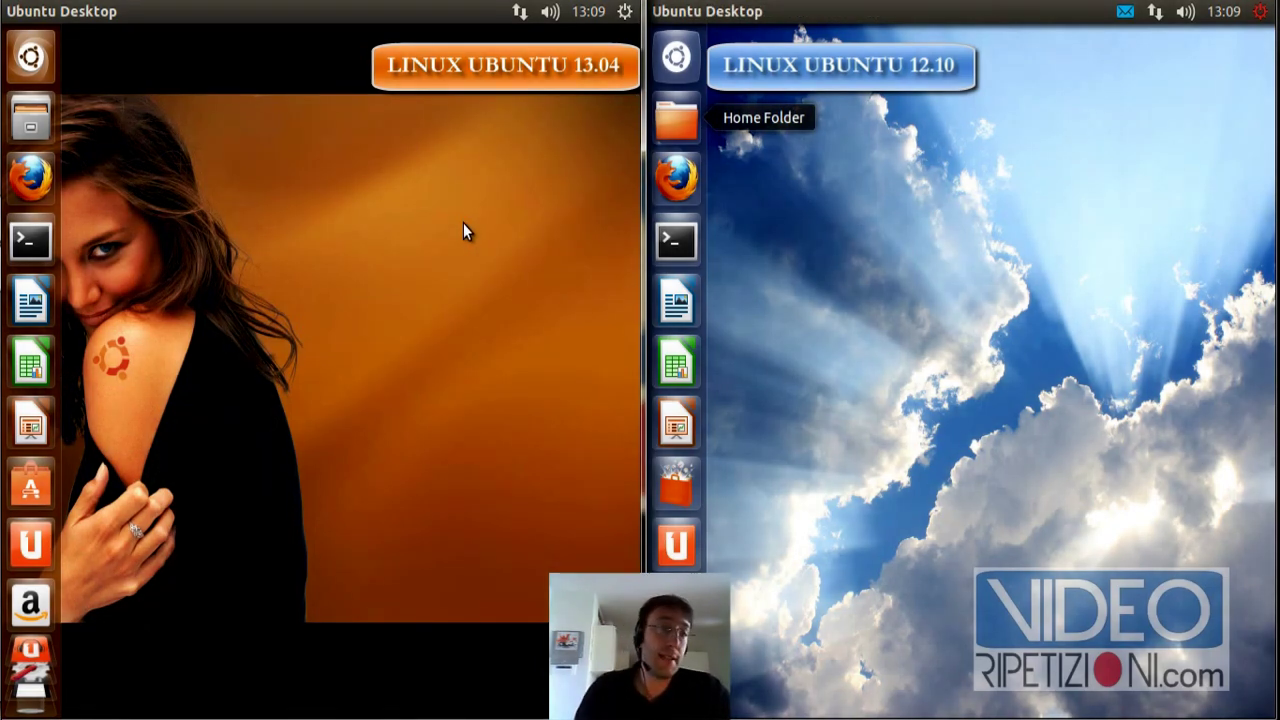
pyautogui.click(33, 122)
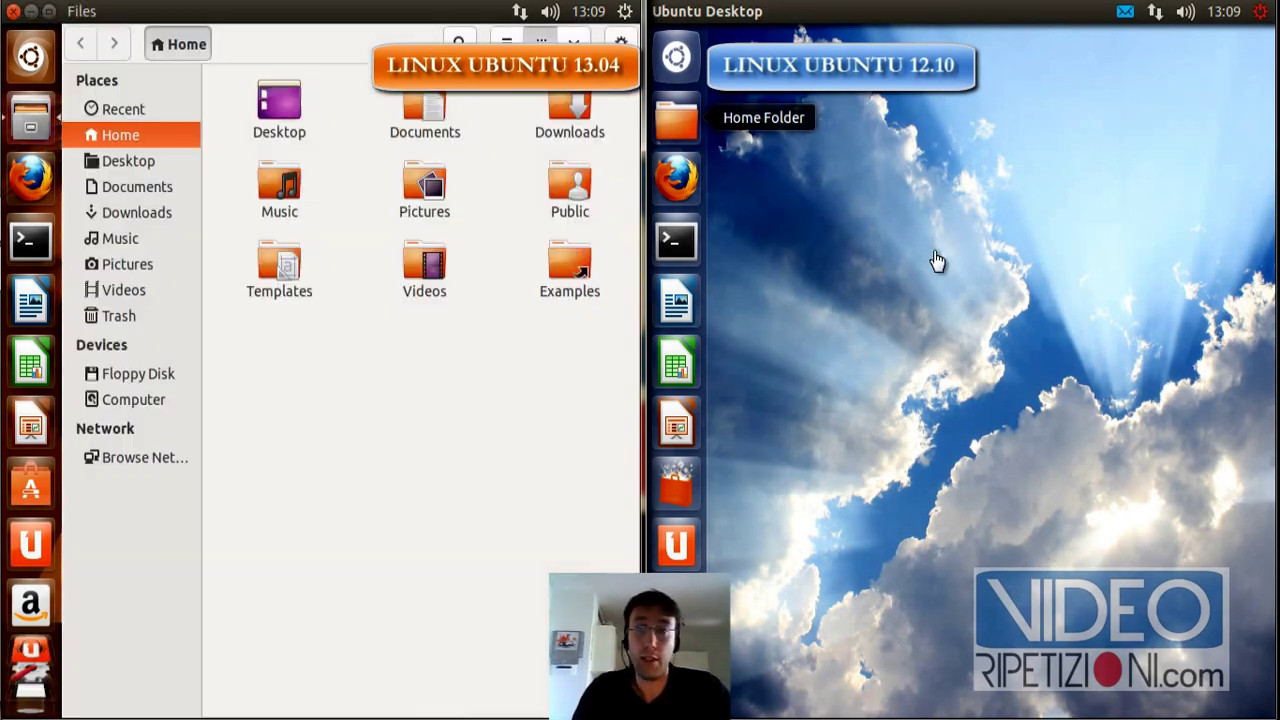
pyautogui.click(674, 123)
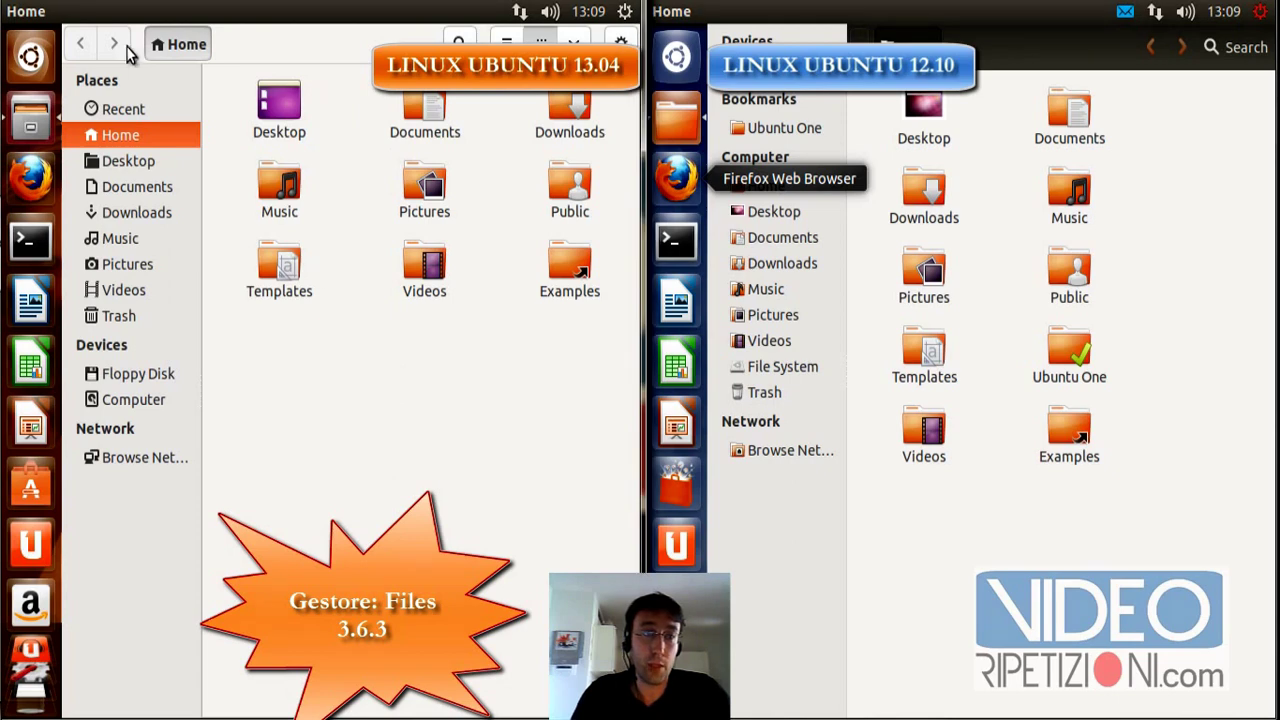
# Show the About information of the Ubuntu 13.04 file manager and highlight its version number.
pyautogui.moveTo(40, 12)
pyautogui.click(81, 14)
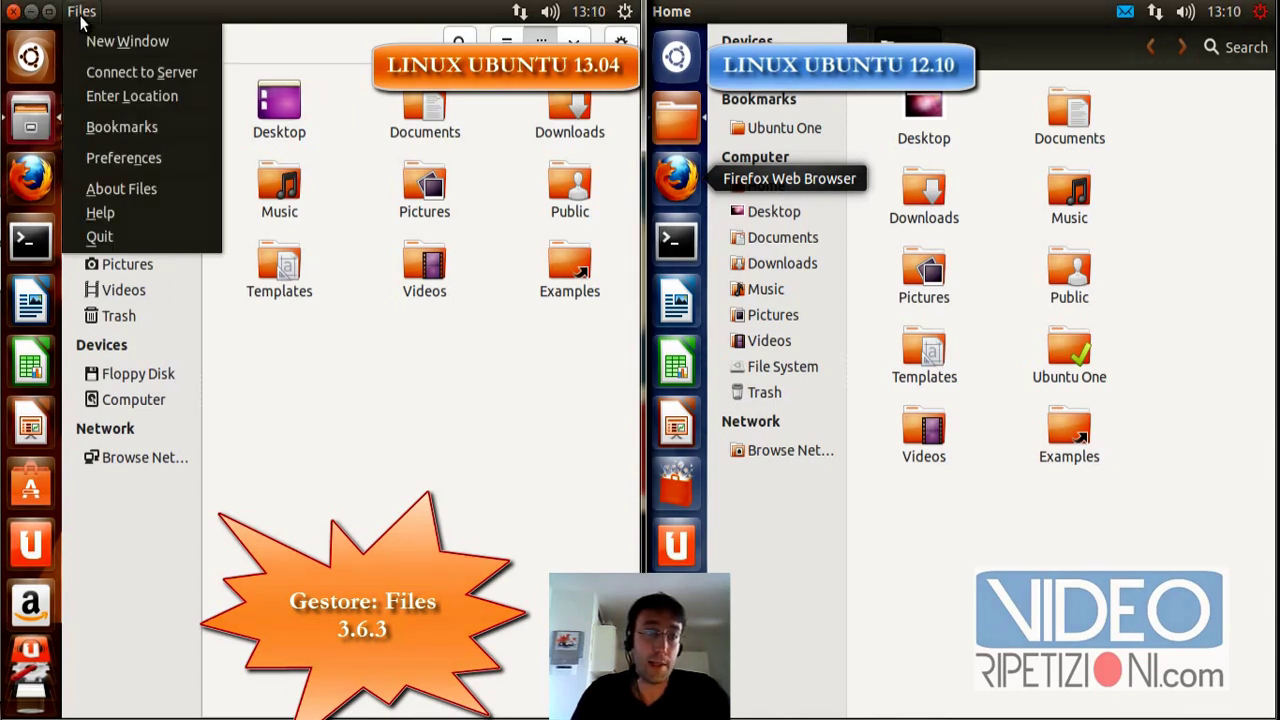
pyautogui.click(112, 196)
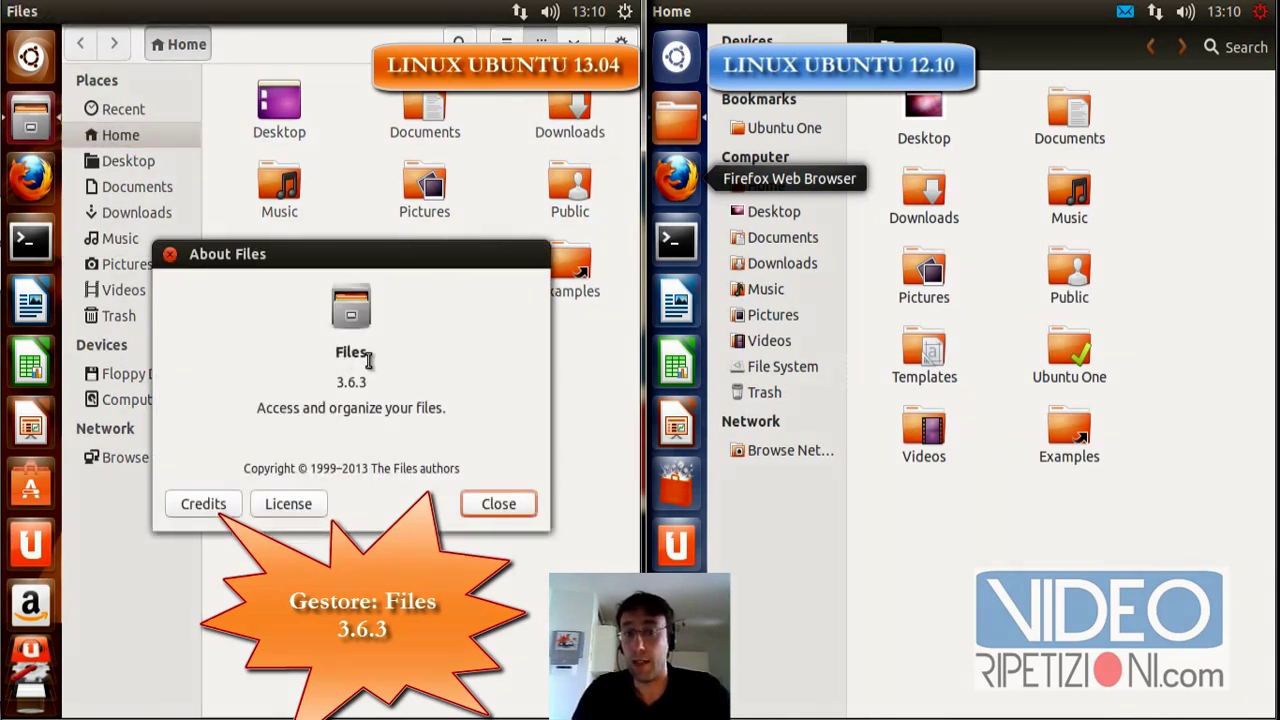
pyautogui.moveTo(336, 384); pyautogui.dragTo(371, 386)
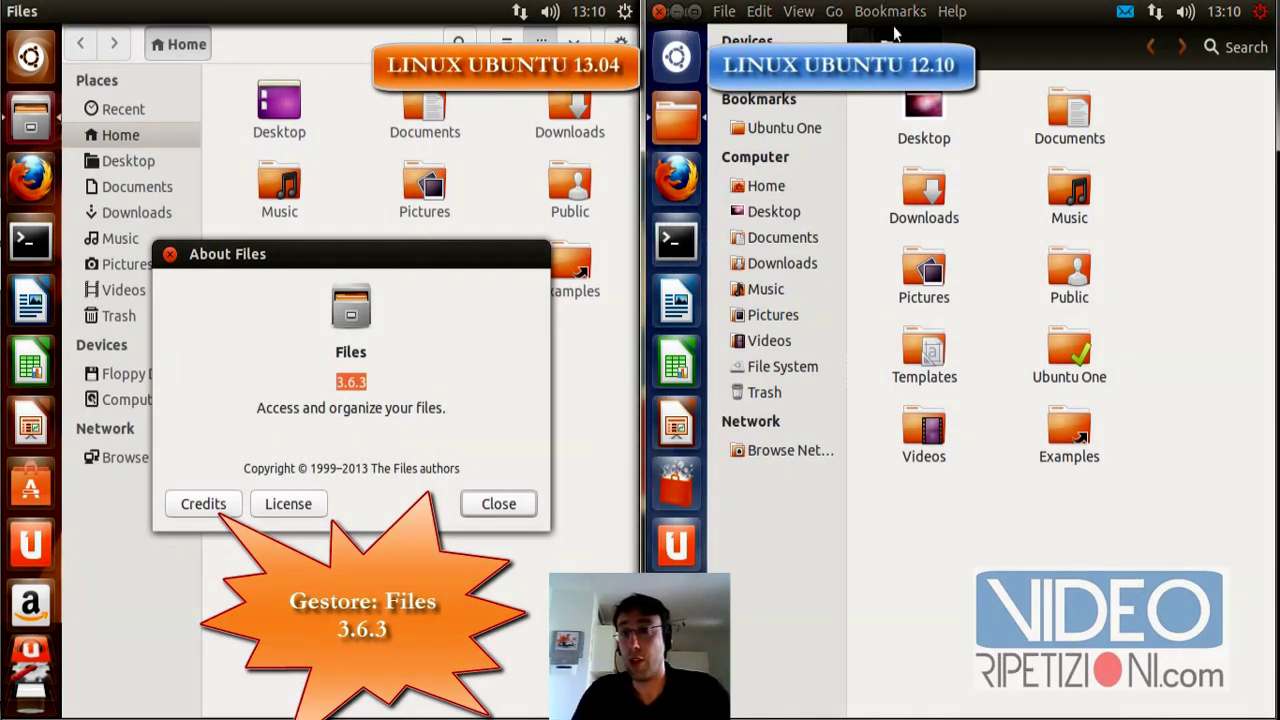
# Show the About information of the Ubuntu 12.10 file manager, highlight its name, and close the About dialogs on both systems.
pyautogui.click(950, 12)
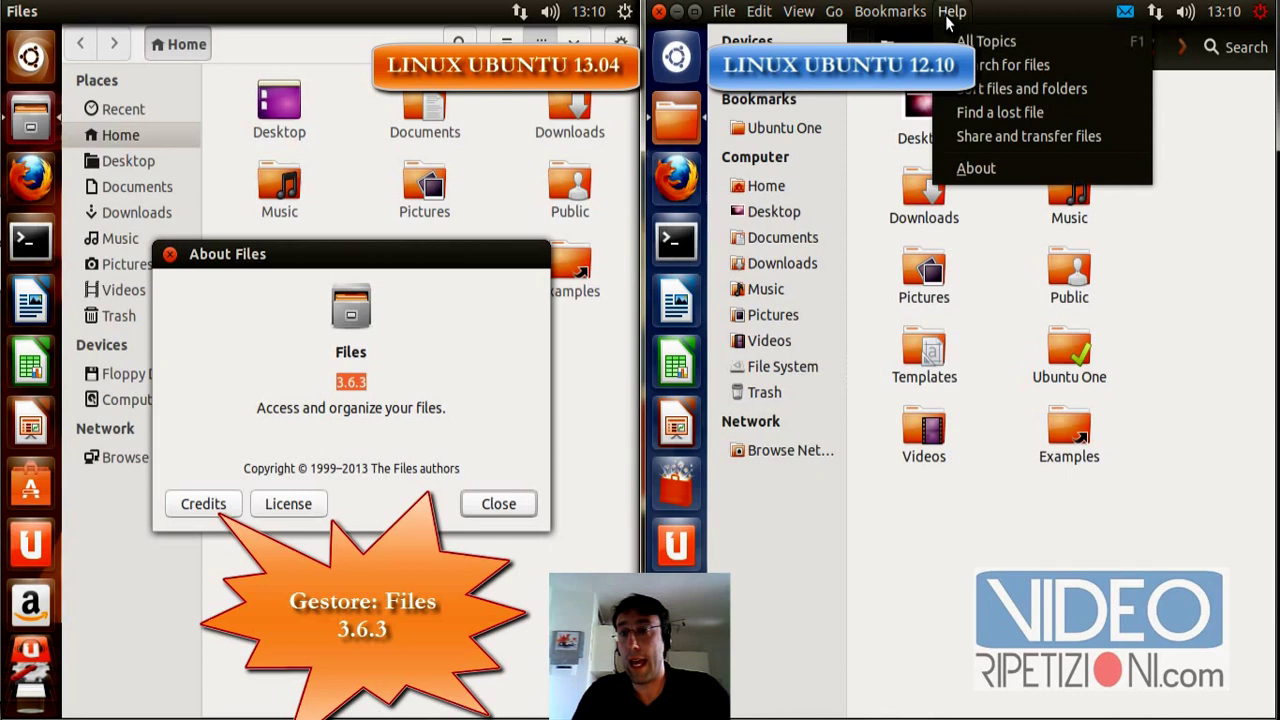
pyautogui.click(988, 167)
pyautogui.moveTo(964, 348); pyautogui.dragTo(1006, 348)
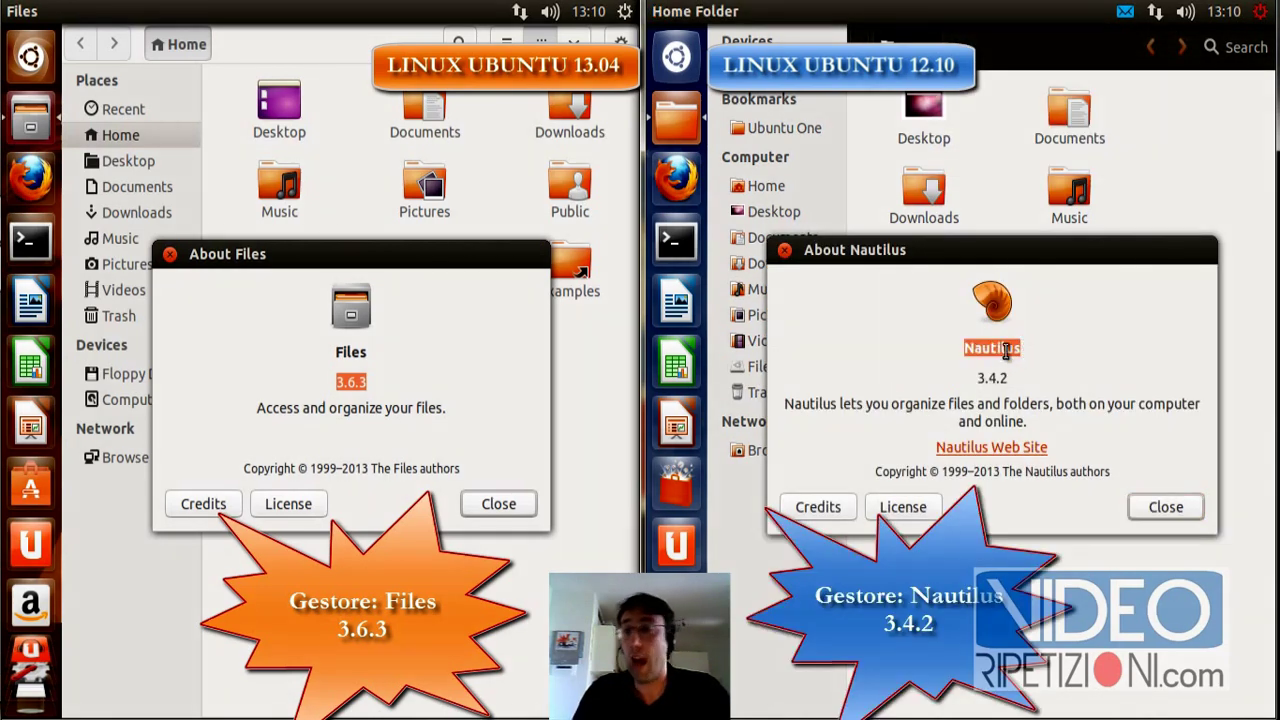
pyautogui.click(784, 250)
pyautogui.click(495, 505)
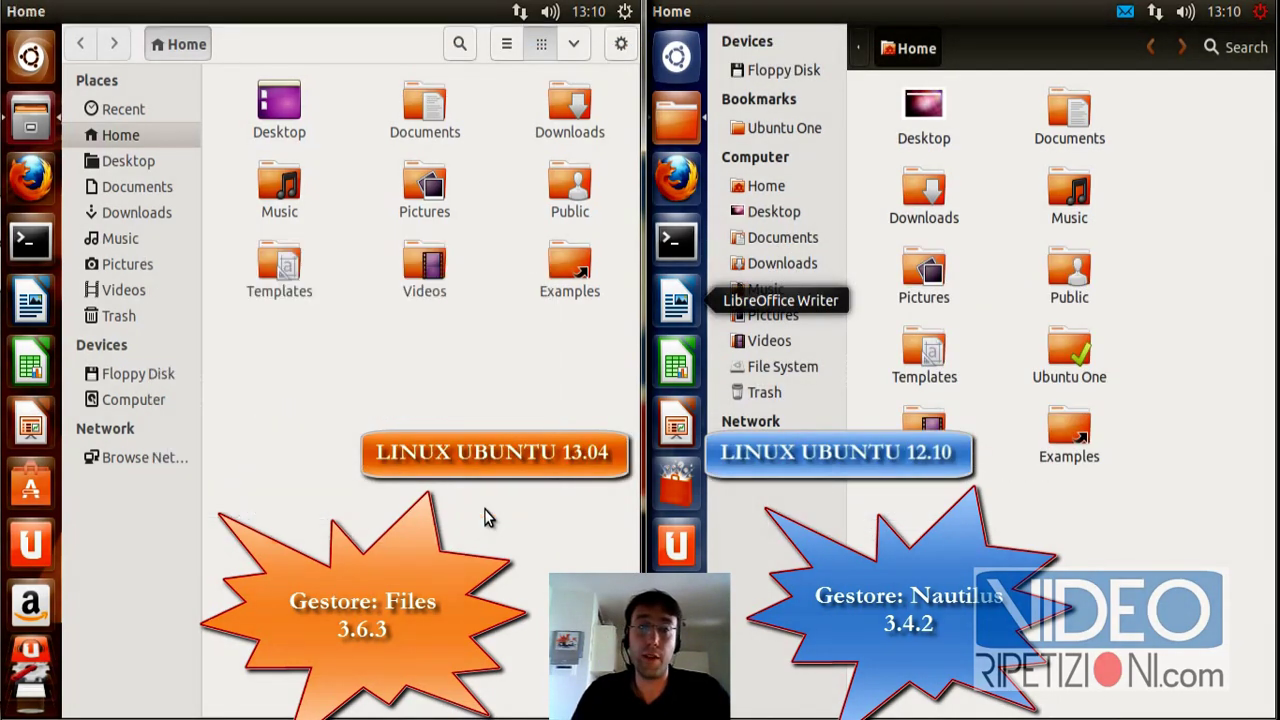
# Switch the Ubuntu 13.04 Home folder to list view and back to icons, and zoom in twice.
pyautogui.click(508, 45)
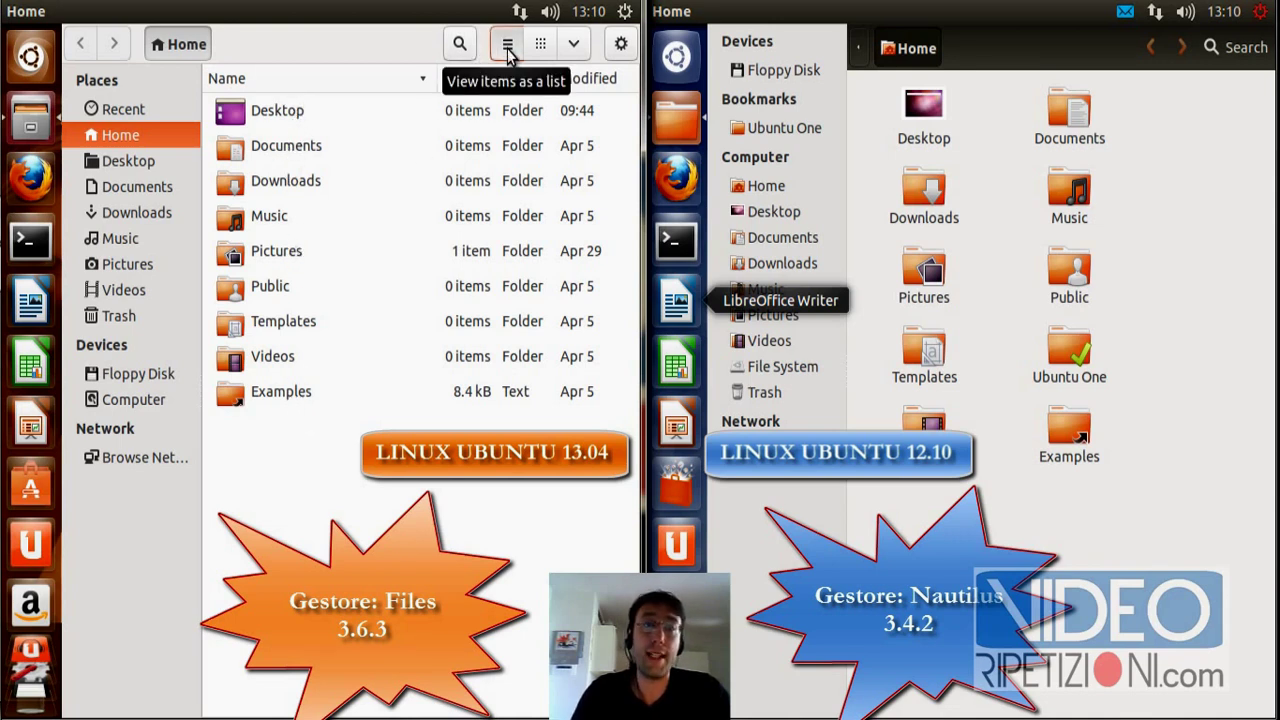
pyautogui.click(541, 47)
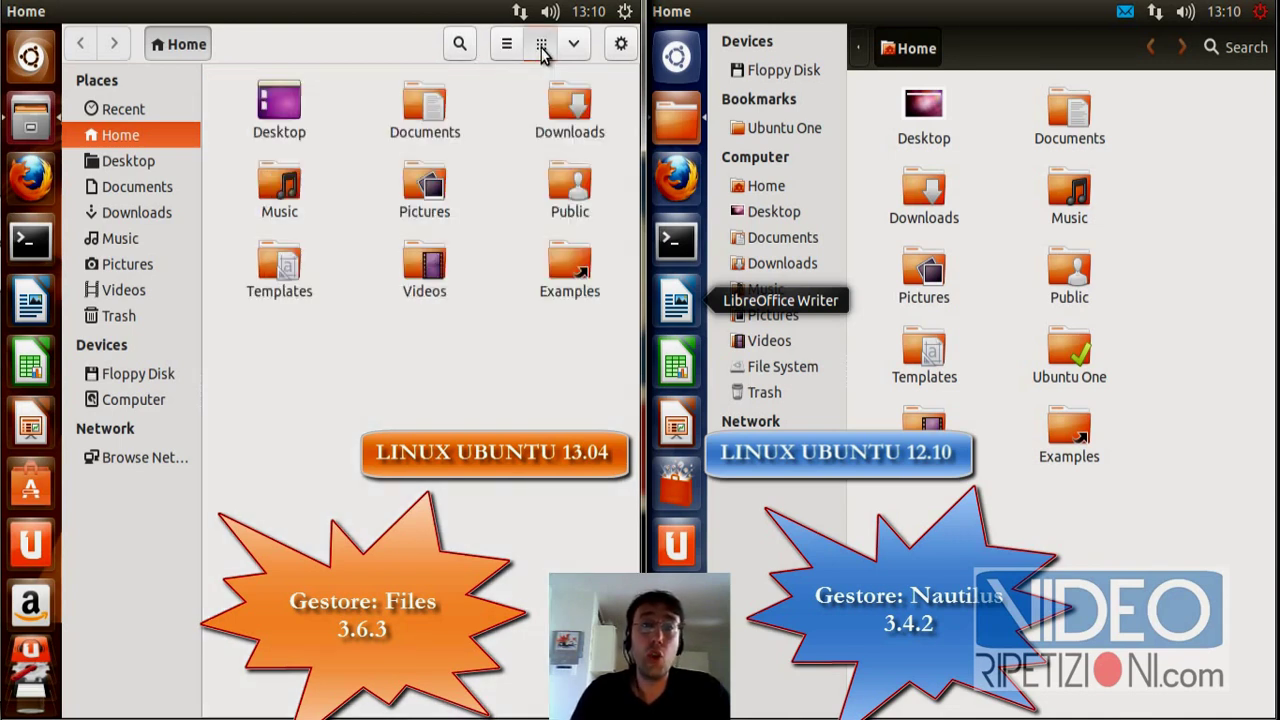
pyautogui.click(568, 51)
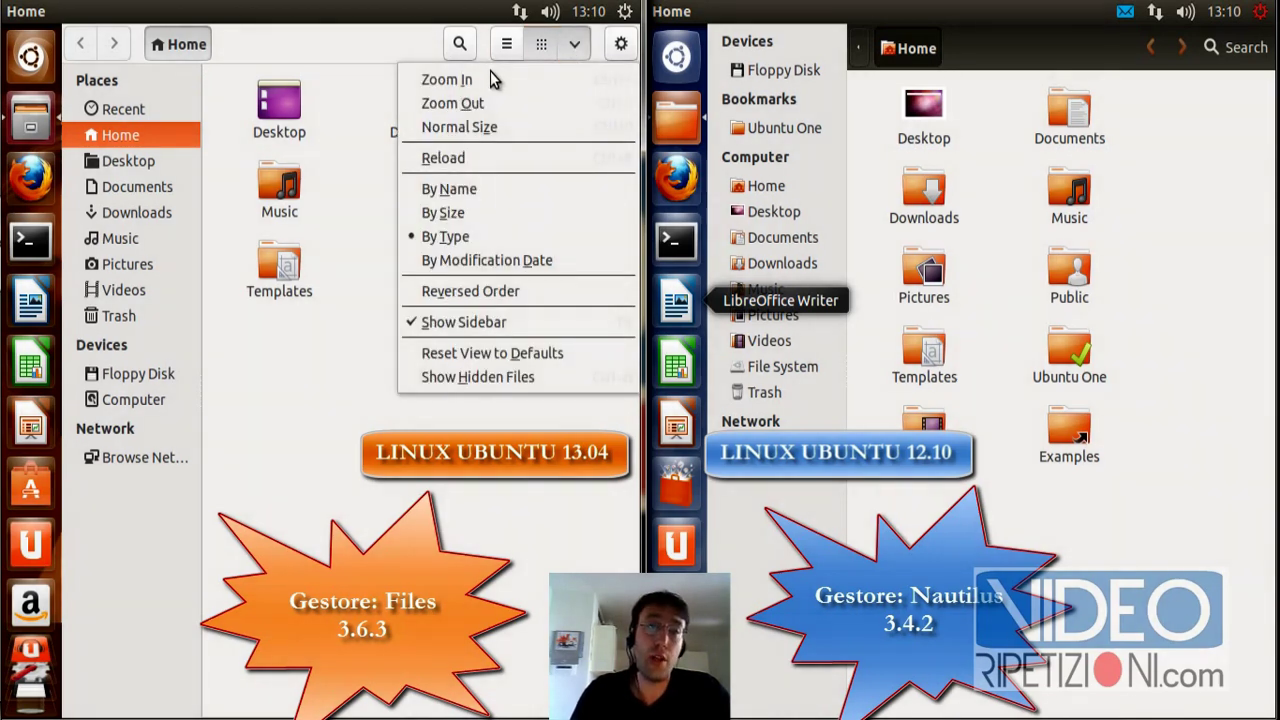
pyautogui.click(457, 79)
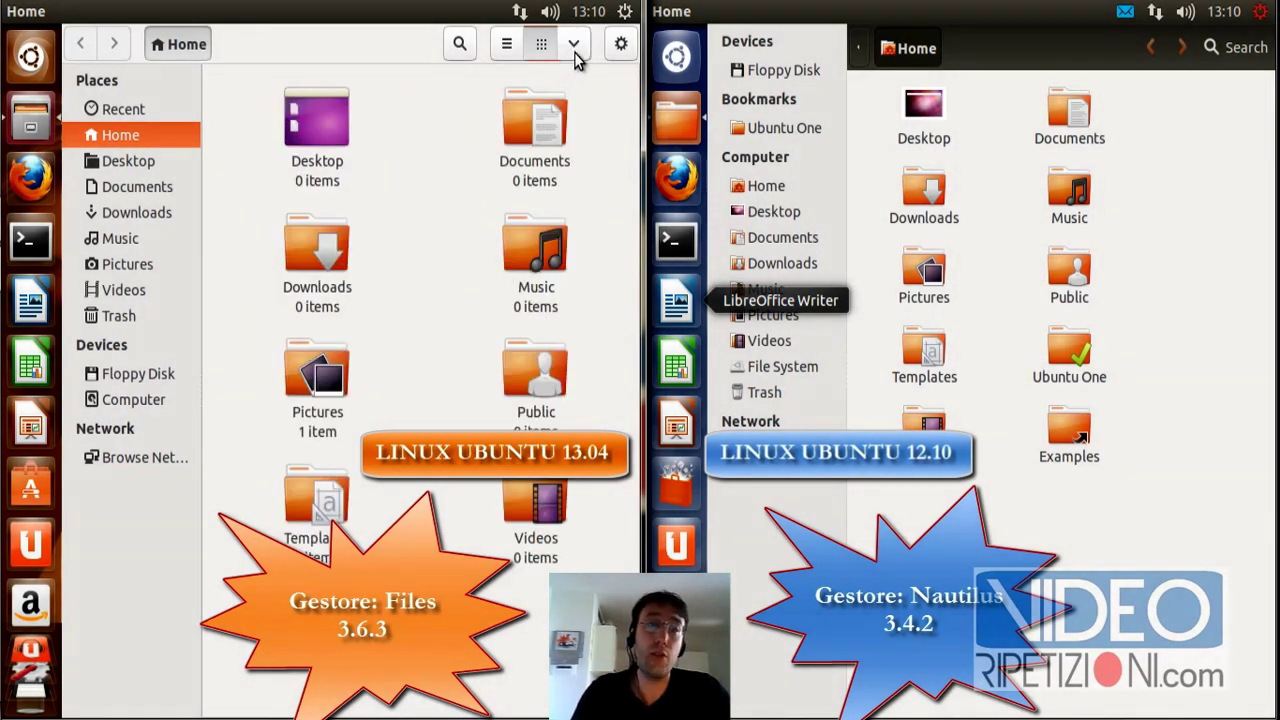
pyautogui.click(574, 52)
pyautogui.click(446, 79)
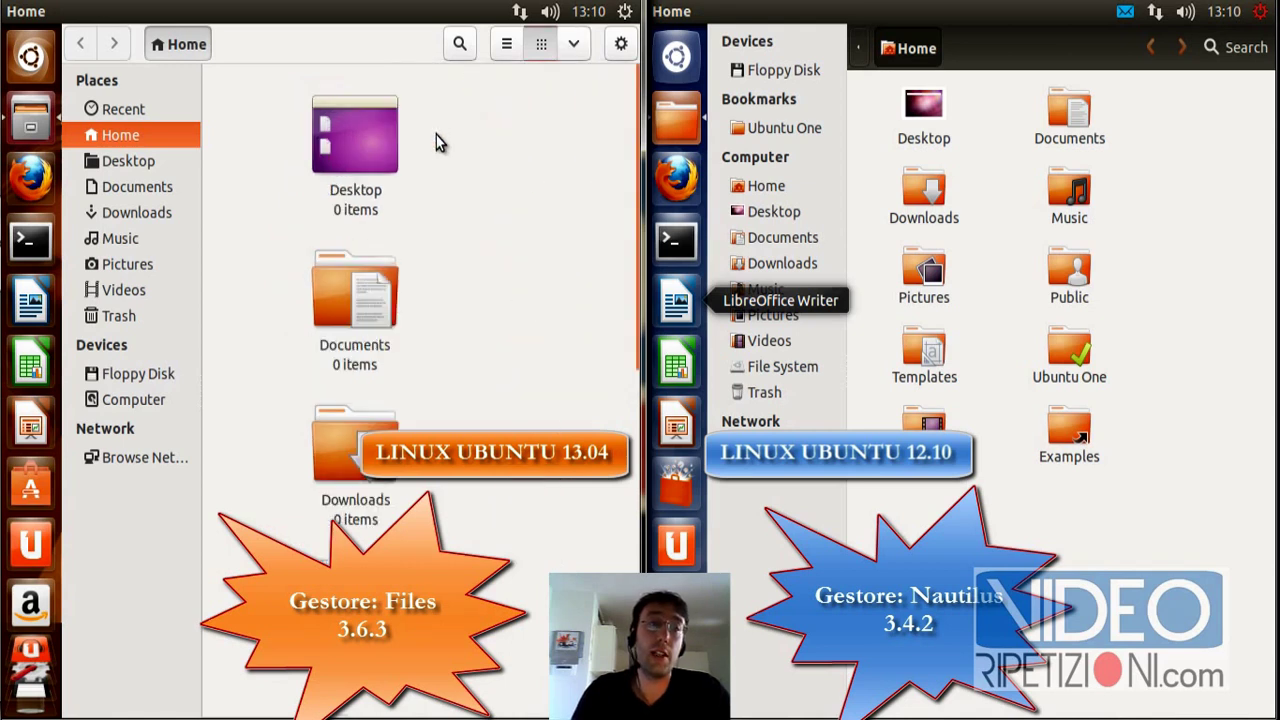
# Zoom out once in the Ubuntu 13.04 Home folder, restore normal size, and look through the sorting and display options.
pyautogui.click(574, 52)
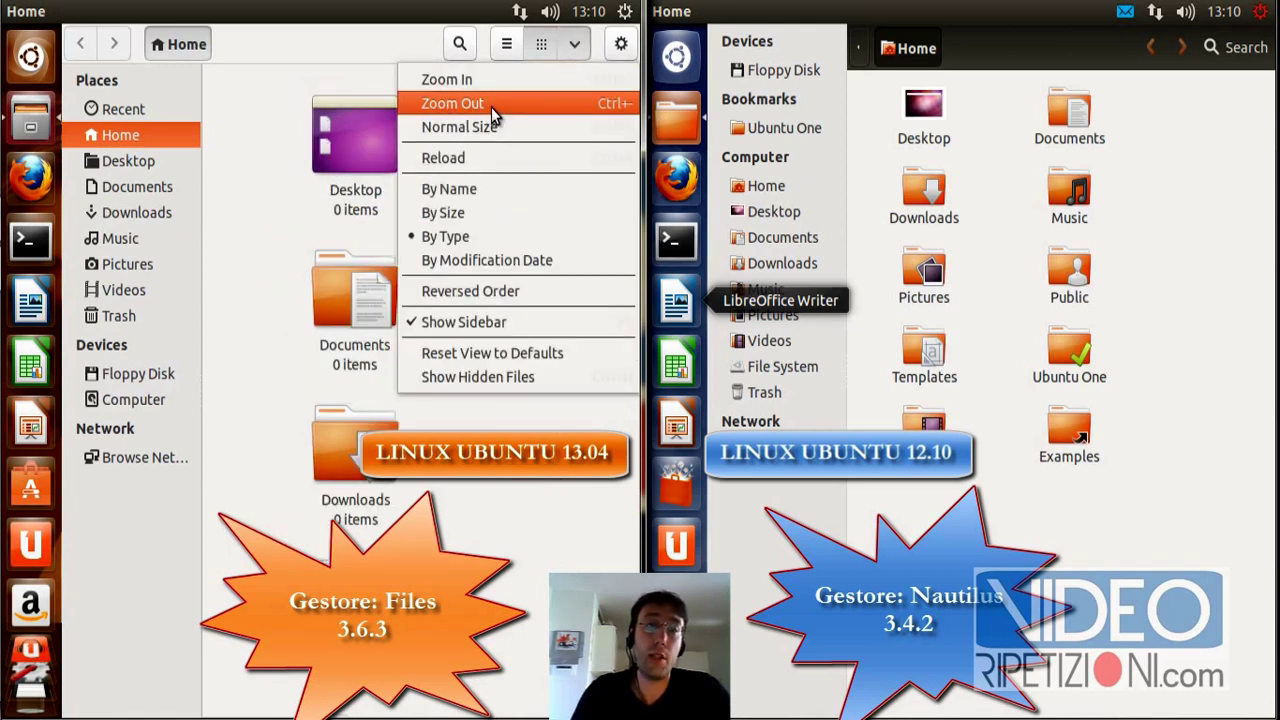
pyautogui.click(491, 104)
pyautogui.click(574, 52)
pyautogui.click(465, 127)
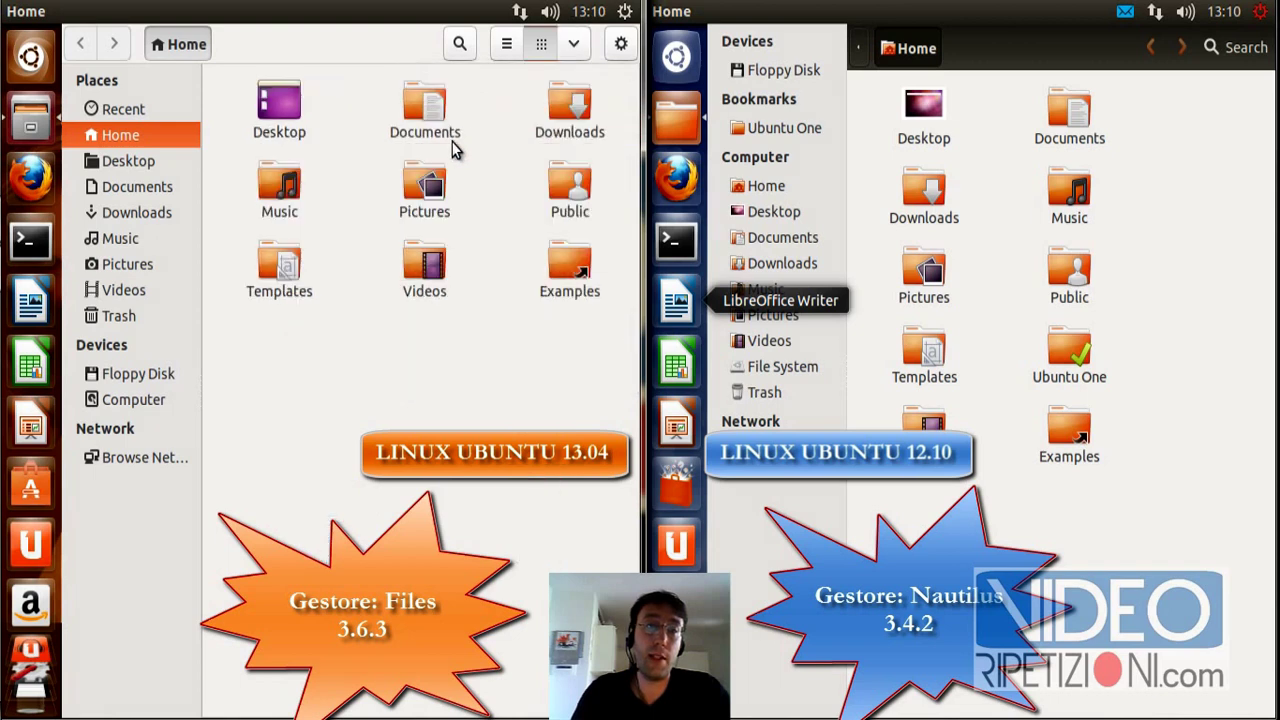
pyautogui.click(576, 46)
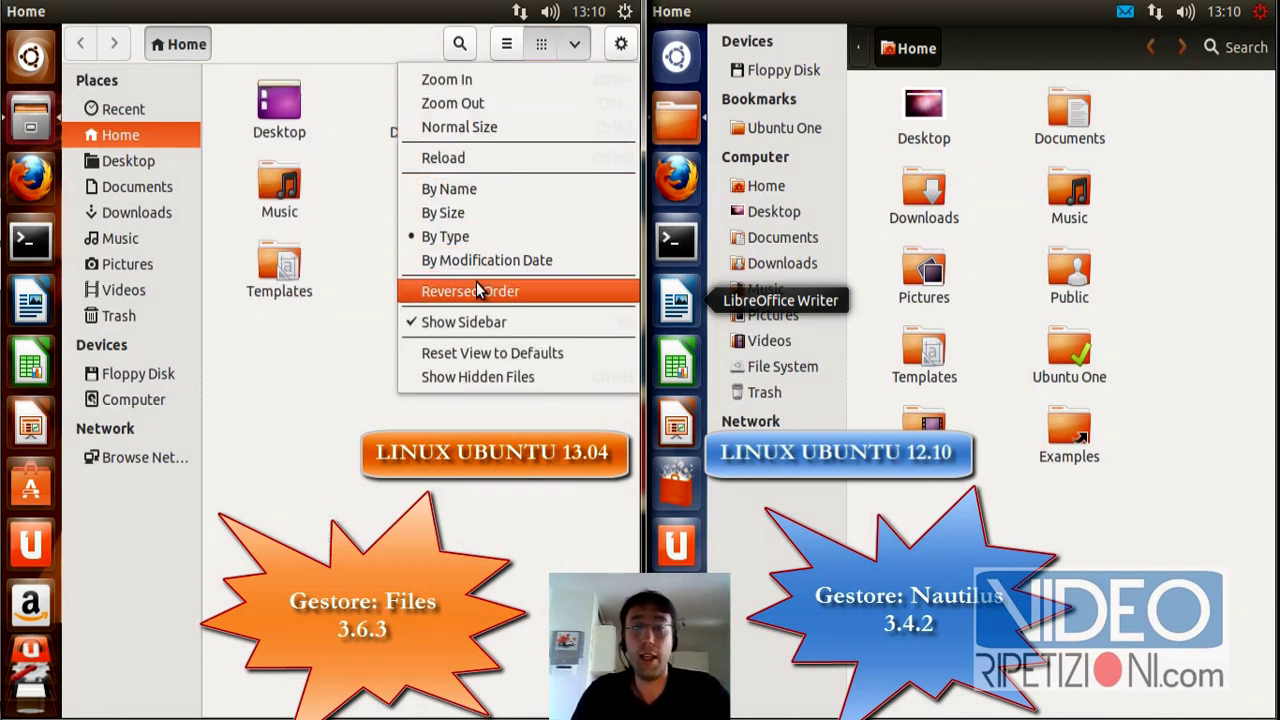
pyautogui.click(398, 52)
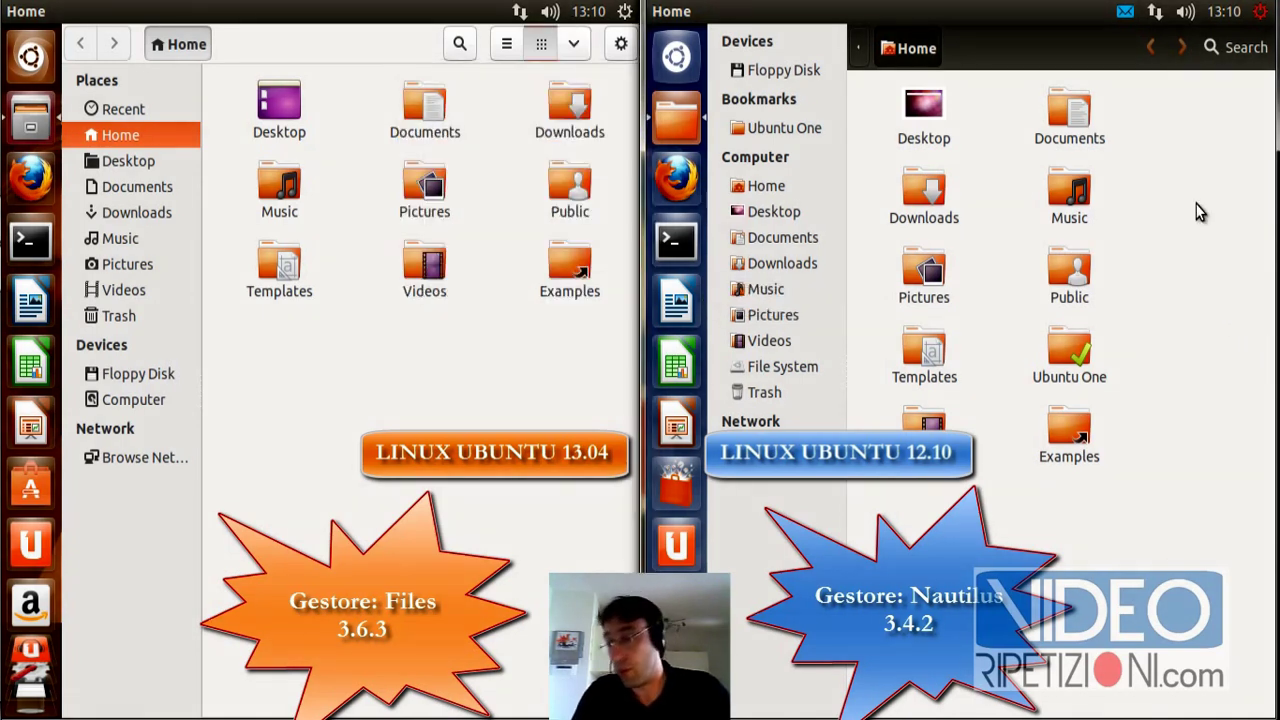
# Show the search bar in the file manager on both systems and close both file manager windows.
pyautogui.click(1213, 55)
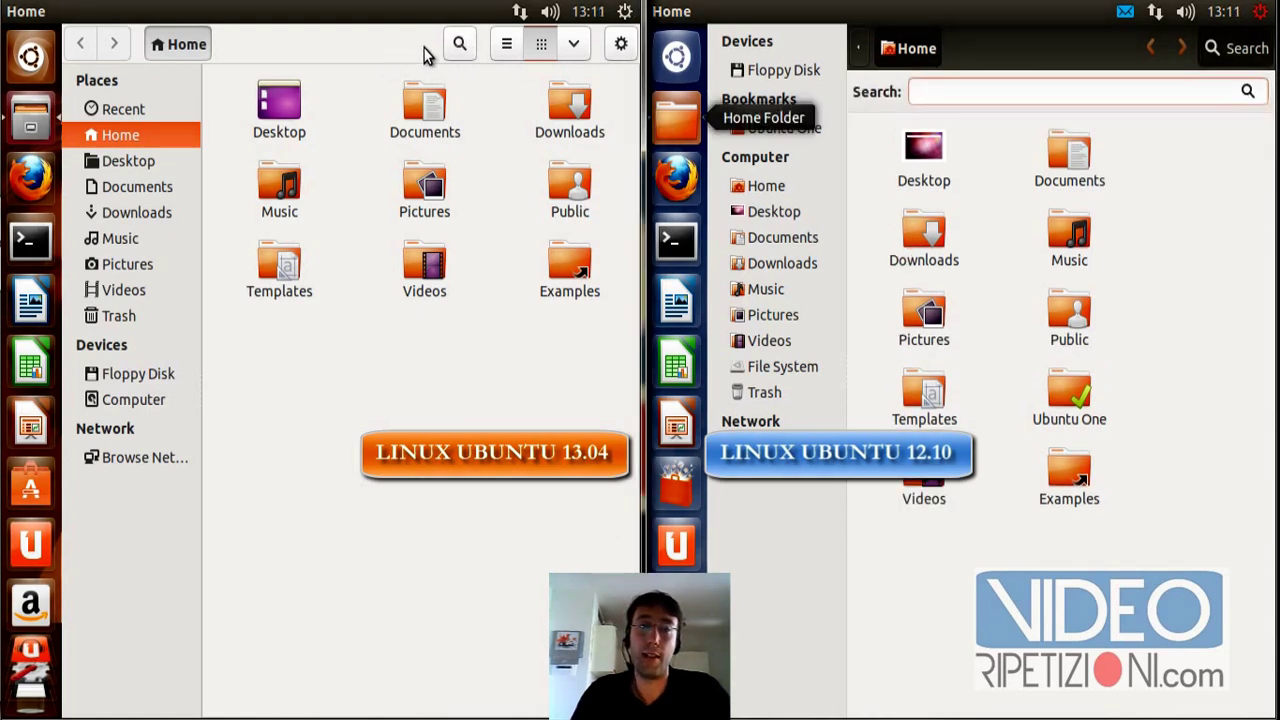
pyautogui.click(463, 46)
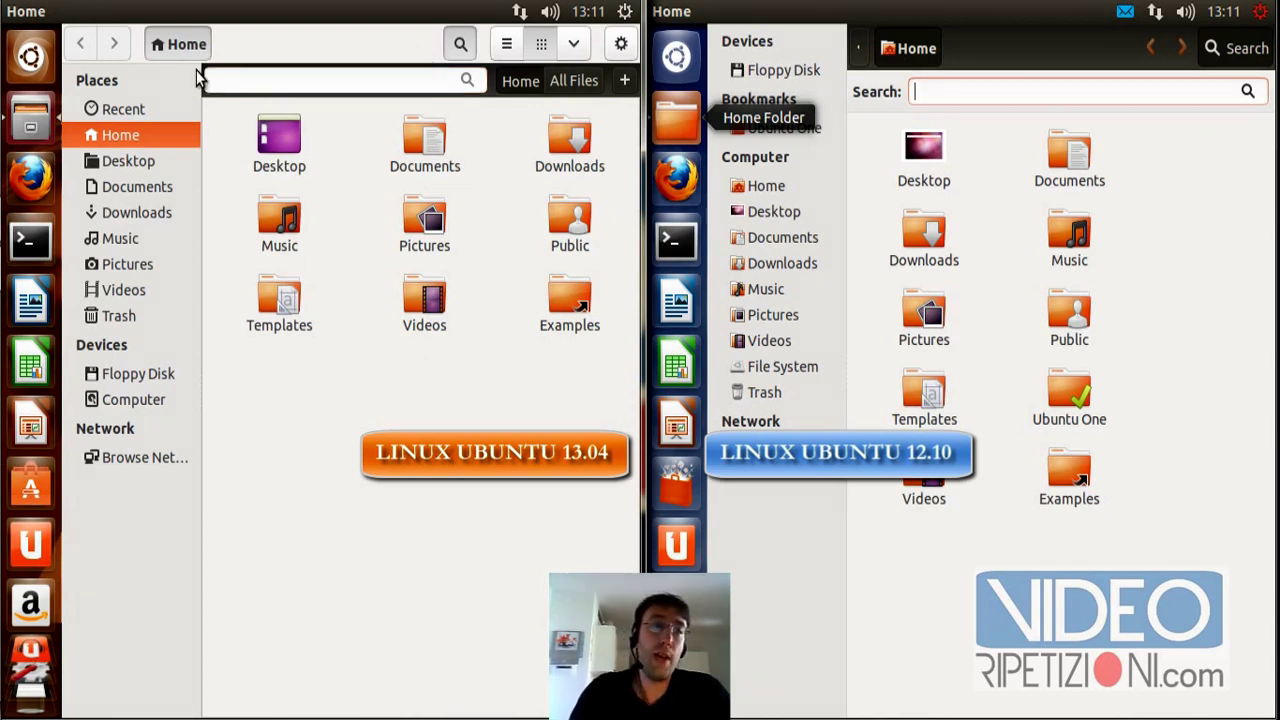
pyautogui.click(15, 12)
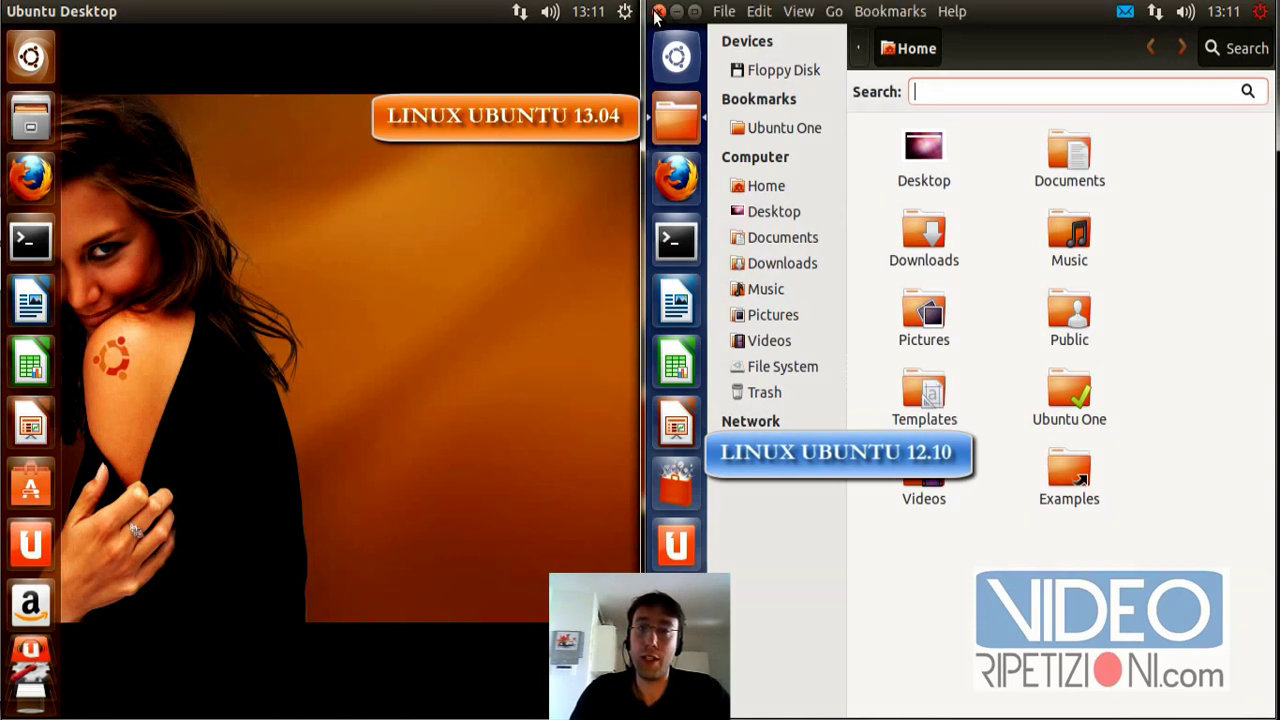
pyautogui.click(658, 11)
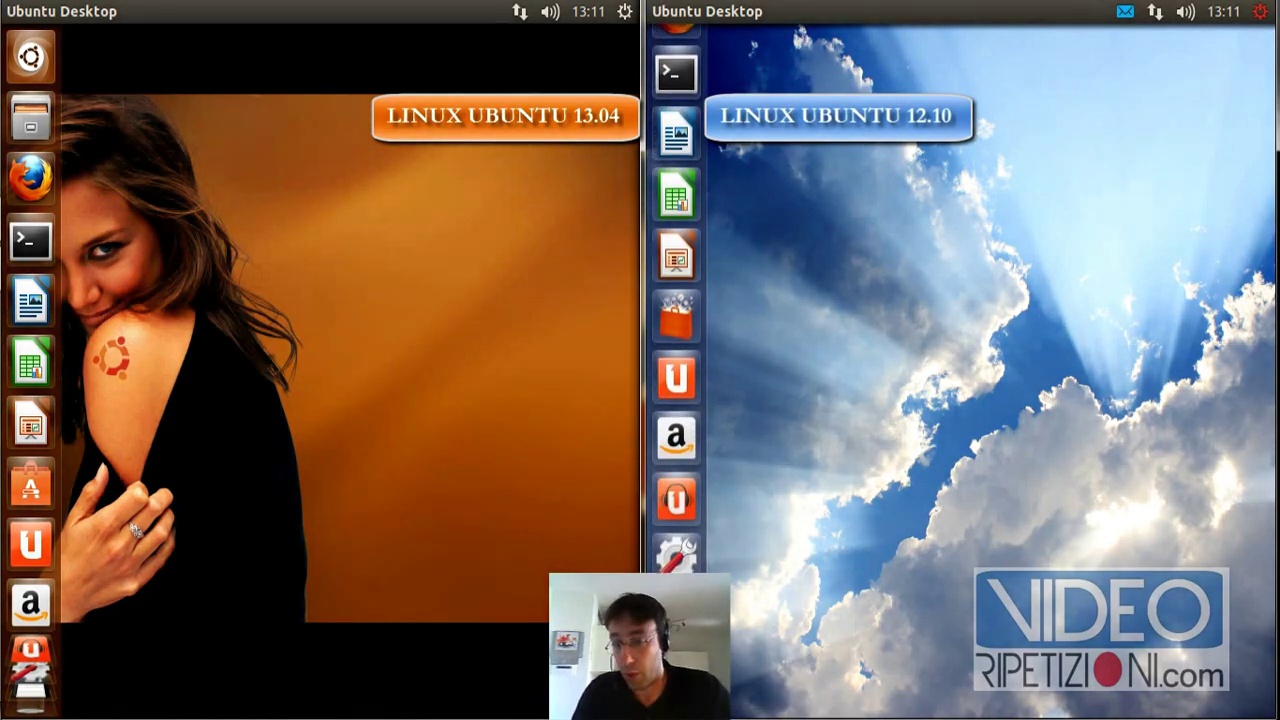
# Use the Workspace Switcher on Ubuntu 12.10 to go to the upper-right workspace and then the lower-left one.
pyautogui.click(677, 664)
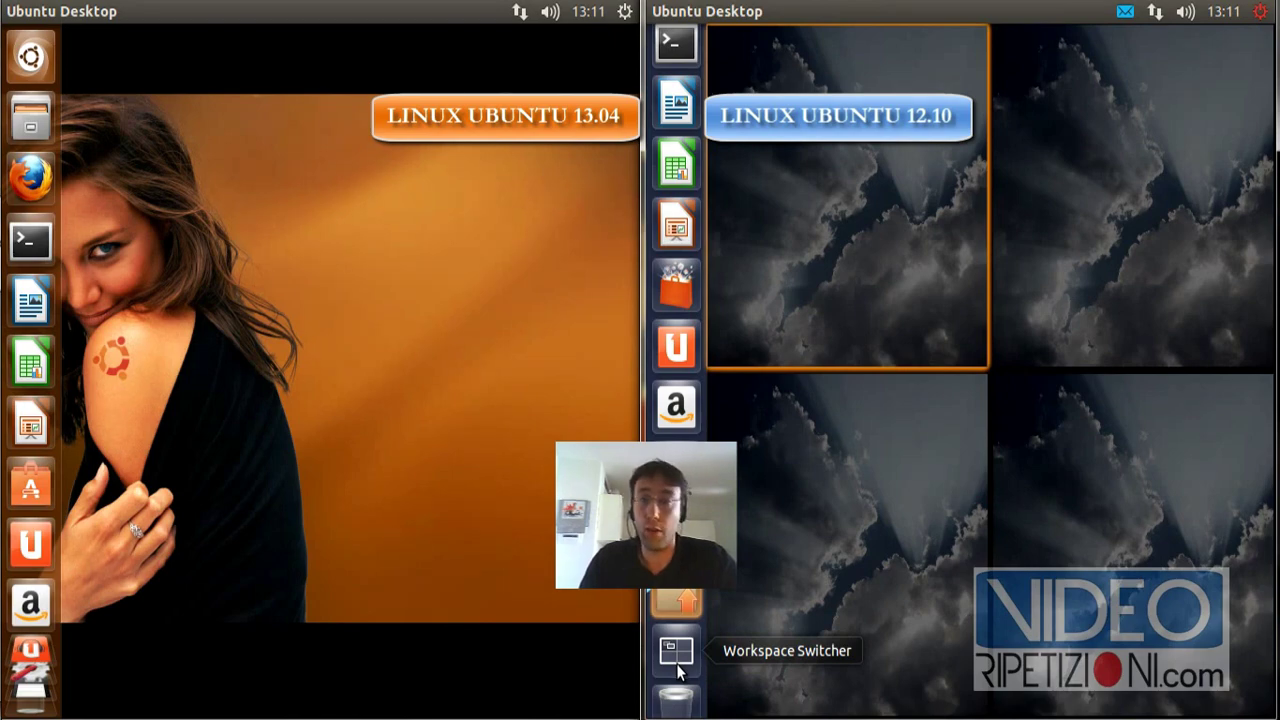
pyautogui.click(1131, 186)
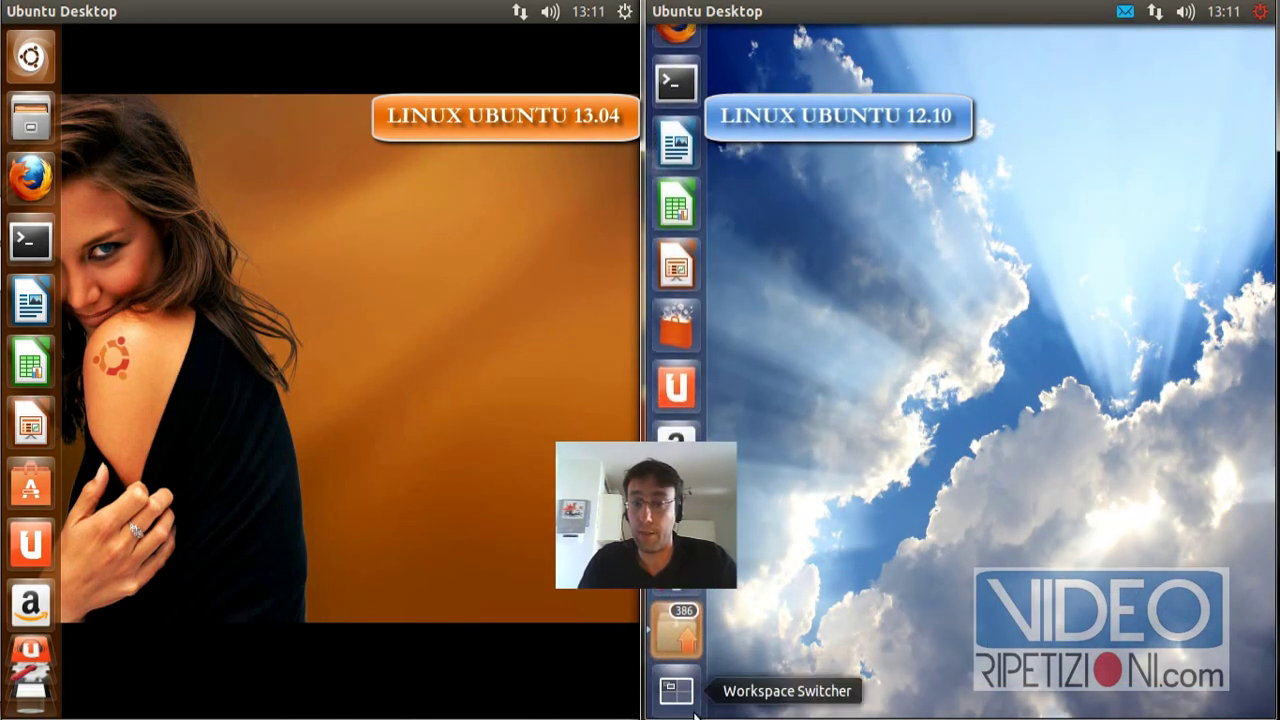
pyautogui.click(680, 686)
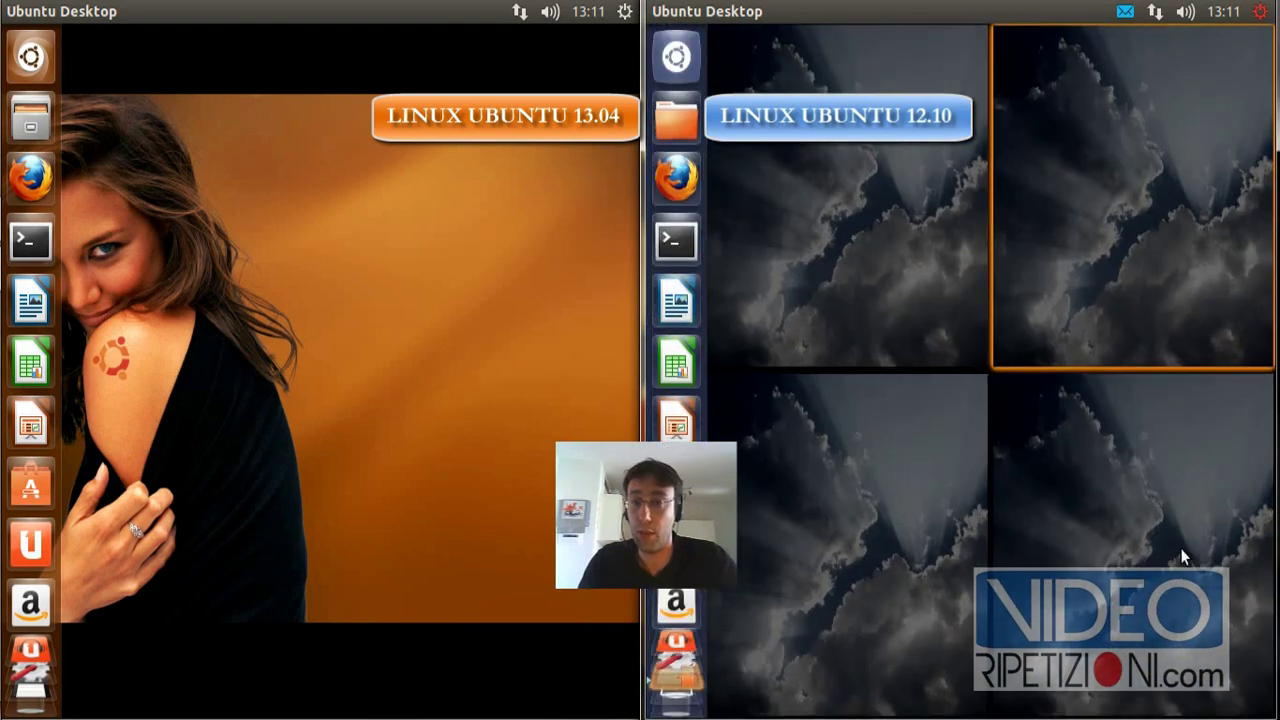
pyautogui.click(855, 546)
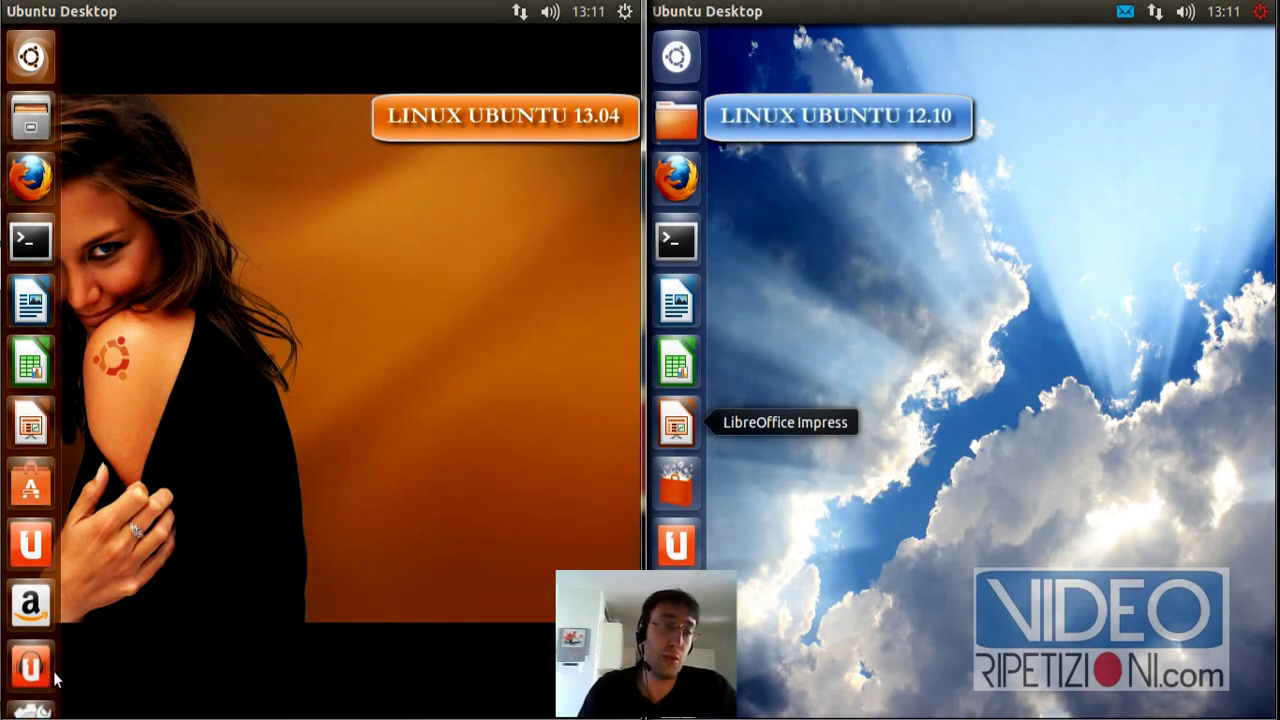
# Enable workspaces in the Behavior options of the Appearance settings on Ubuntu 13.04.
pyautogui.scroll(-3, 49, 595)
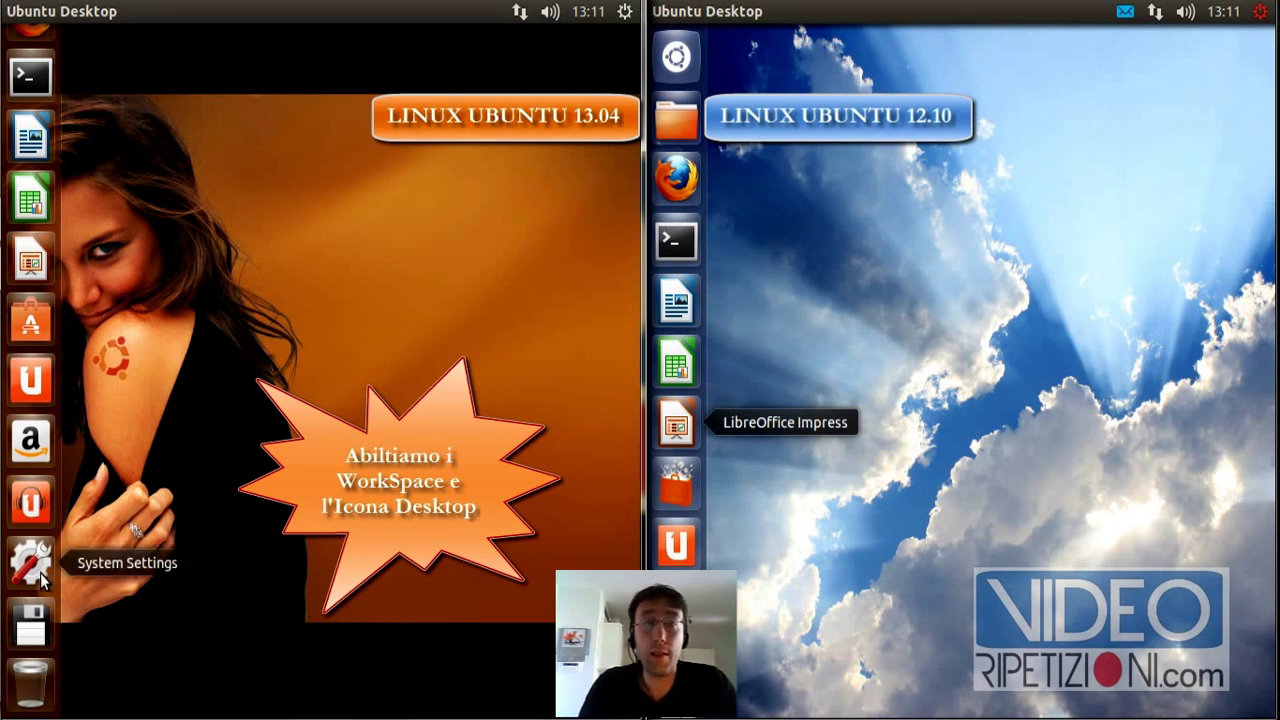
pyautogui.click(40, 578)
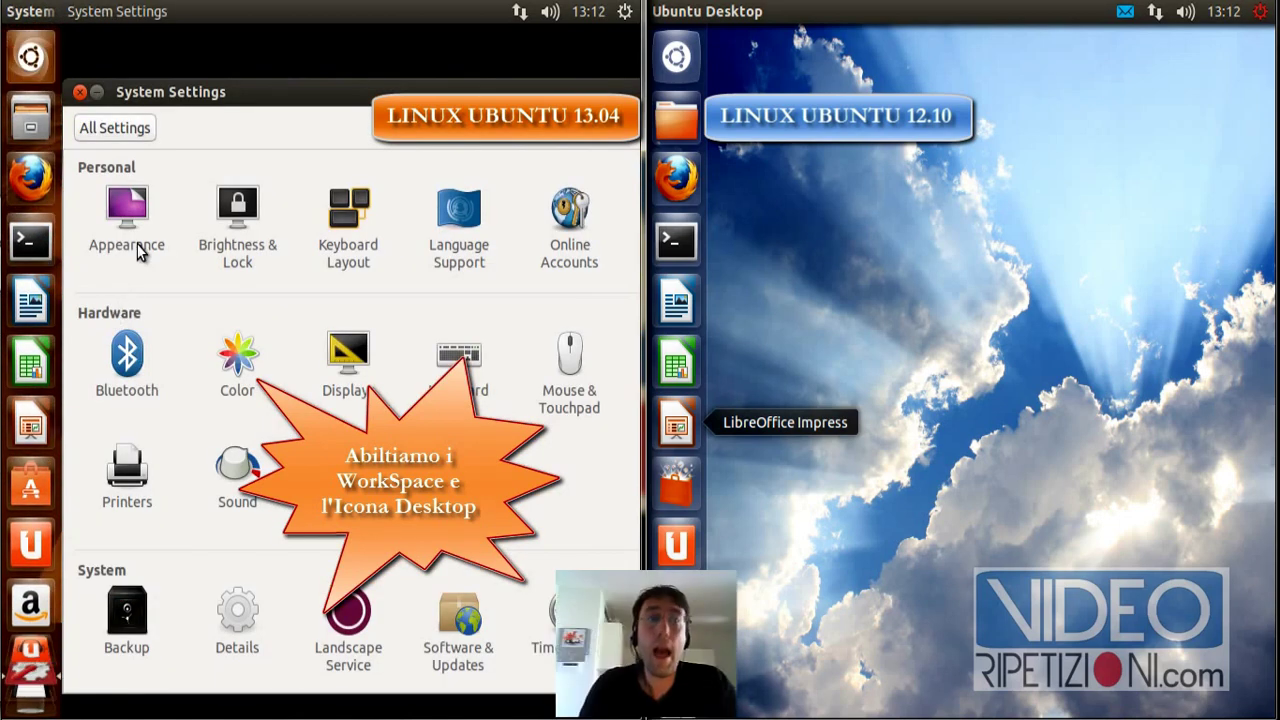
pyautogui.click(140, 228)
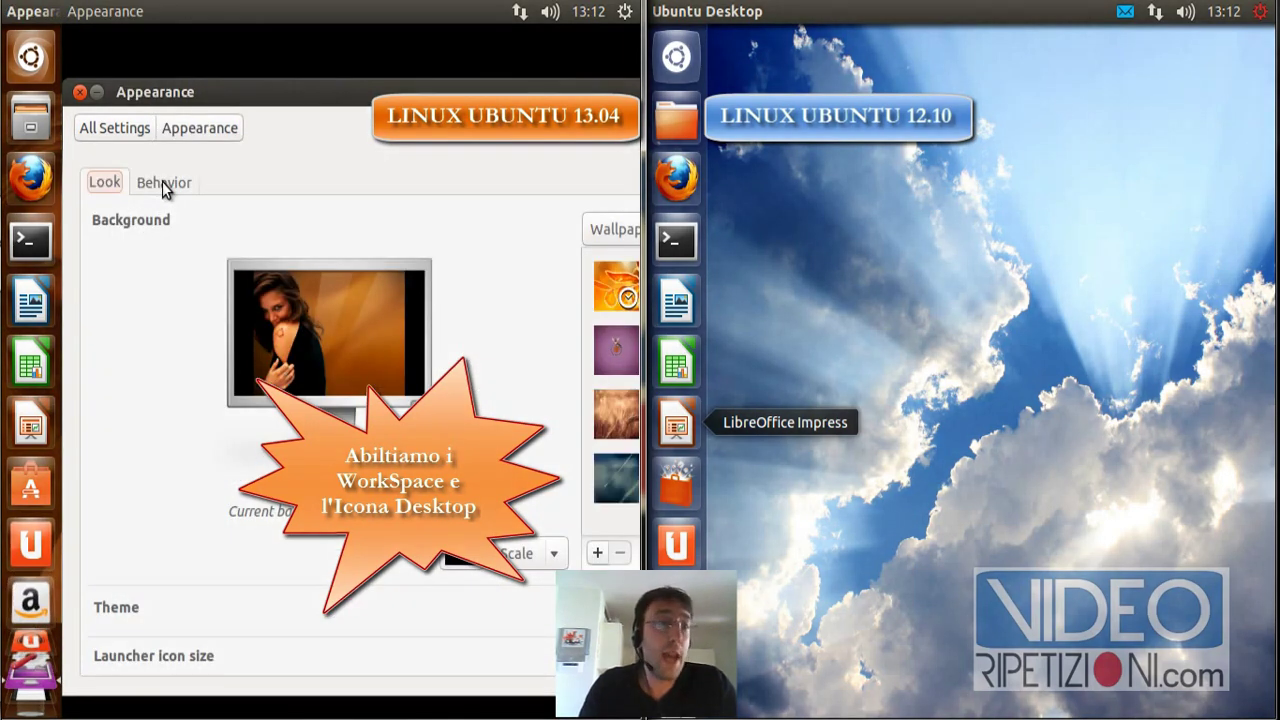
pyautogui.click(163, 181)
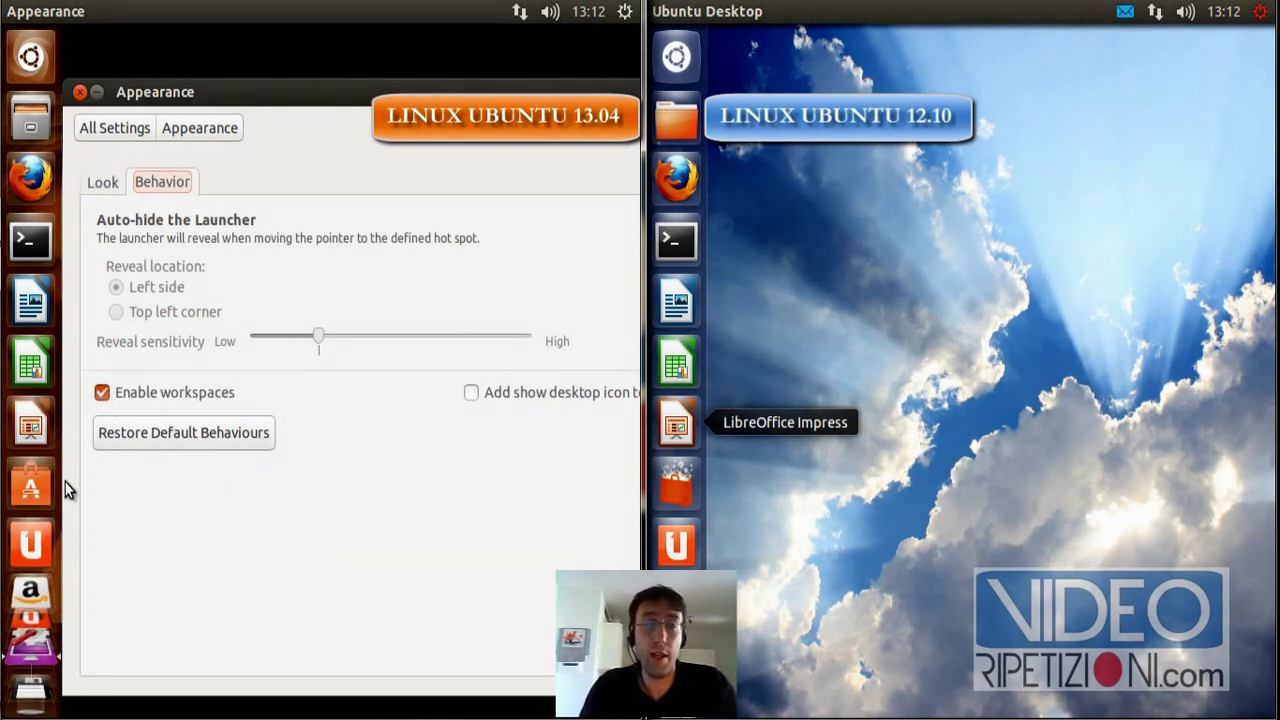
# Try the Workspace Switcher on Ubuntu 13.04, return to the Appearance window, and add the show desktop icon to the launcher.
pyautogui.scroll(-5, 54, 587)
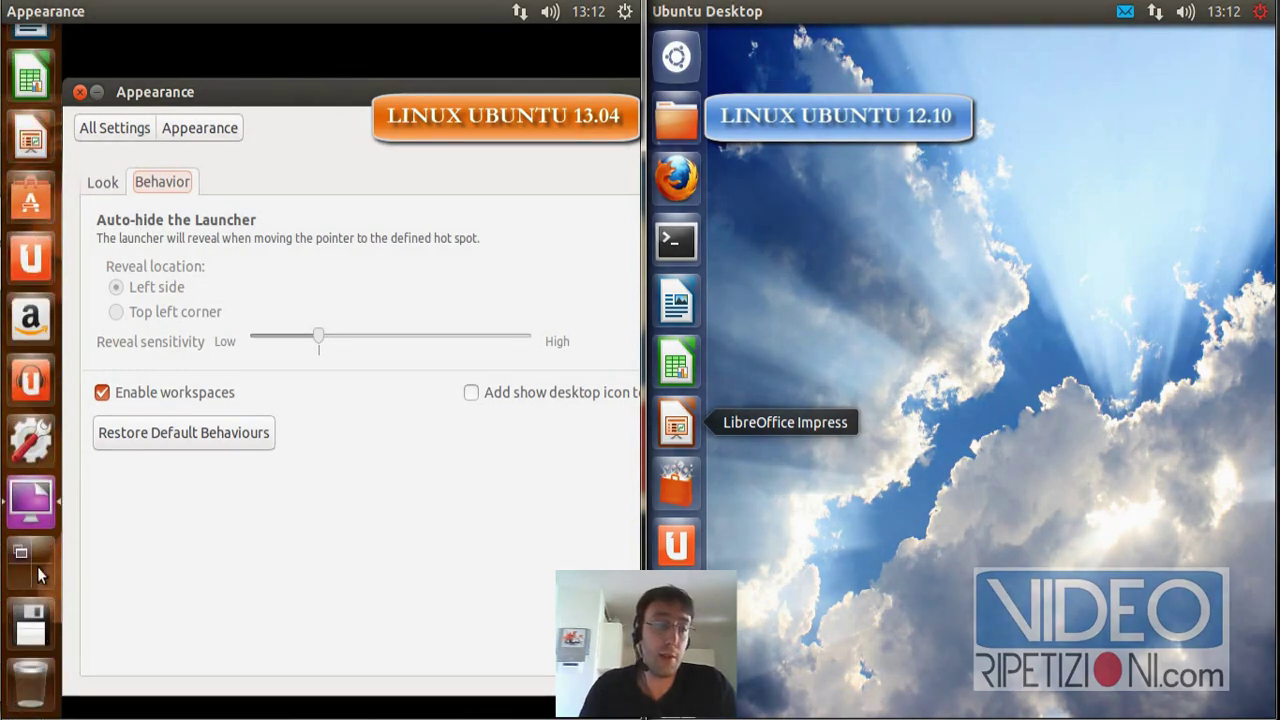
pyautogui.click(37, 566)
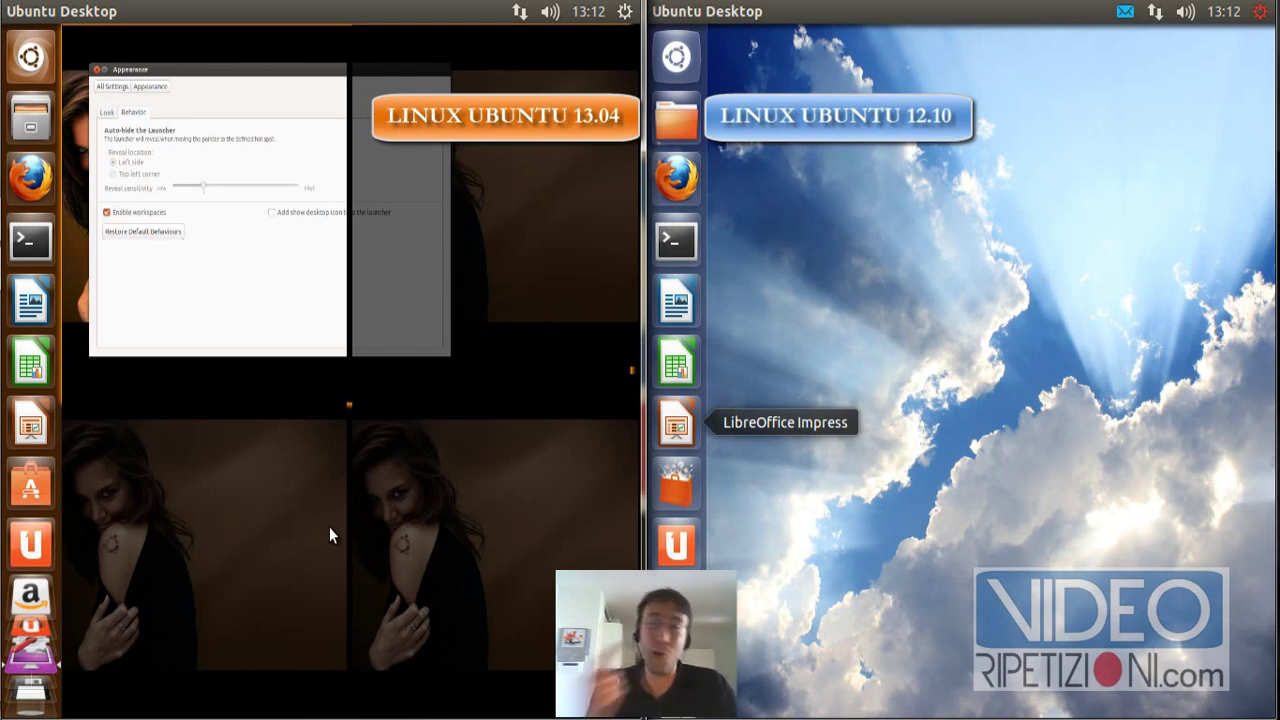
pyautogui.click(414, 268)
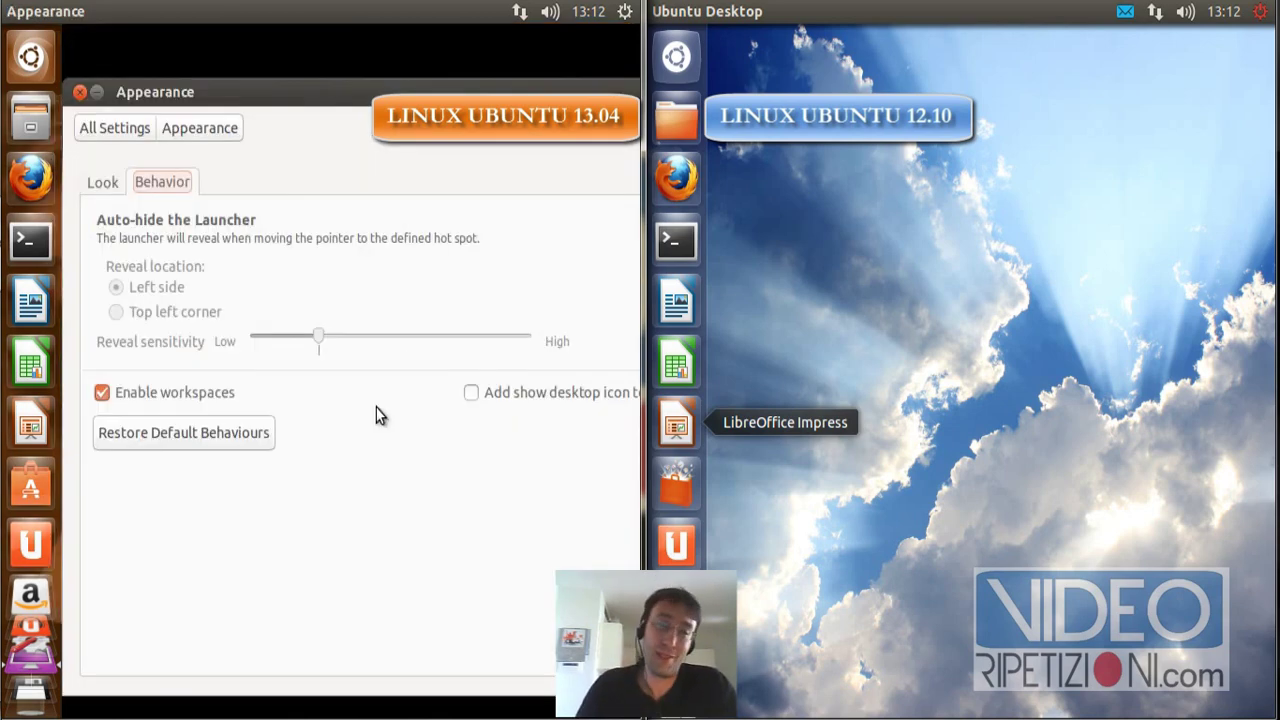
pyautogui.click(471, 393)
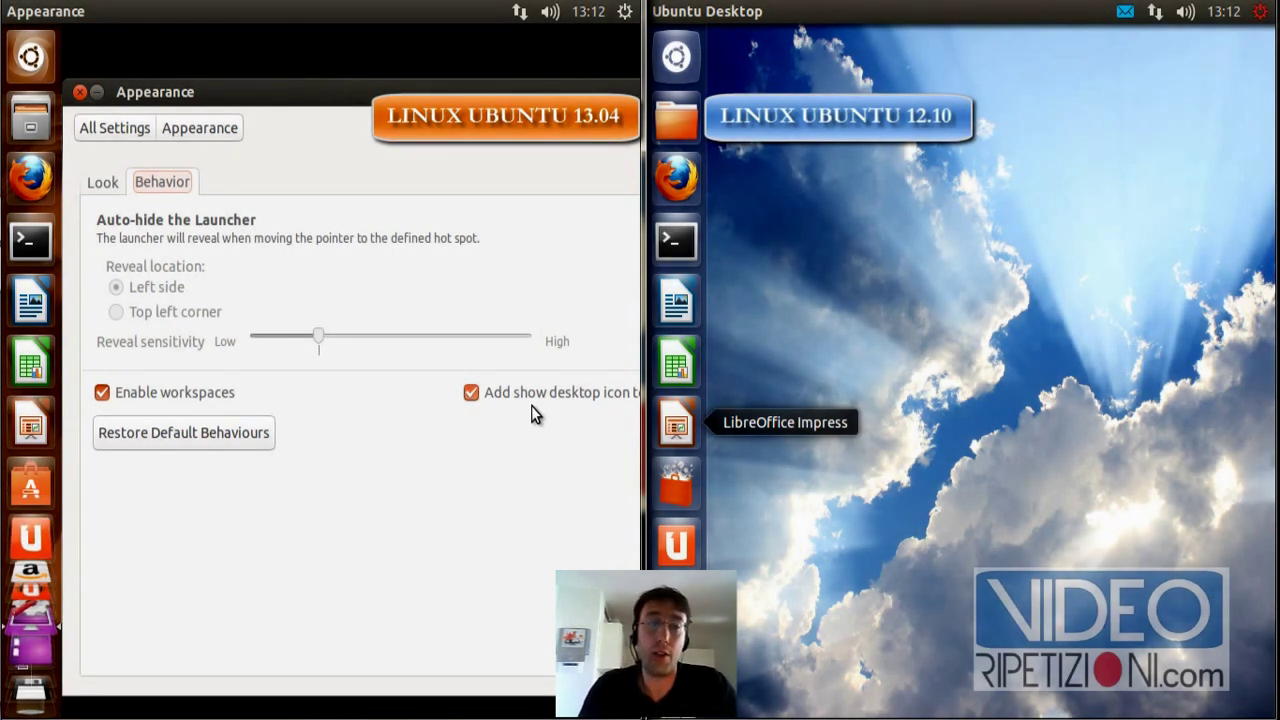
# Close the Appearance settings window on Ubuntu 13.04.
pyautogui.scroll(-5, 40, 660)
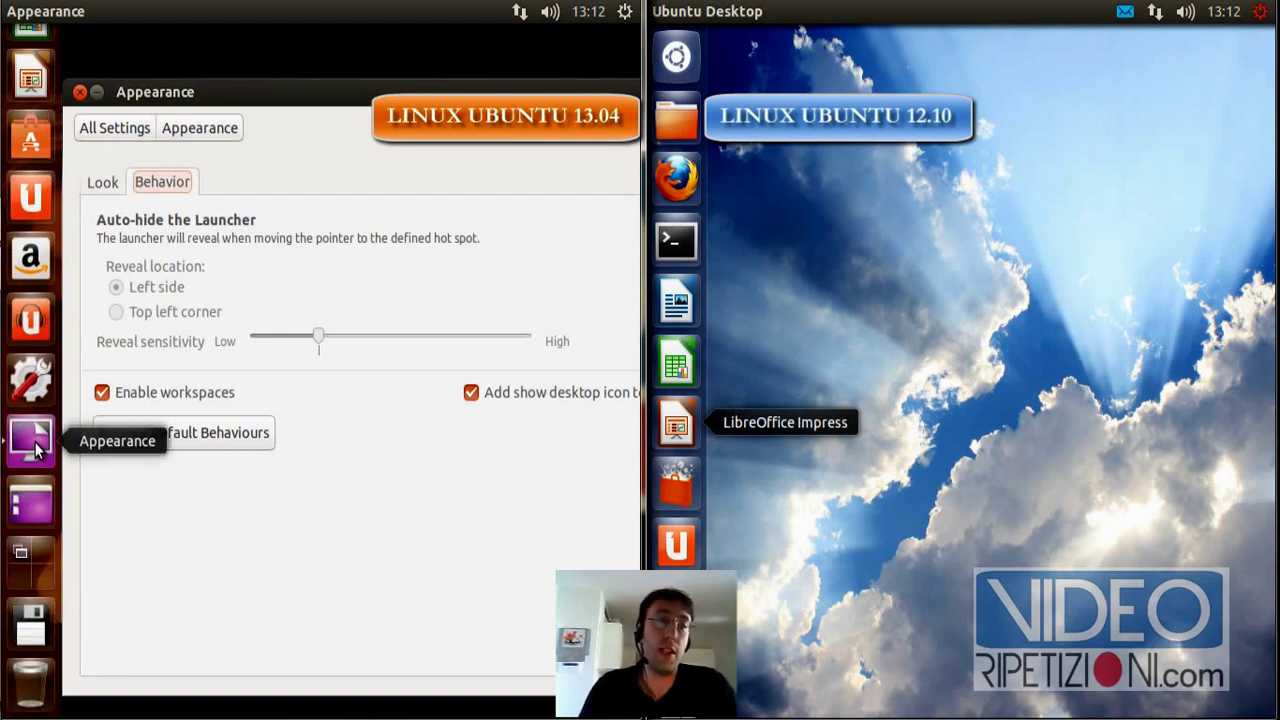
pyautogui.click(35, 447)
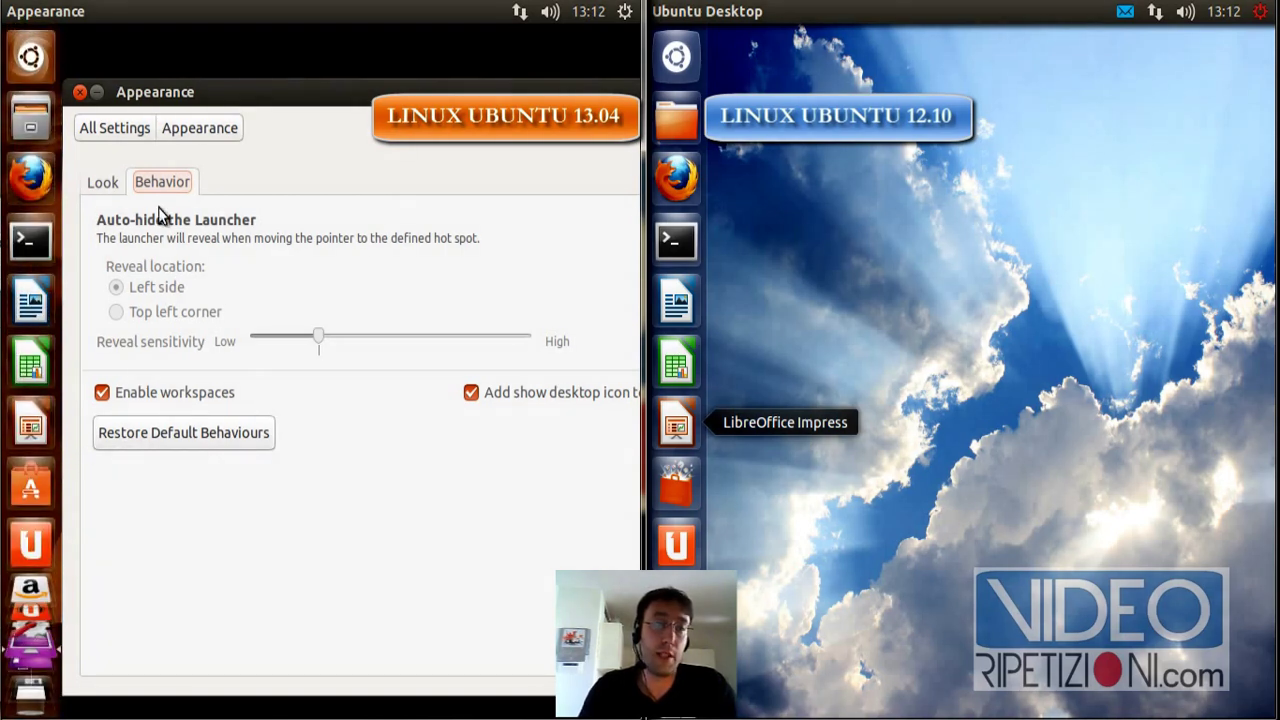
pyautogui.click(80, 93)
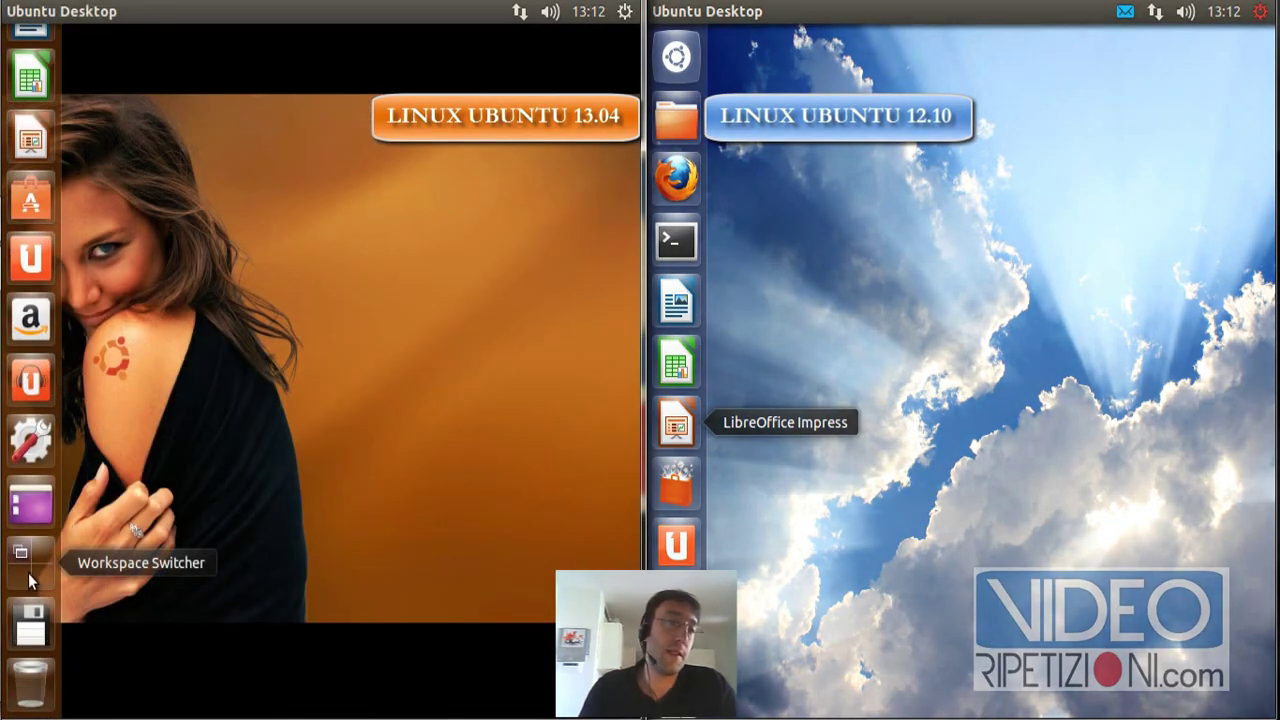
# Use the Workspace Switcher on Ubuntu 13.04 to go to the lower-left workspace and return to the upper-left one.
pyautogui.click(28, 575)
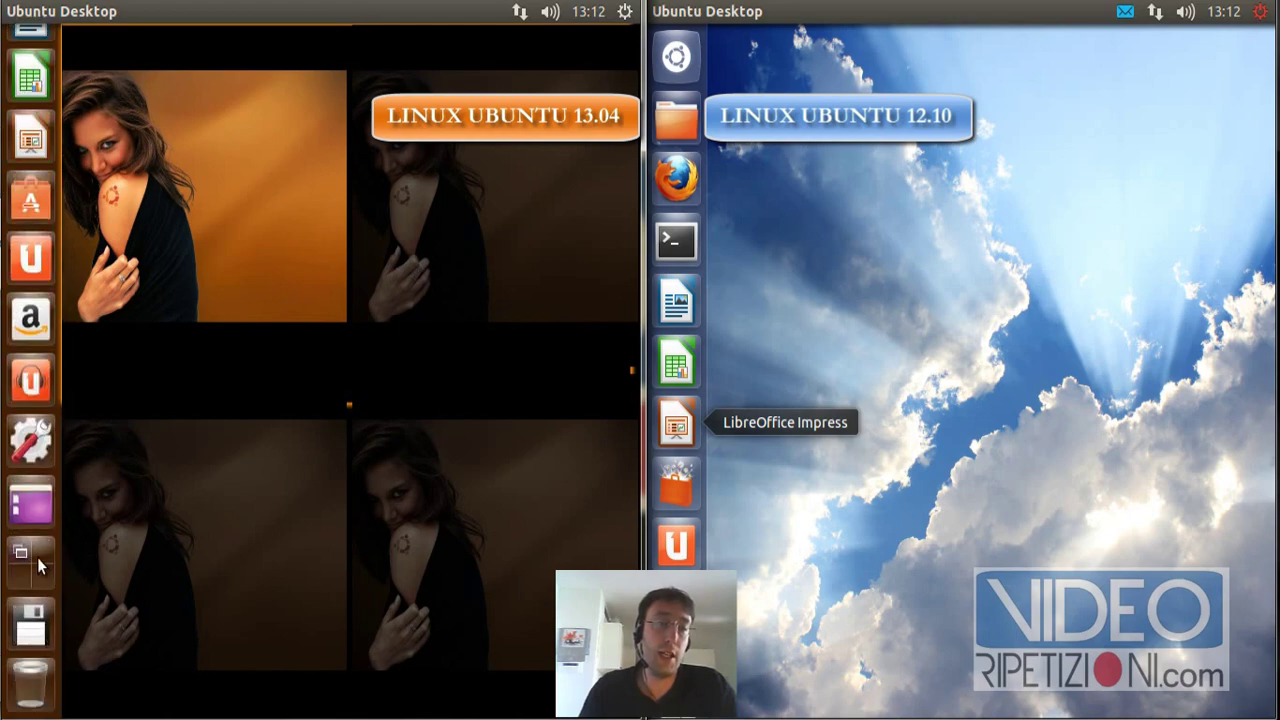
pyautogui.click(165, 520)
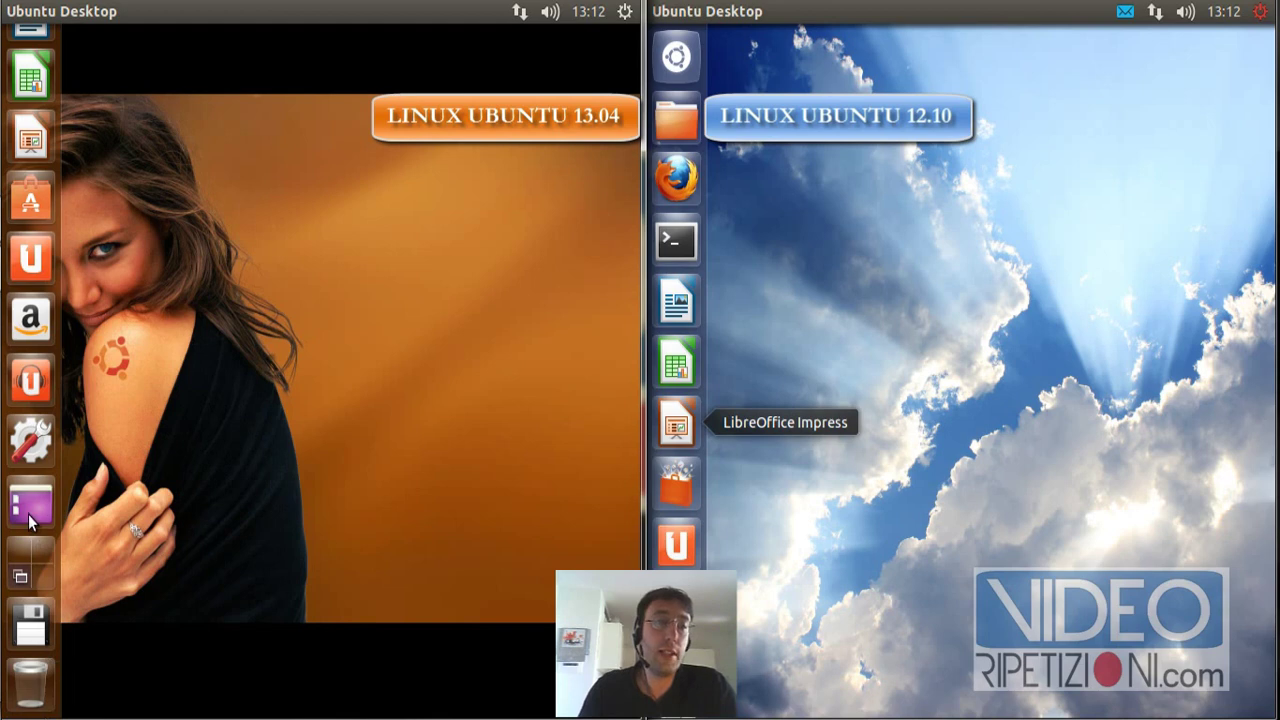
pyautogui.click(36, 560)
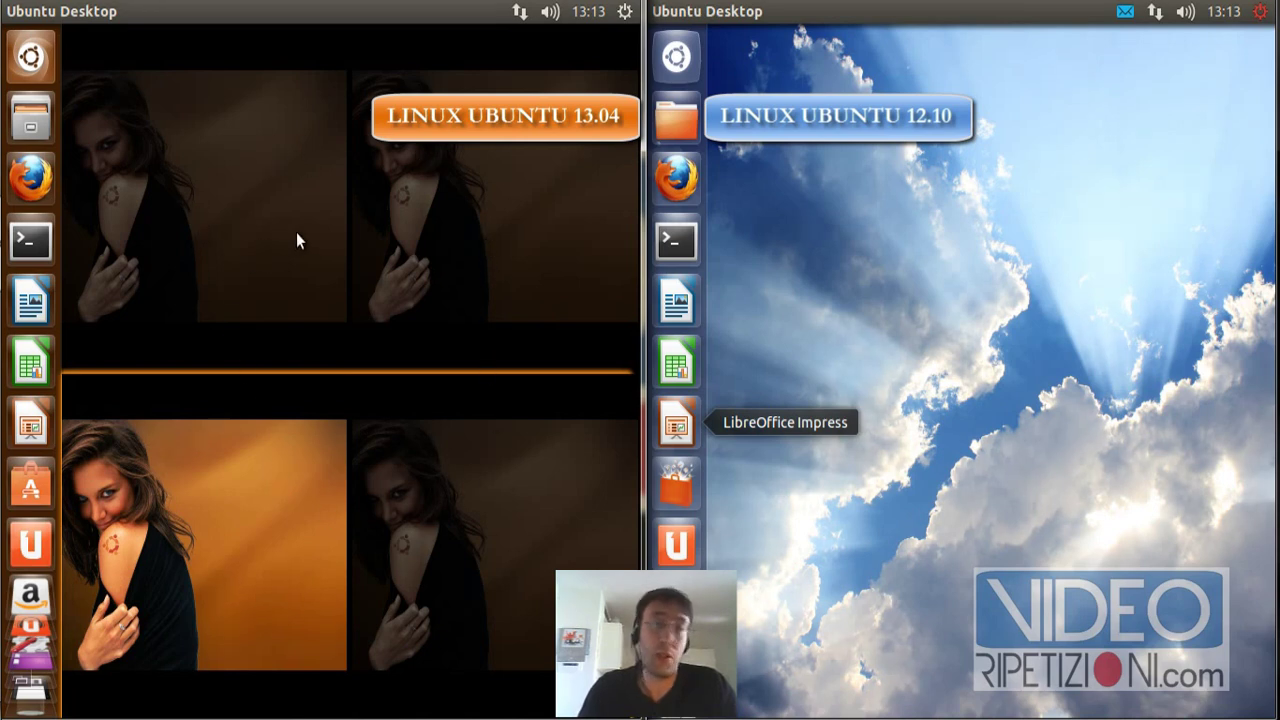
pyautogui.click(250, 222)
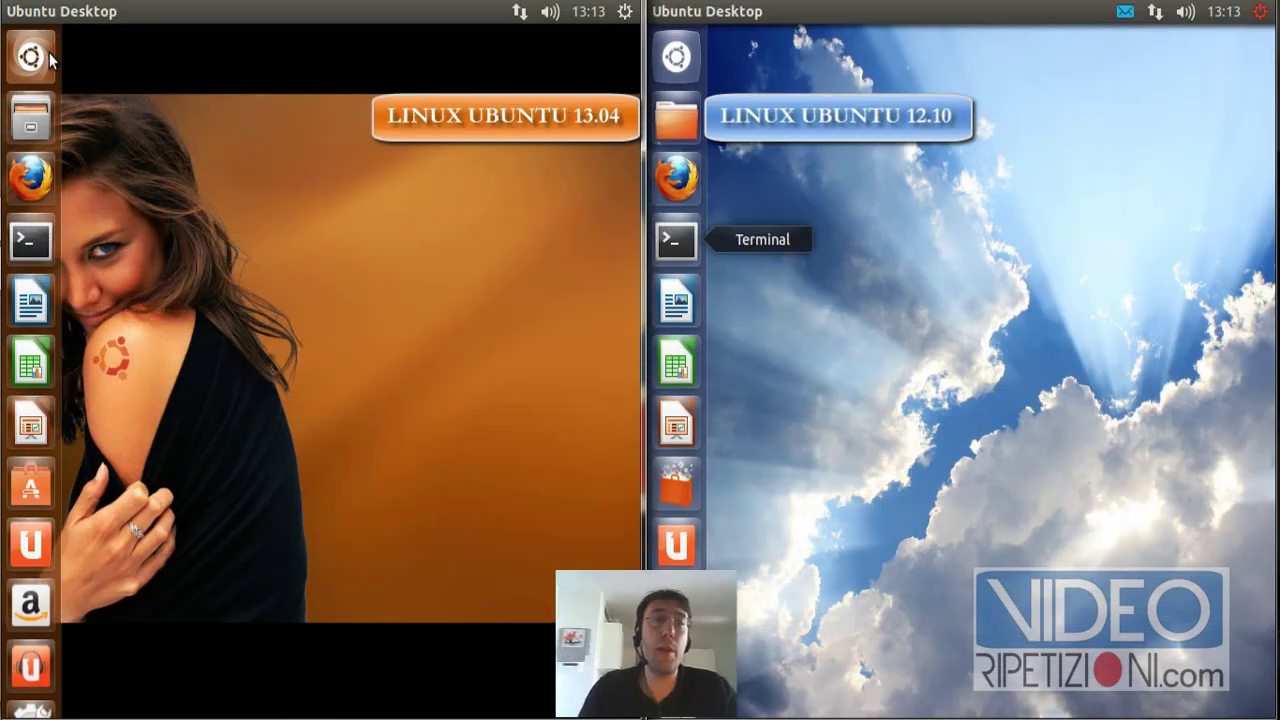
# Search the Dash on Ubuntu 13.04 for "network" and open the Network settings.
pyautogui.click(49, 52)
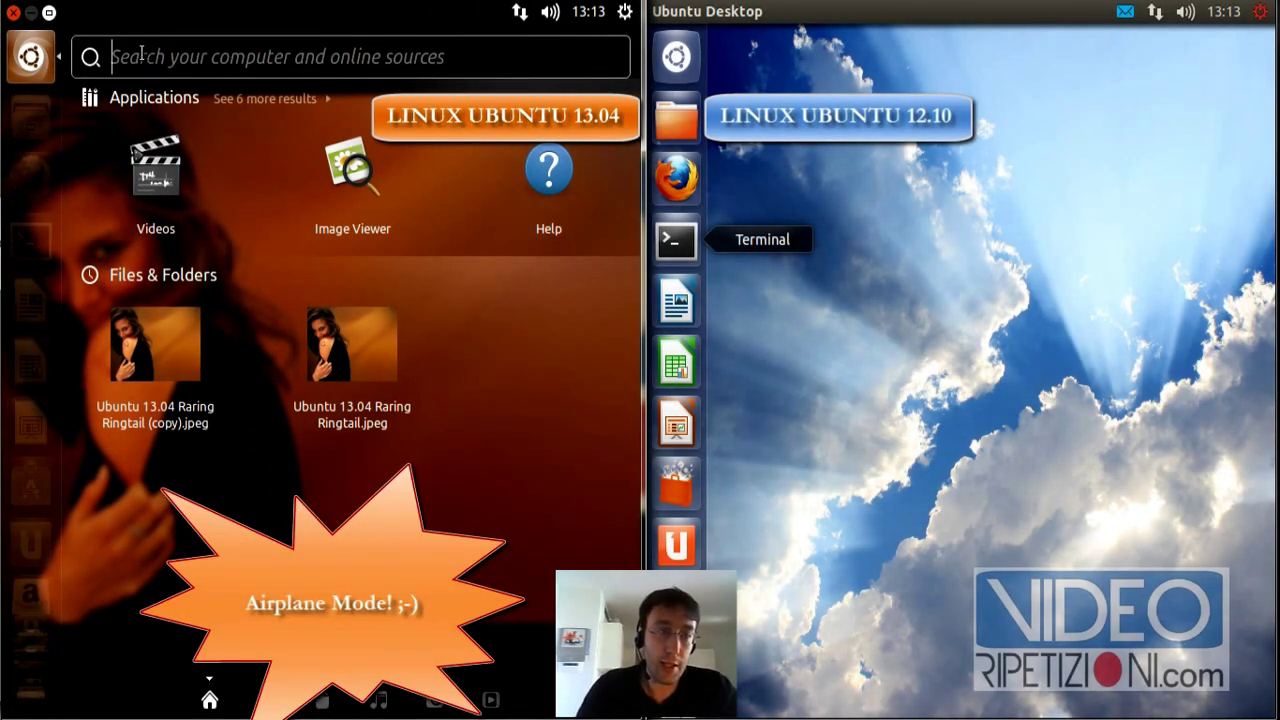
pyautogui.click(31, 58)
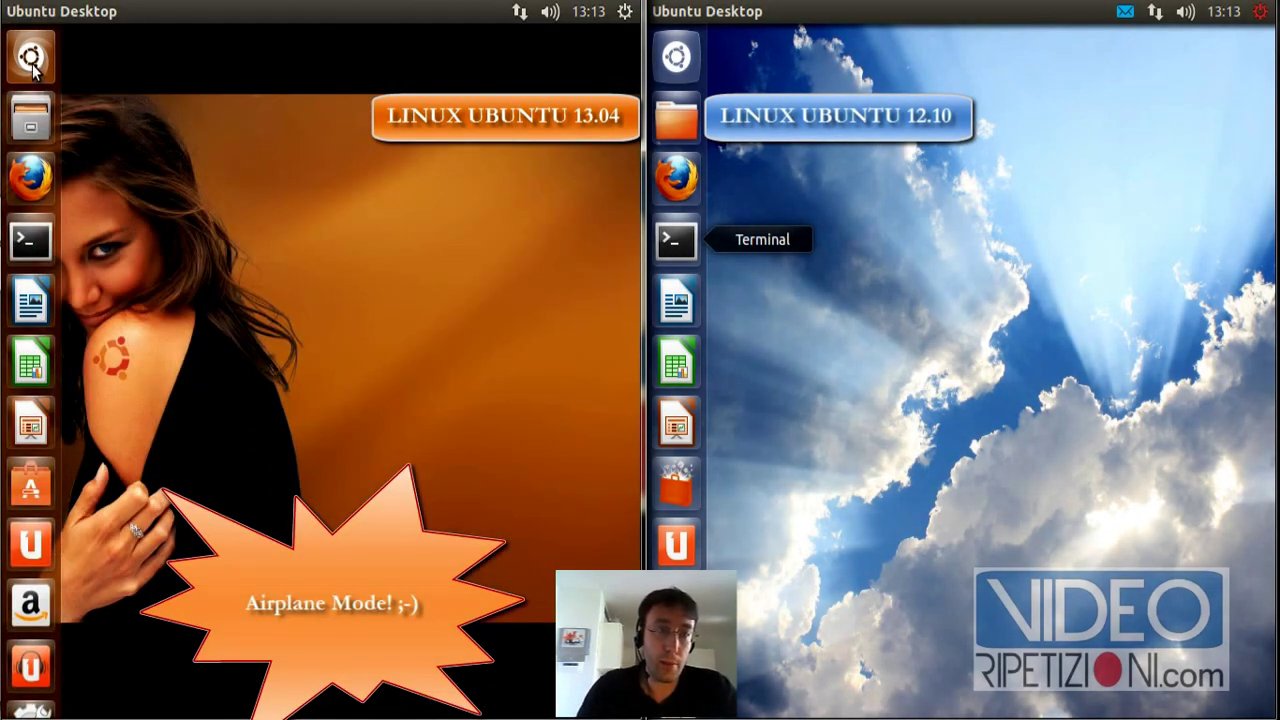
pyautogui.click(31, 58)
pyautogui.write('n')
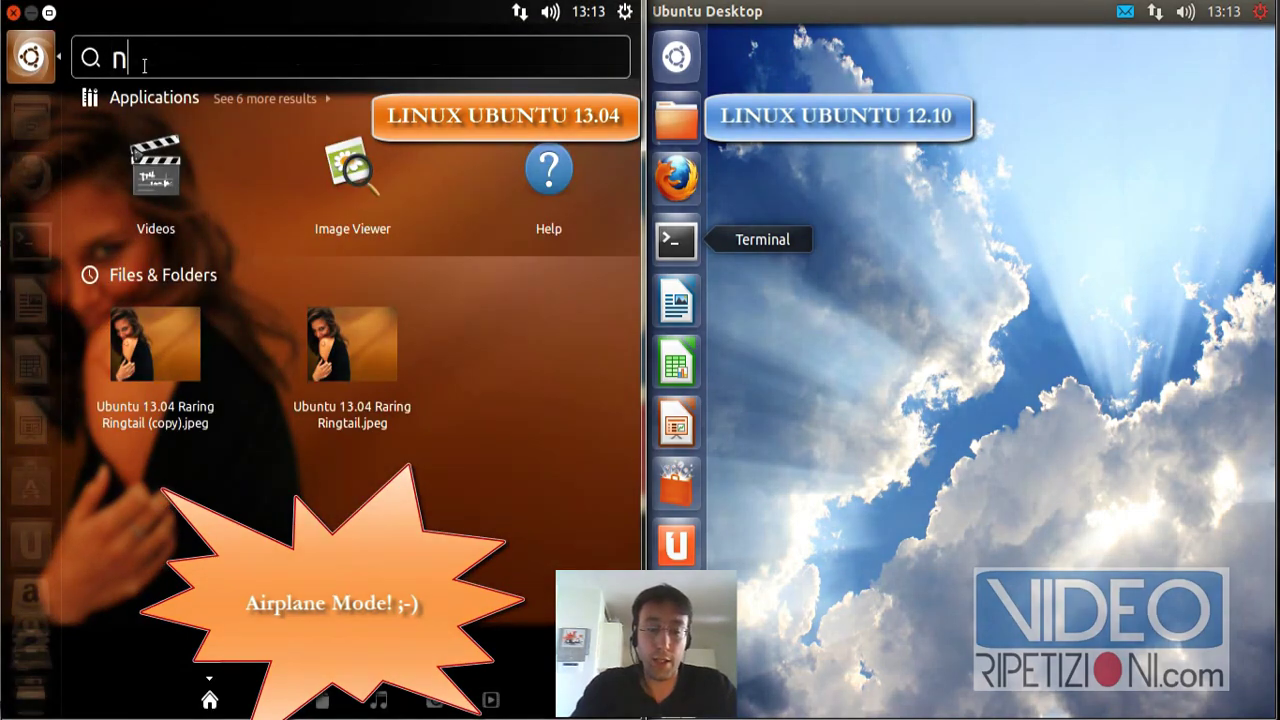
pyautogui.write('etwork')
pyautogui.click(171, 187)
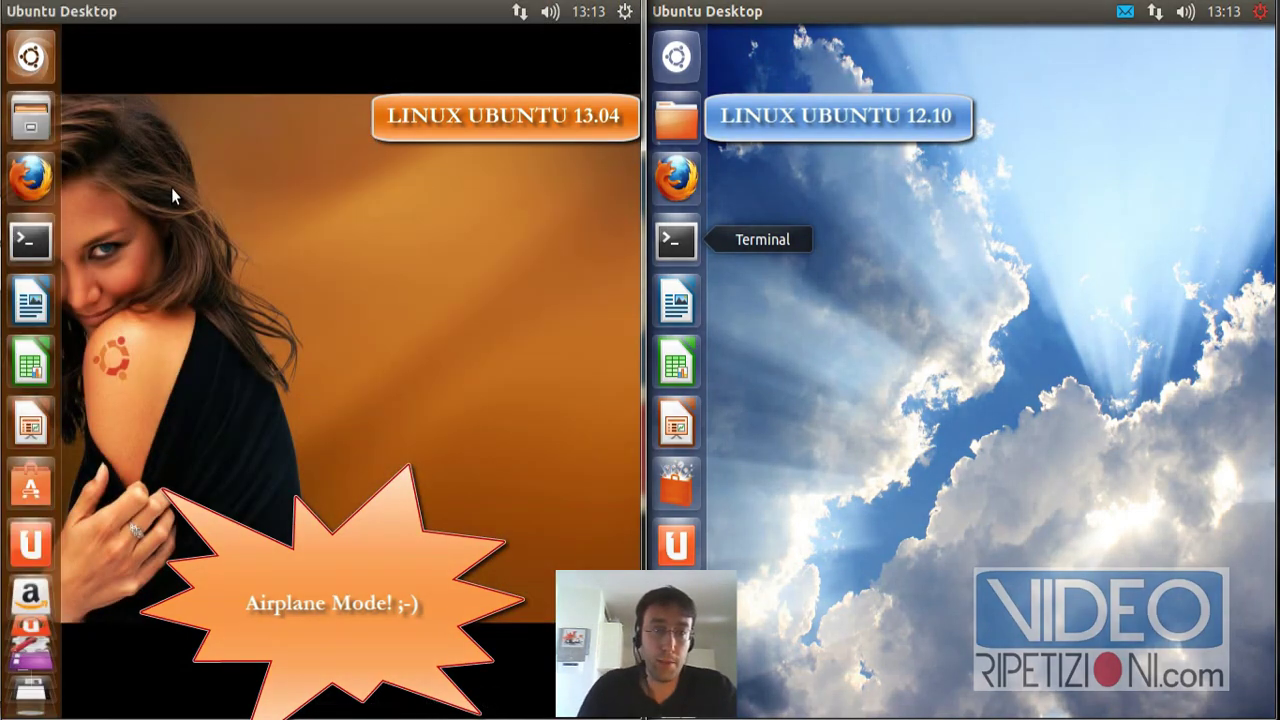
# Search the Dash on Ubuntu 12.10 for "network" and open the Network settings.
pyautogui.click(675, 62)
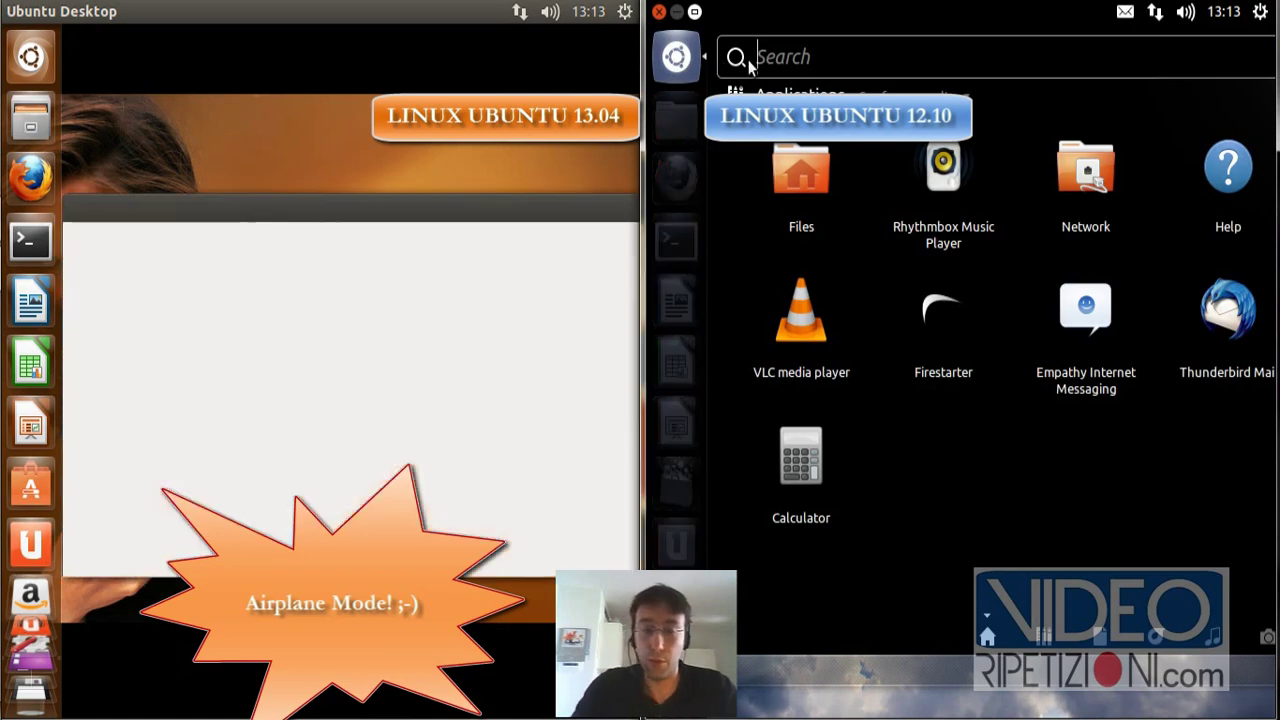
pyautogui.write('network')
pyautogui.click(810, 165)
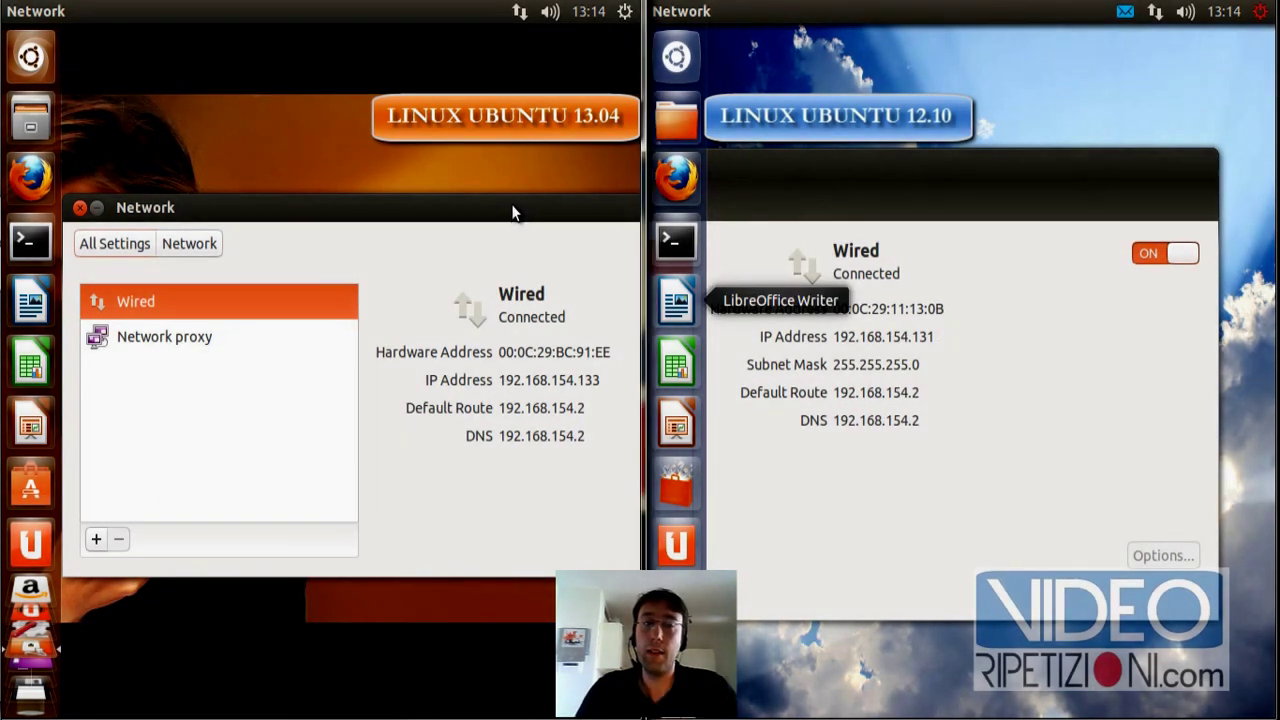
# Move the Ubuntu 13.04 Network window to reveal the Airplane Mode switch and toggle it on and back off.
pyautogui.moveTo(516, 216); pyautogui.dragTo(348, 215)
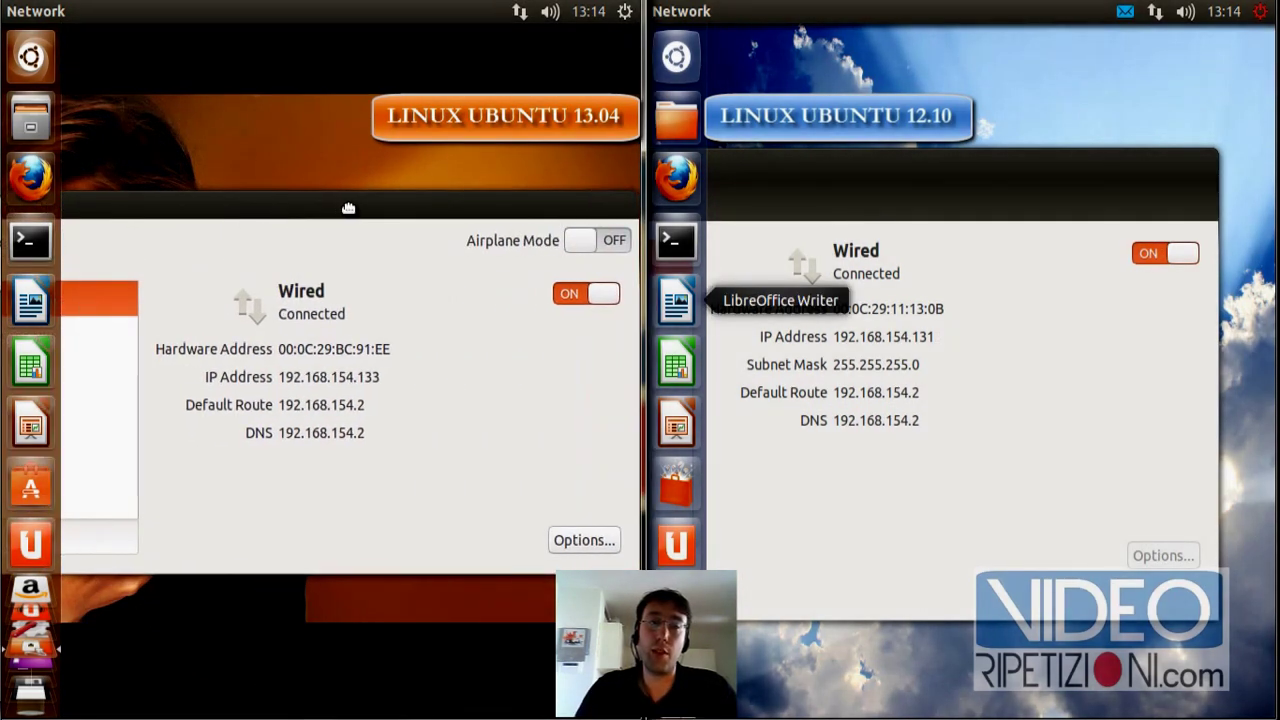
pyautogui.click(591, 240)
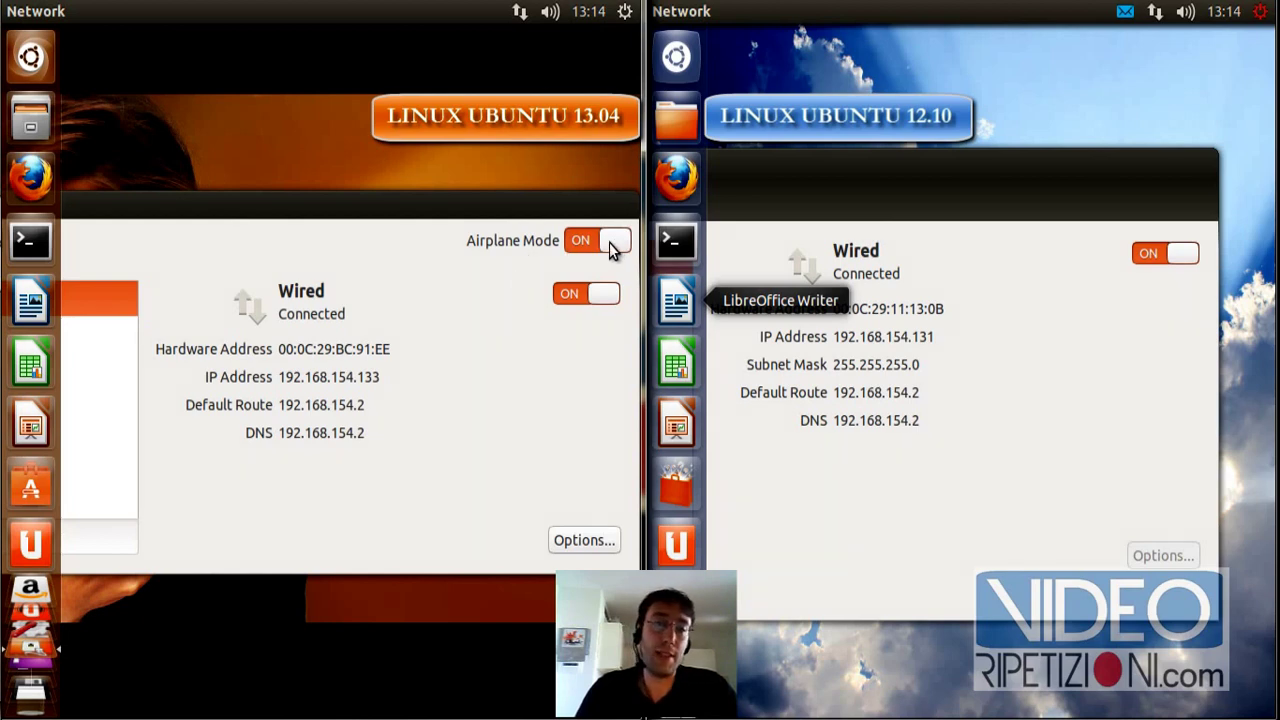
pyautogui.click(596, 241)
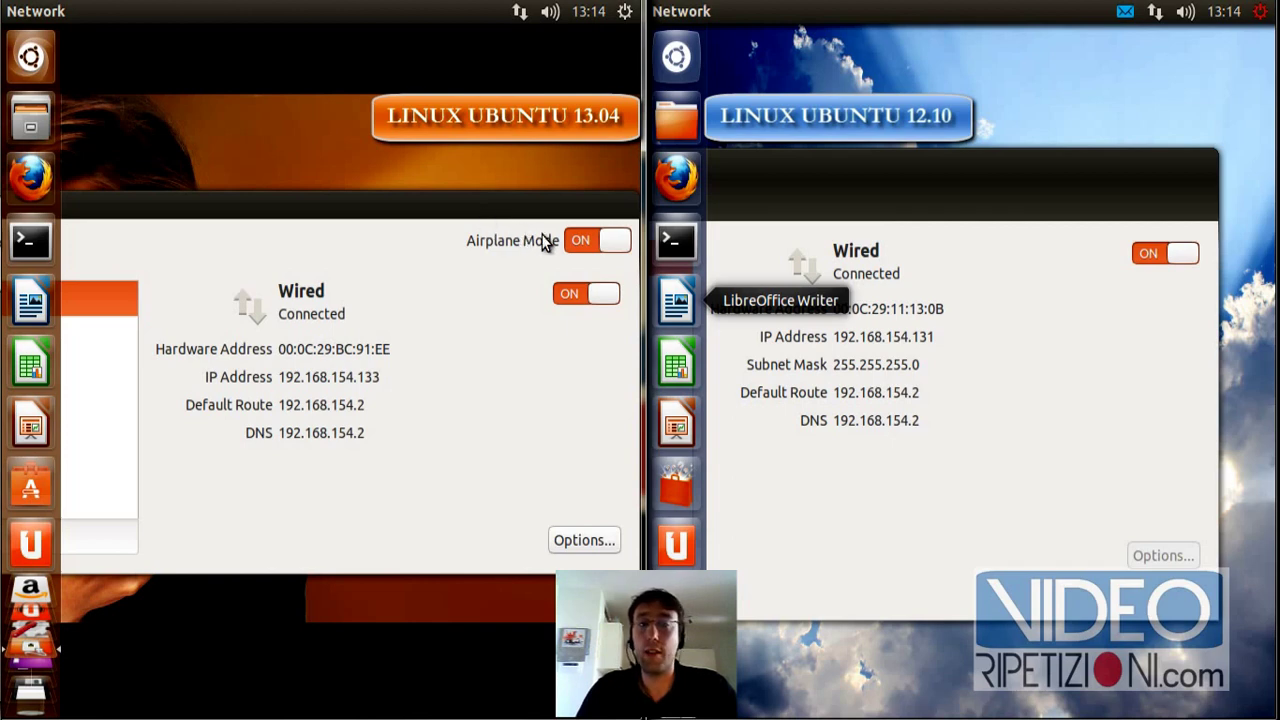
pyautogui.click(607, 243)
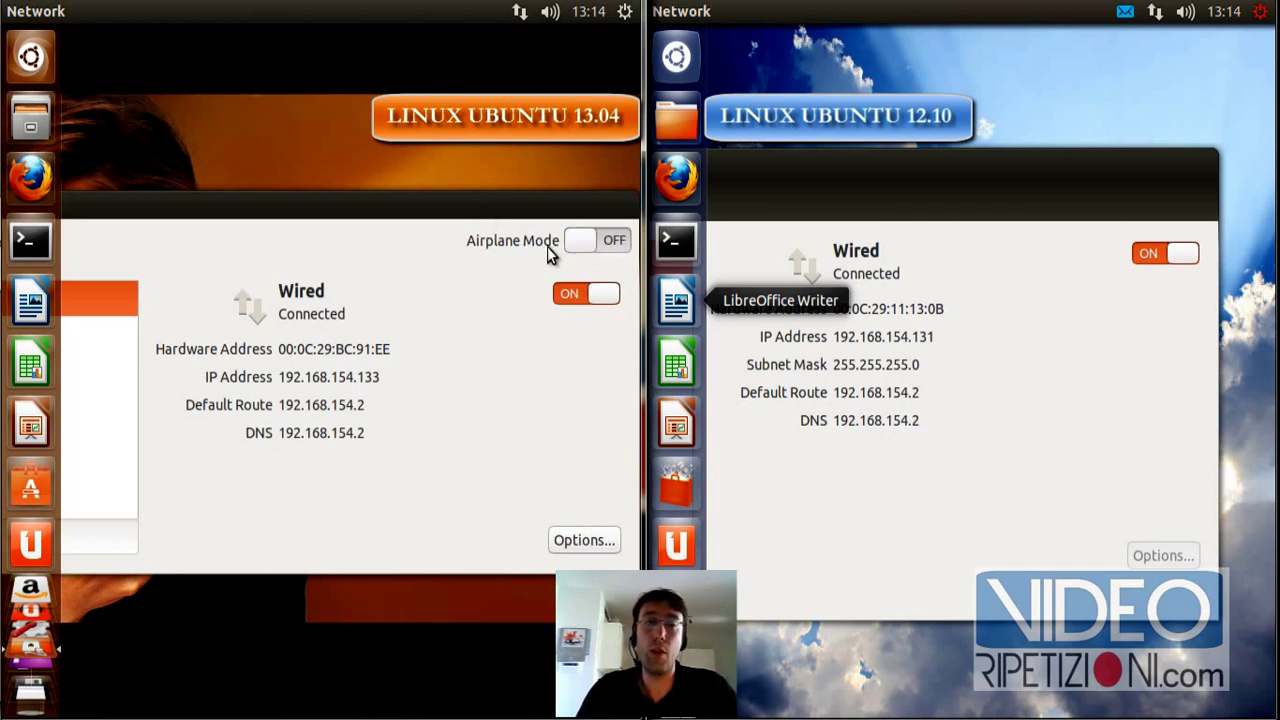
pyautogui.click(608, 245)
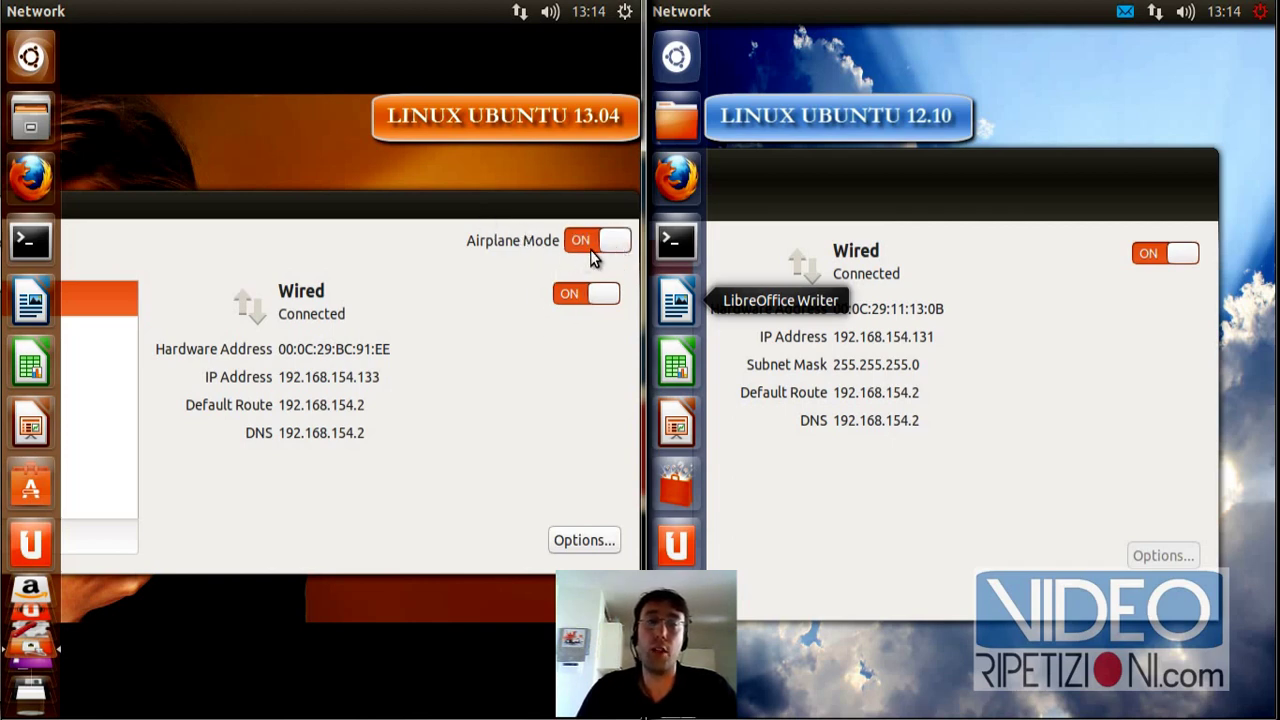
pyautogui.click(610, 245)
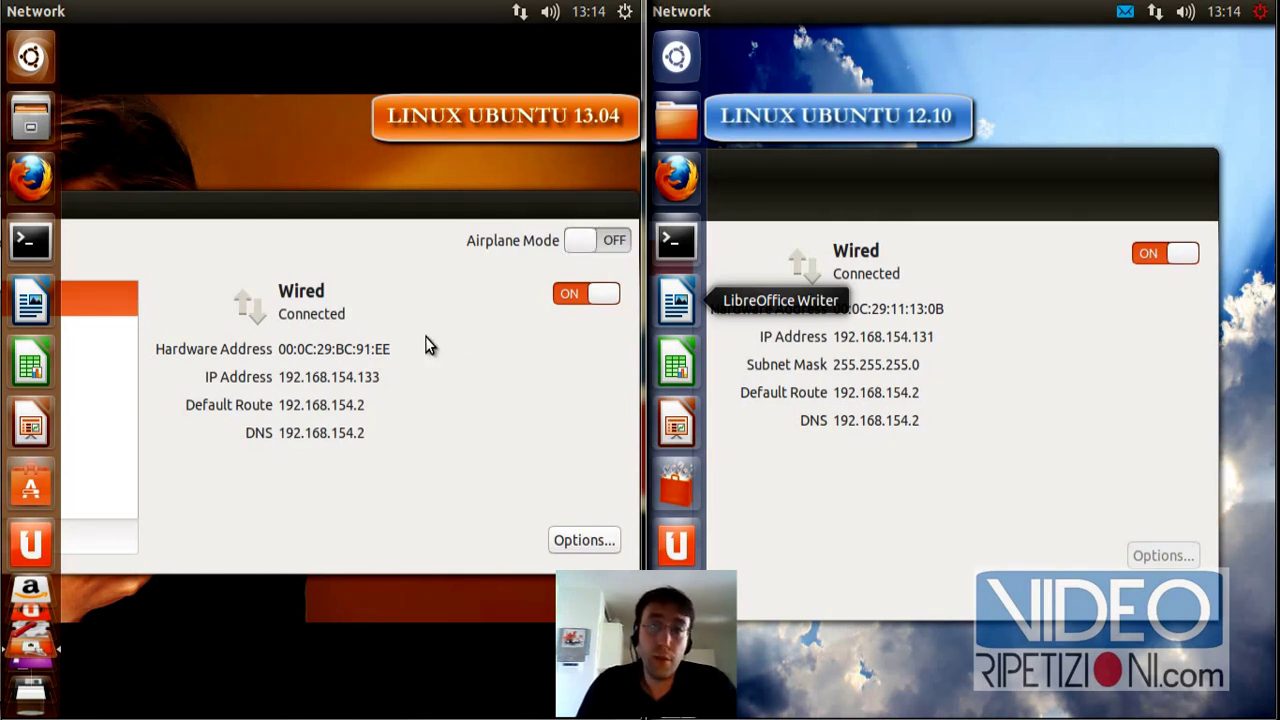
# Toggle the wired connection on Ubuntu 13.04 and close the Network windows on both systems.
pyautogui.click(30, 60)
pyautogui.click(137, 197)
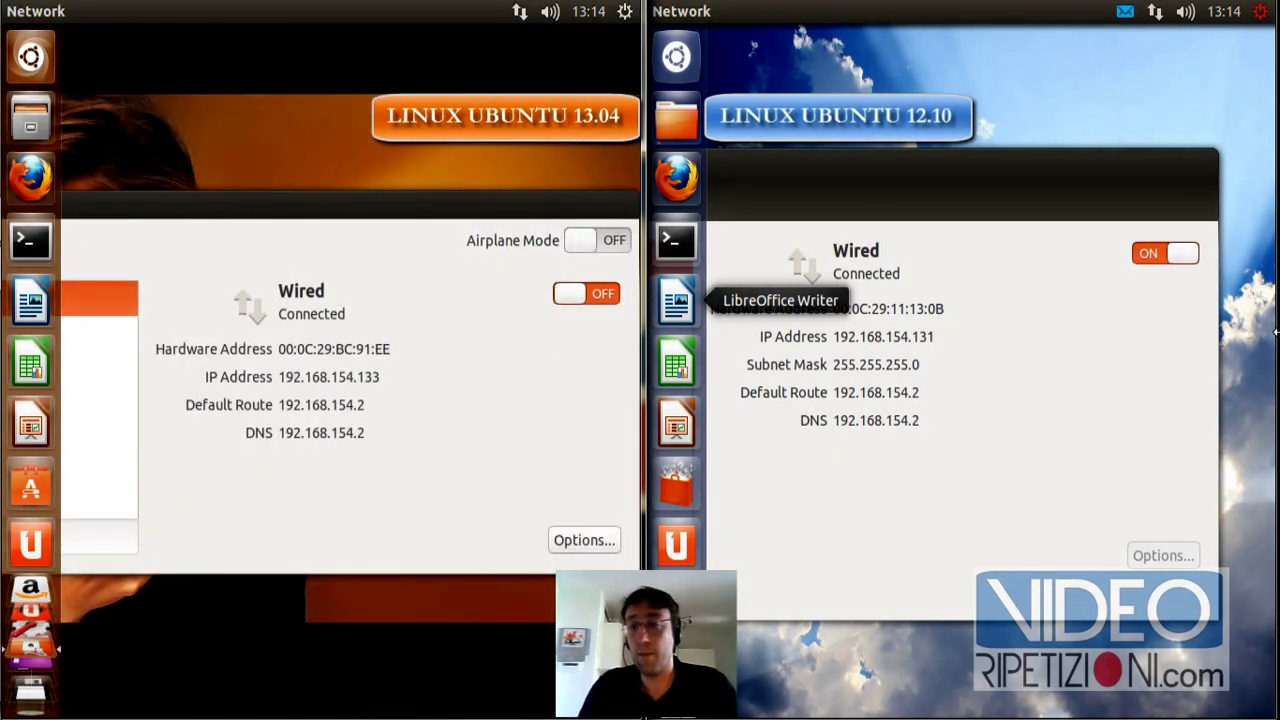
pyautogui.click(586, 293)
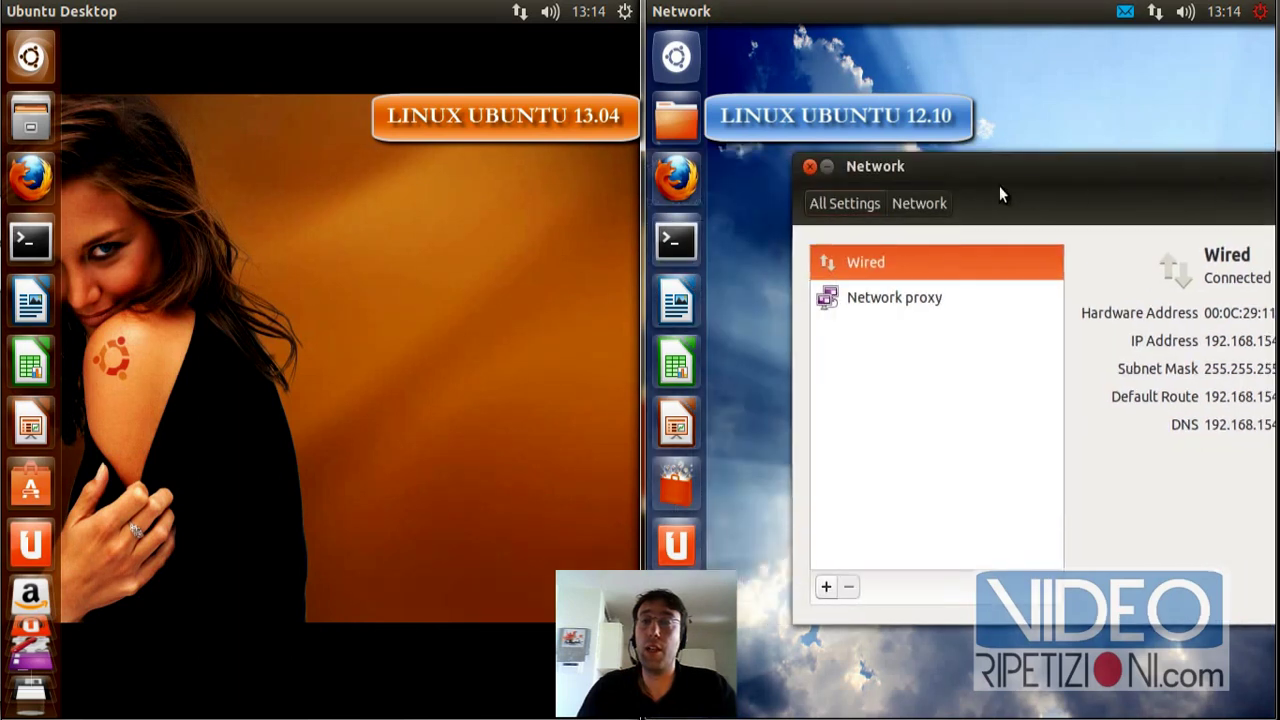
pyautogui.click(810, 167)
# Launch LibreOffice Calc on both systems and highlight the version number in the About LibreOffice window on Ubuntu 13.04.
pyautogui.click(688, 360)
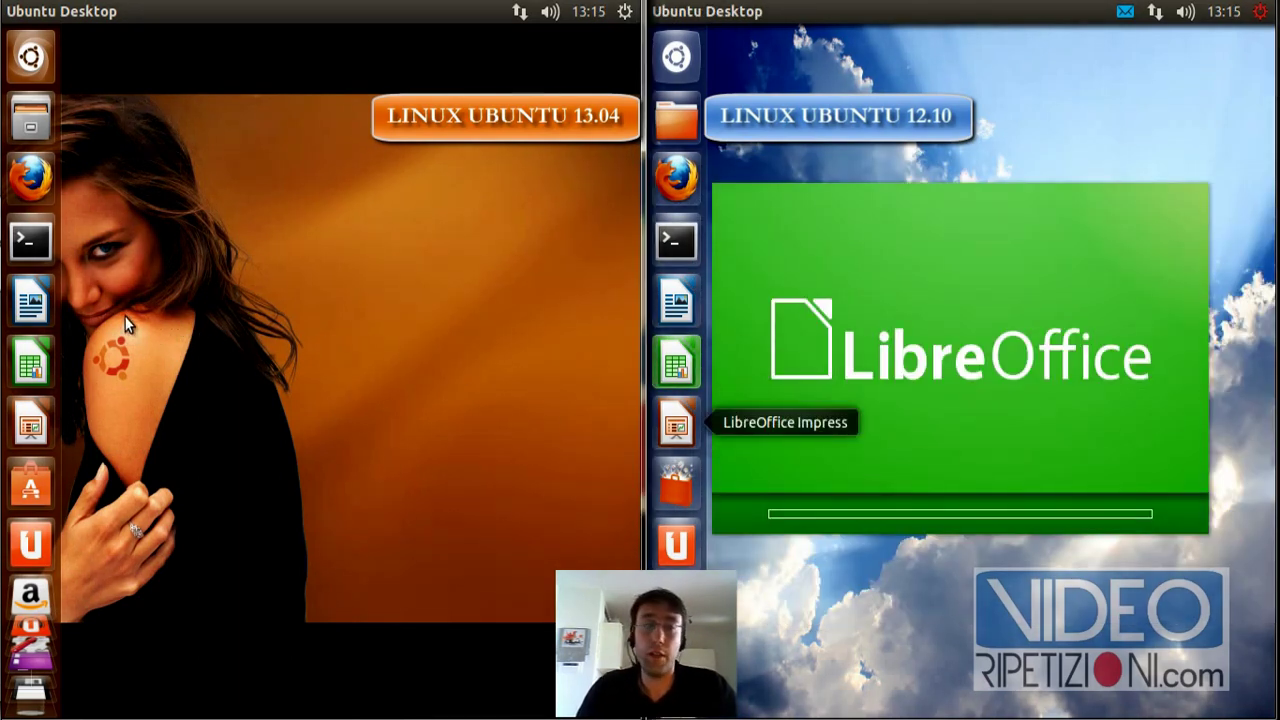
pyautogui.click(30, 364)
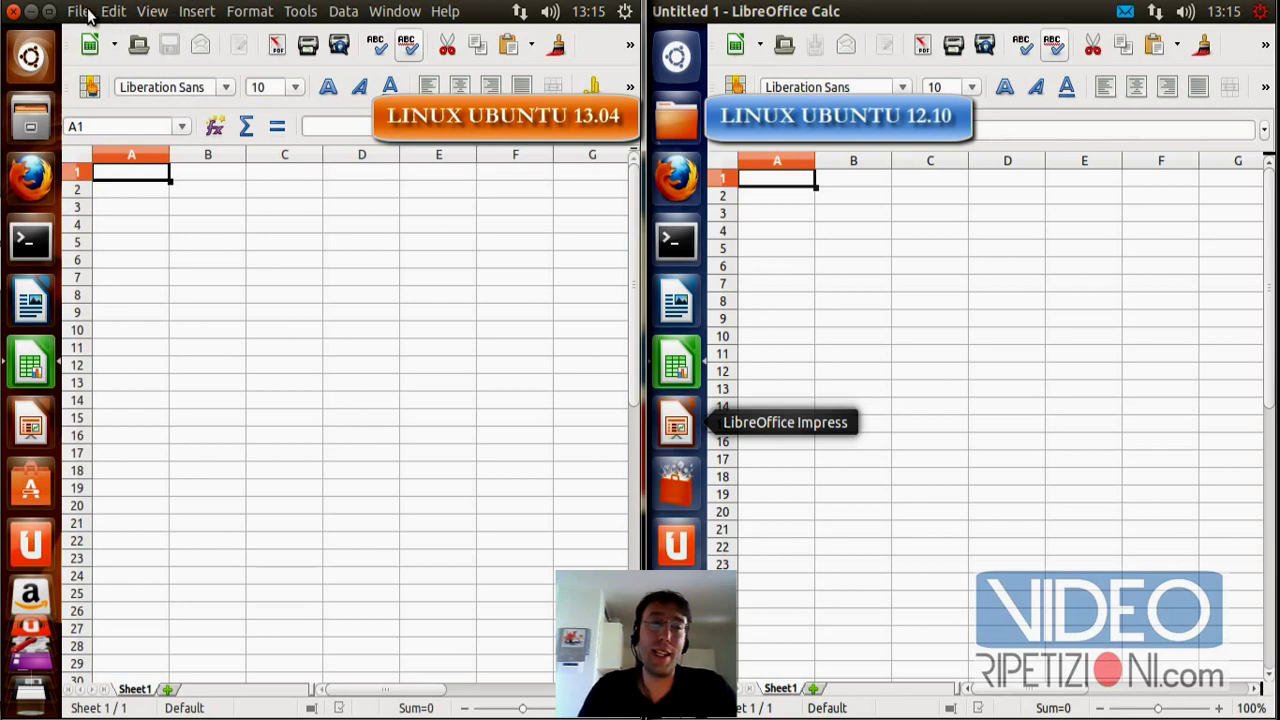
pyautogui.click(447, 14)
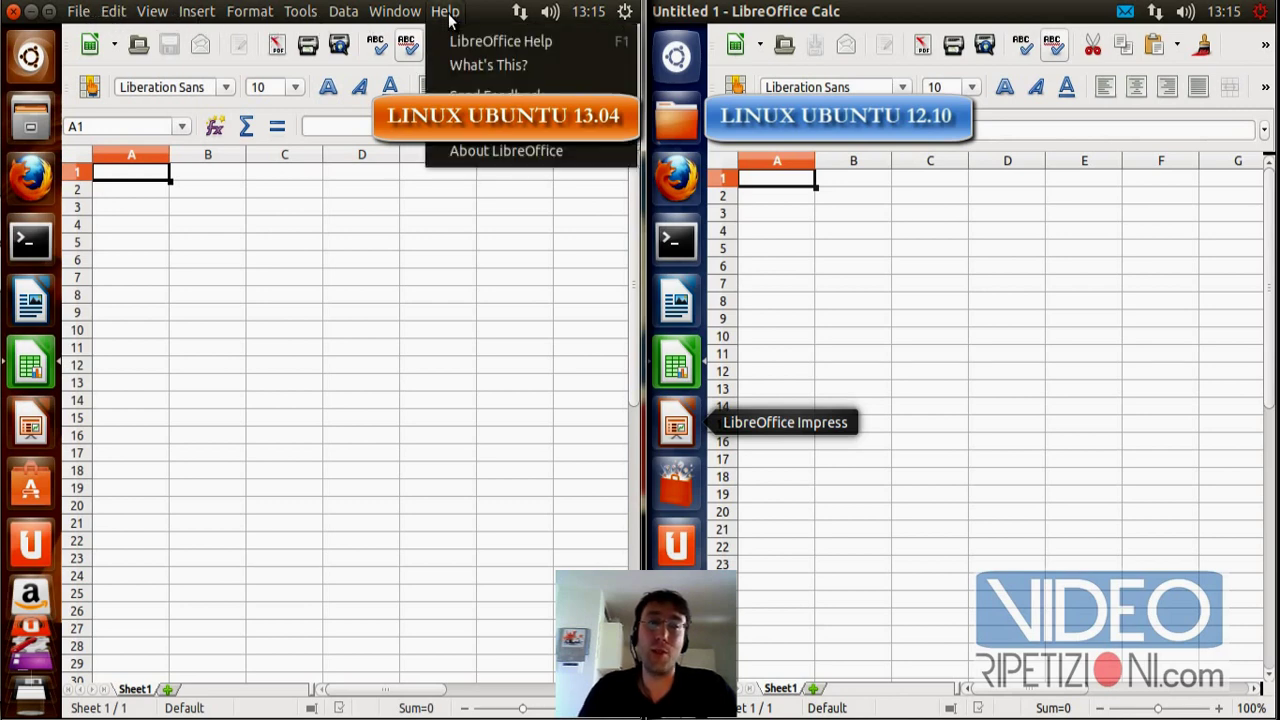
pyautogui.click(466, 152)
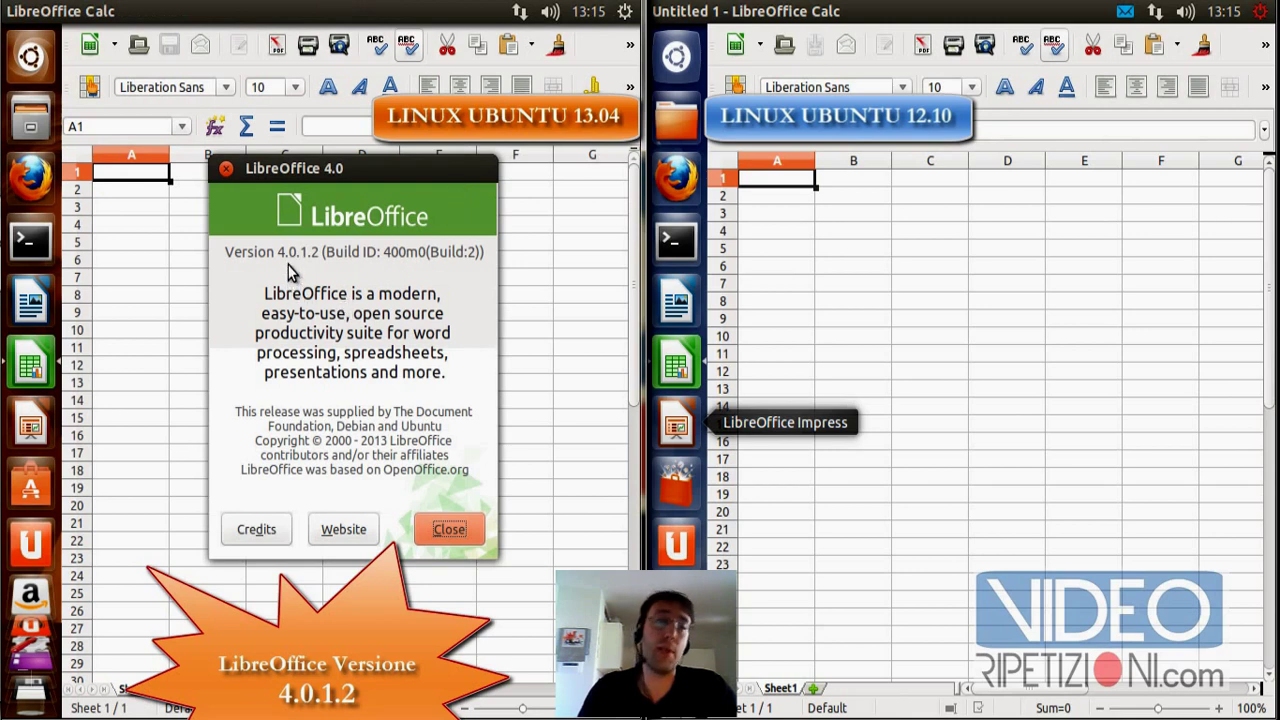
pyautogui.moveTo(281, 254); pyautogui.dragTo(318, 251)
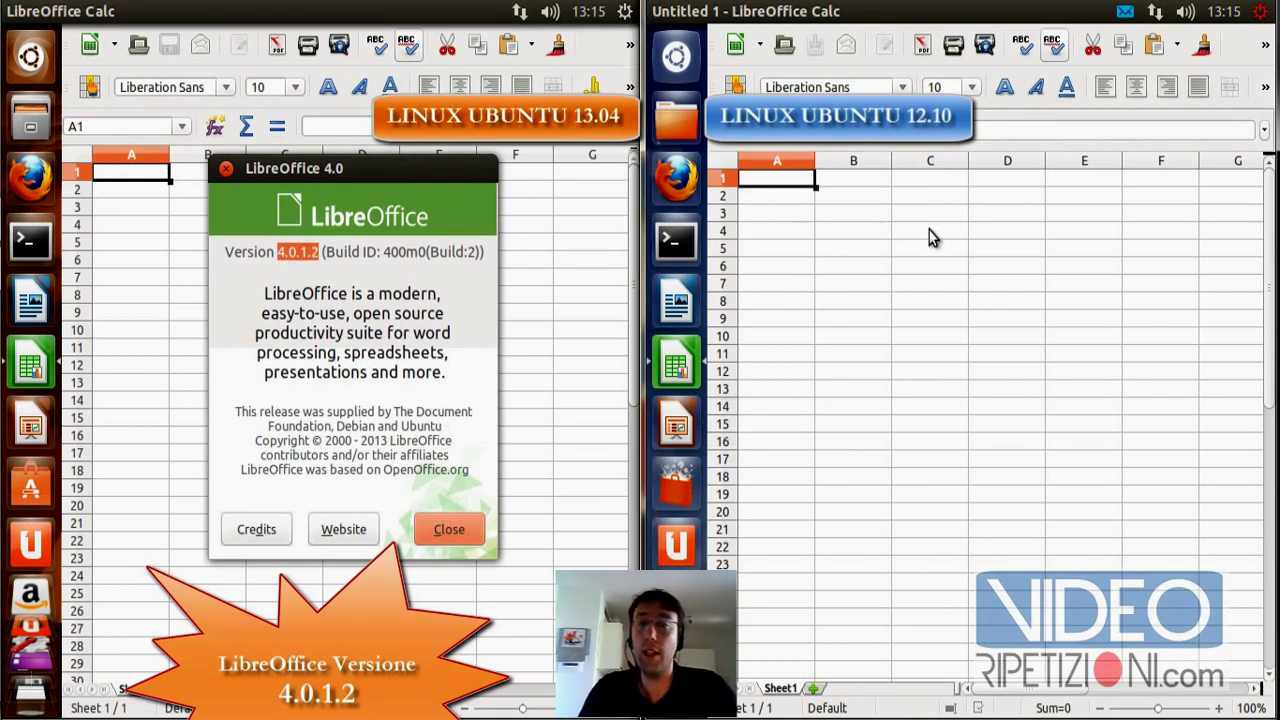
# Open the About LibreOffice window on Ubuntu 12.10 and highlight its version number.
pyautogui.click(1082, 12)
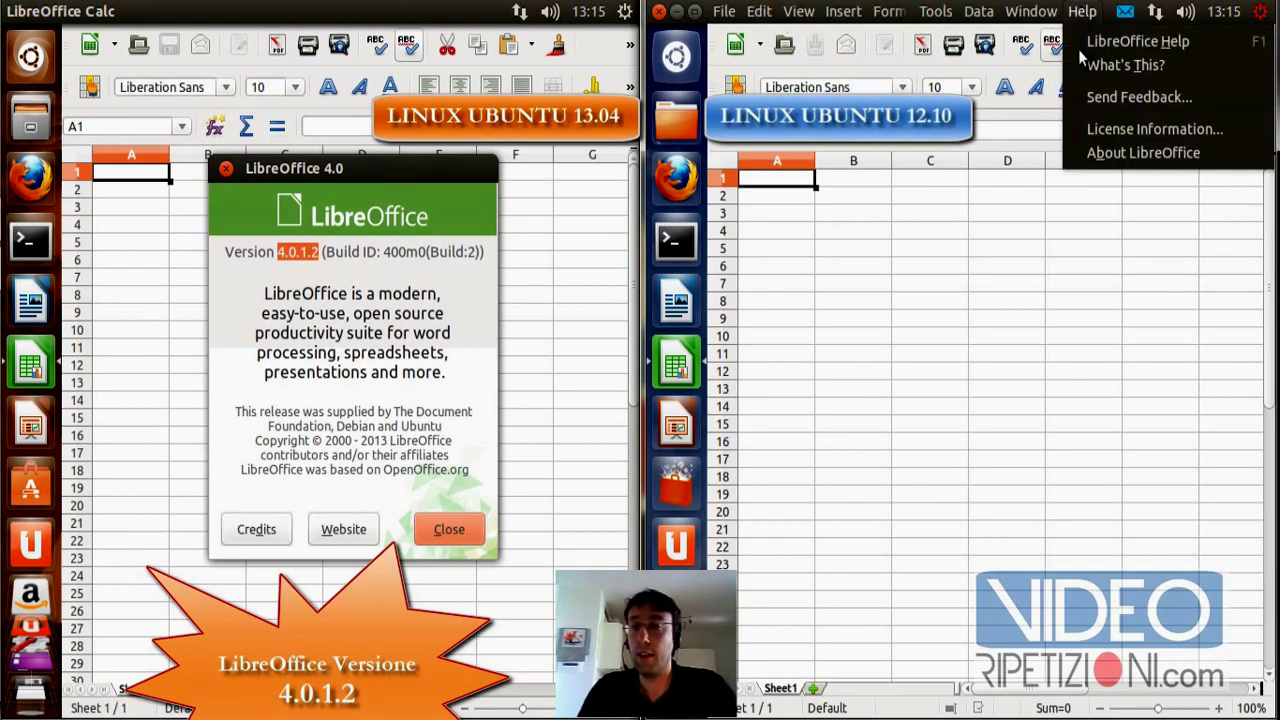
pyautogui.click(1110, 152)
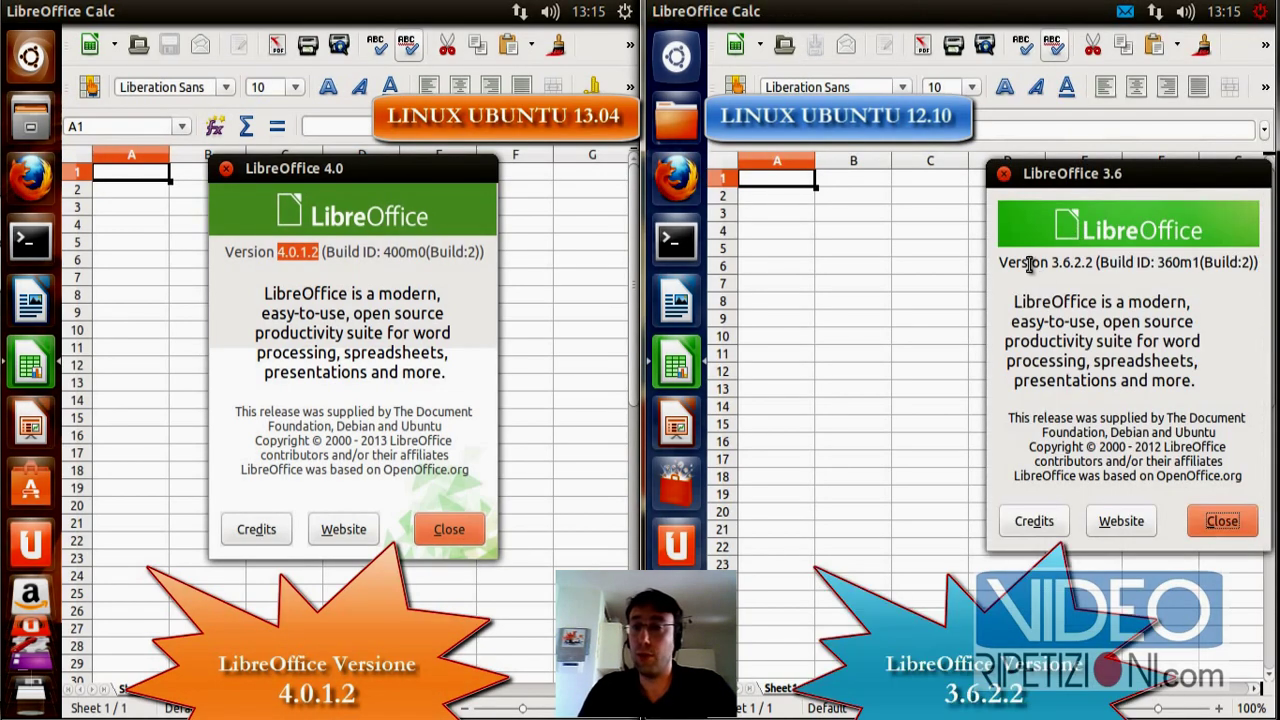
pyautogui.moveTo(1052, 263); pyautogui.dragTo(1094, 264)
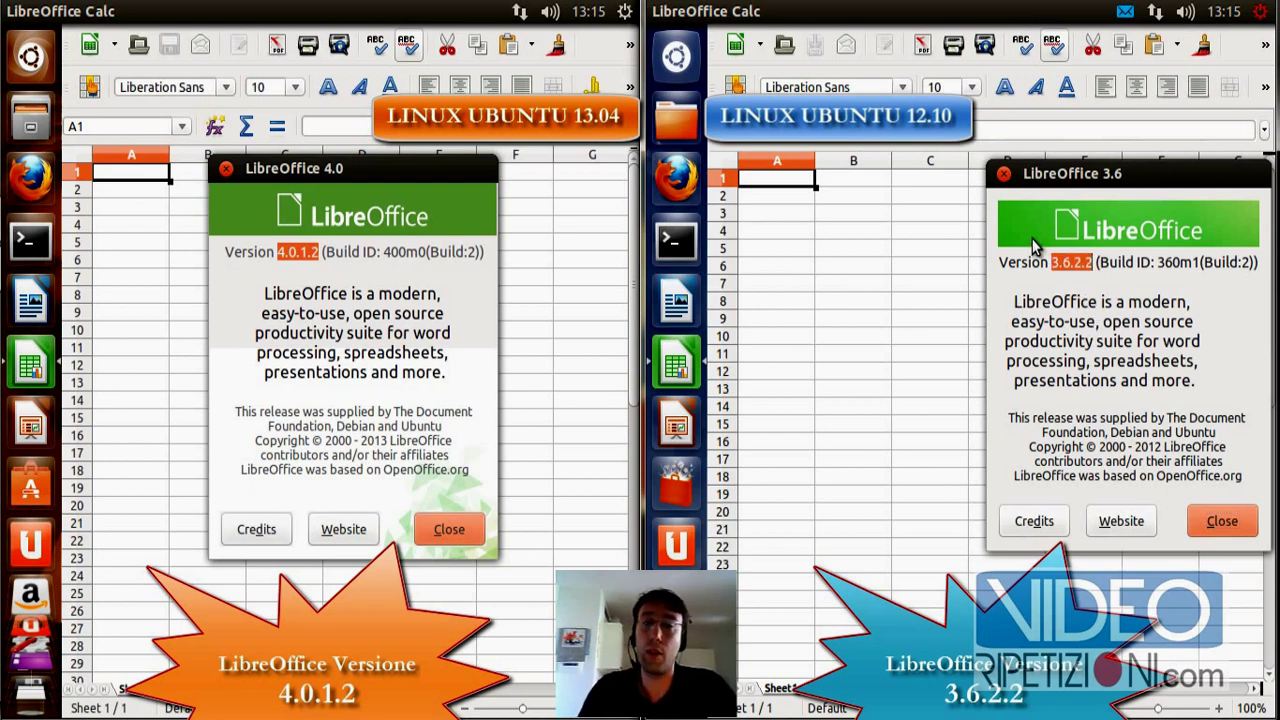
# Close the About LibreOffice windows and LibreOffice Calc on both systems.
pyautogui.click(1003, 173)
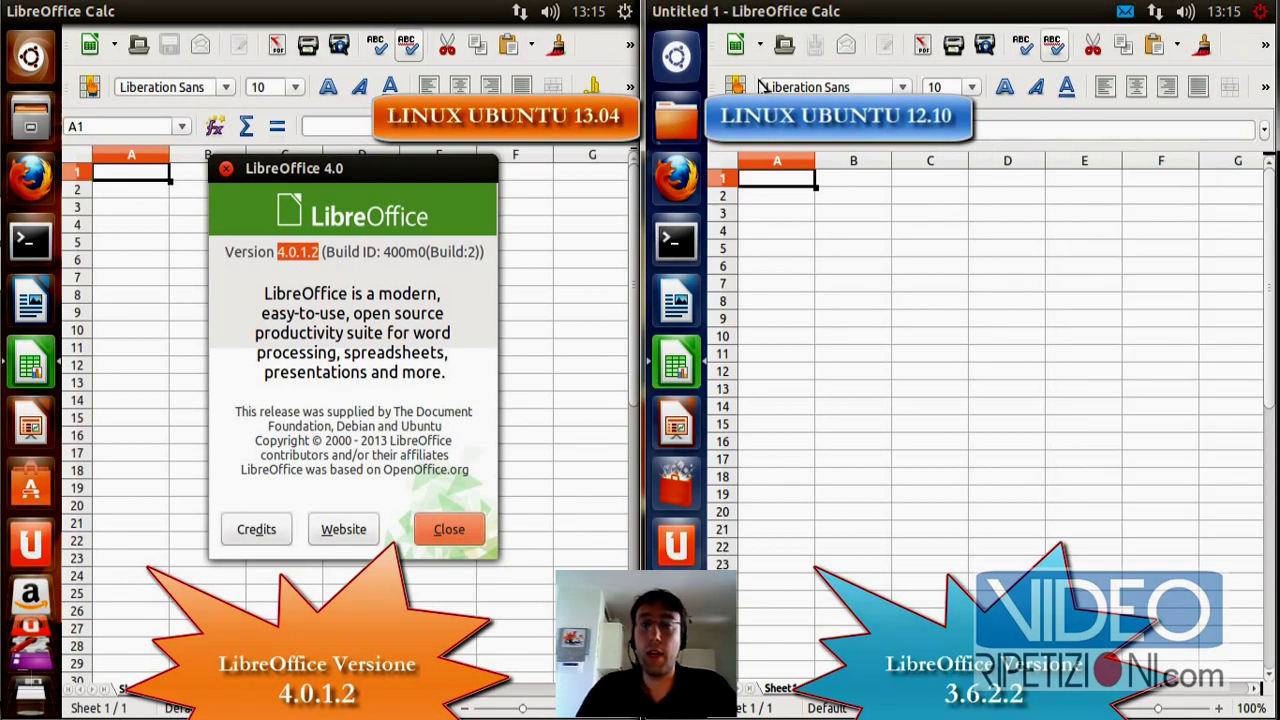
pyautogui.click(659, 11)
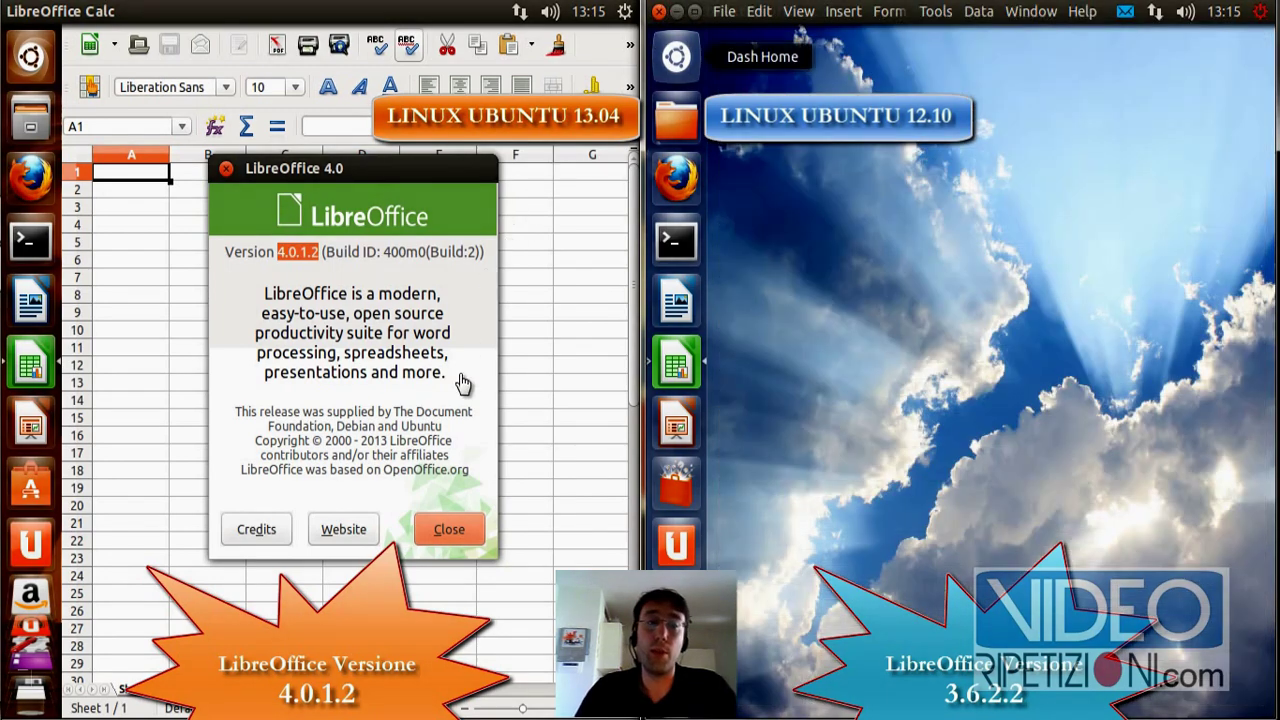
pyautogui.click(449, 529)
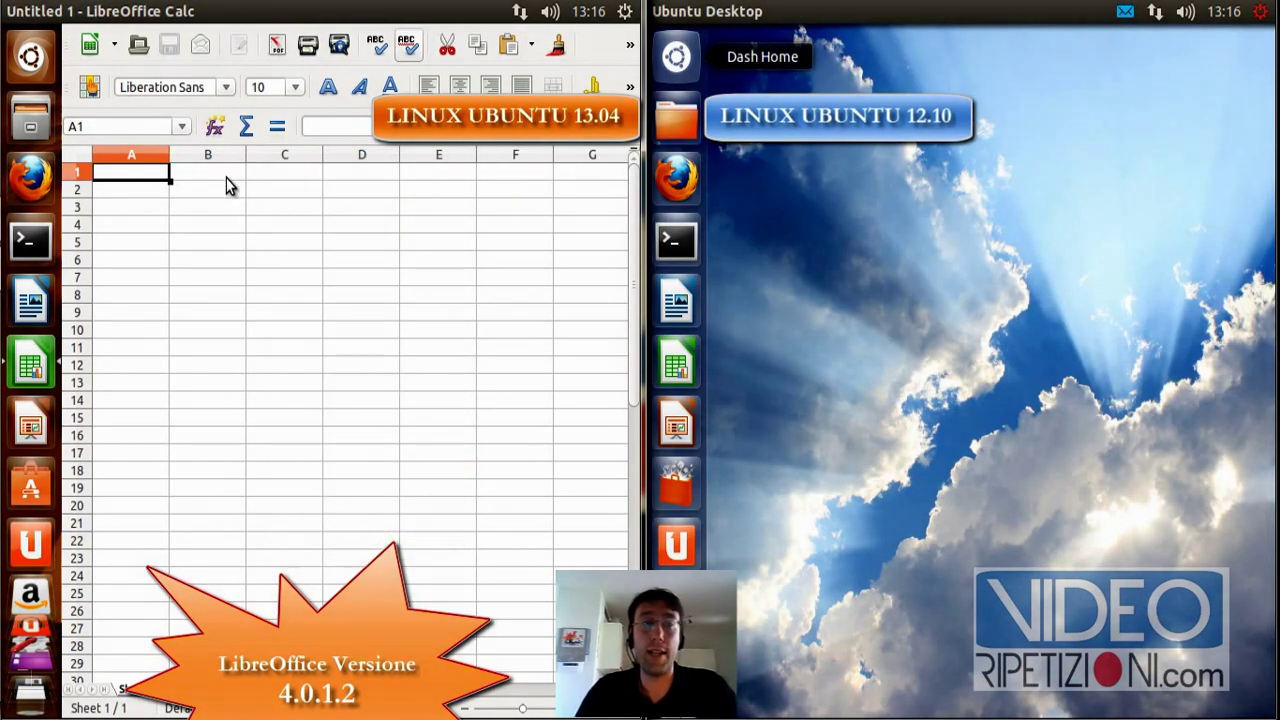
pyautogui.click(19, 11)
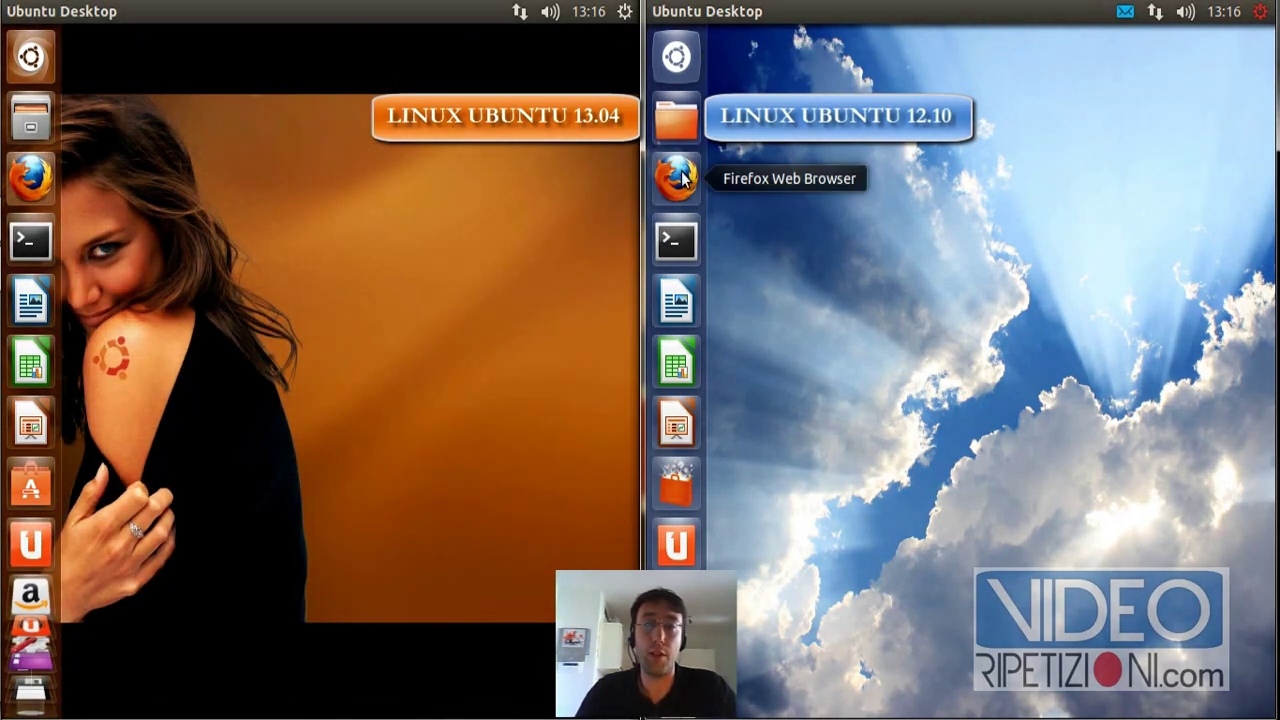
# Launch Firefox on both systems and highlight the version number in the About Mozilla Firefox window on Ubuntu 13.04.
pyautogui.click(677, 177)
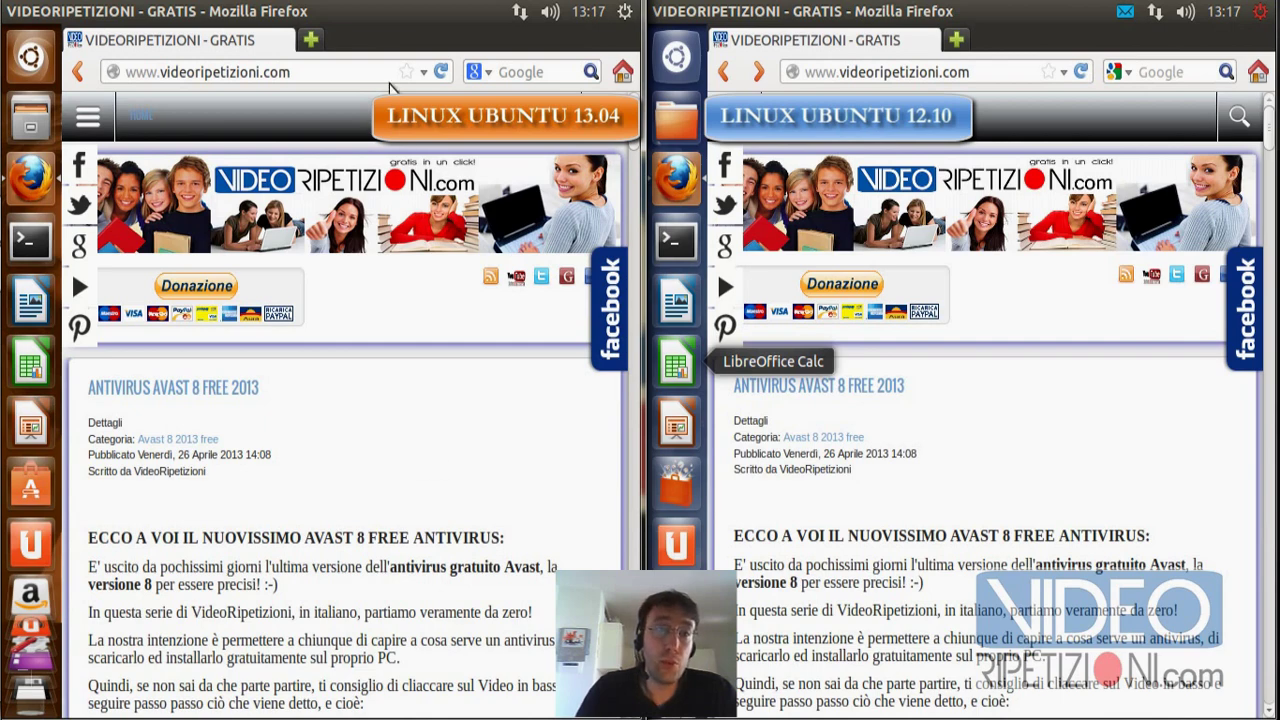
pyautogui.moveTo(365, 22)
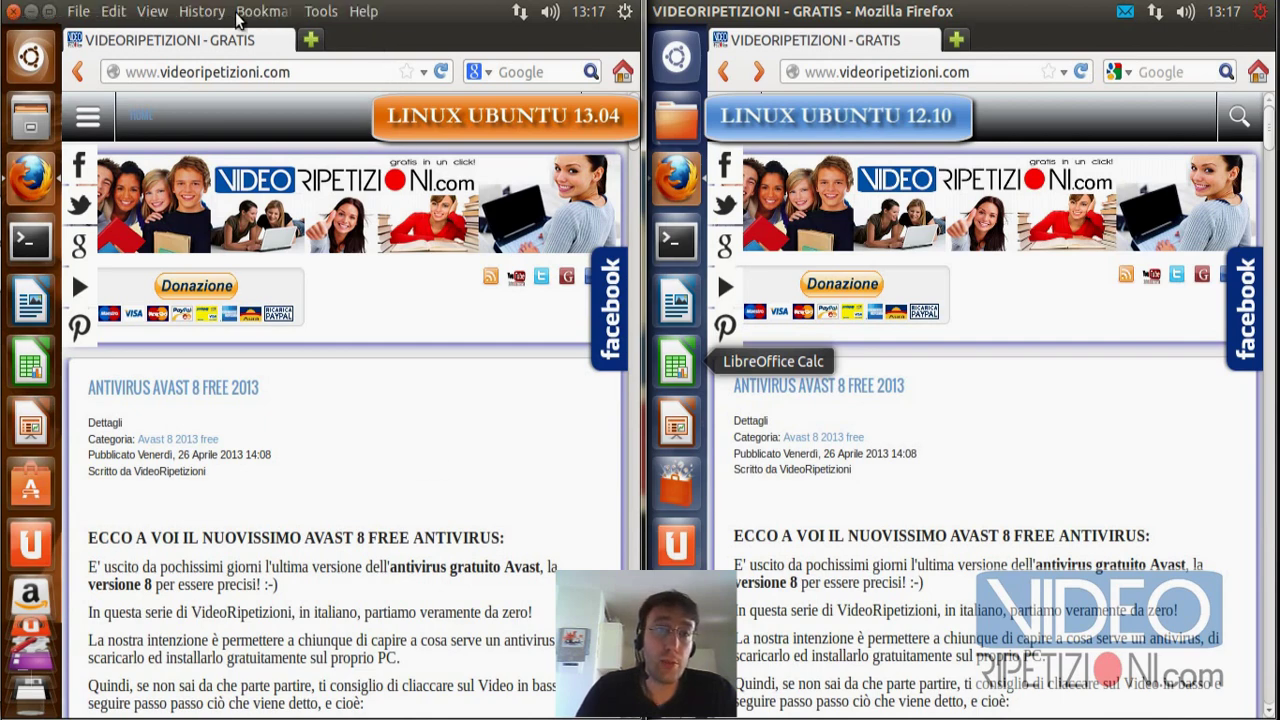
pyautogui.click(365, 14)
pyautogui.click(435, 175)
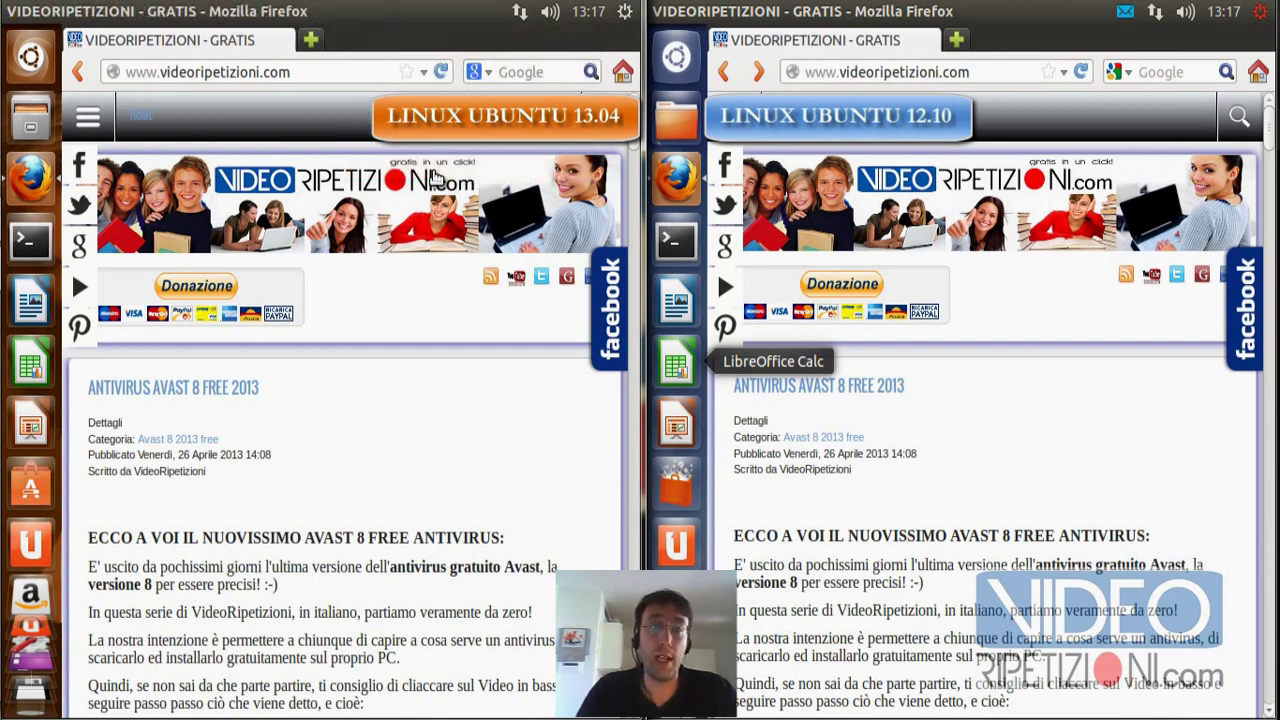
pyautogui.moveTo(315, 326); pyautogui.dragTo(356, 326)
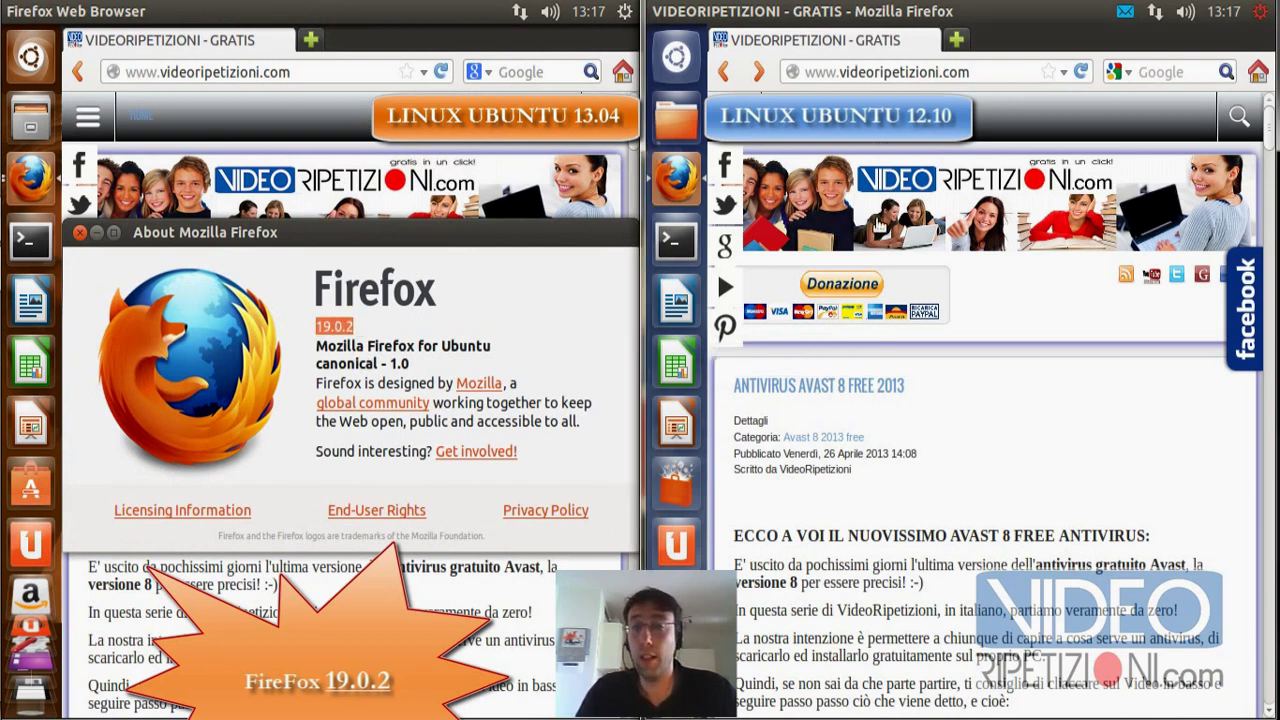
# Open the About Mozilla Firefox window on Ubuntu 12.10 and highlight its version number.
pyautogui.click(1025, 11)
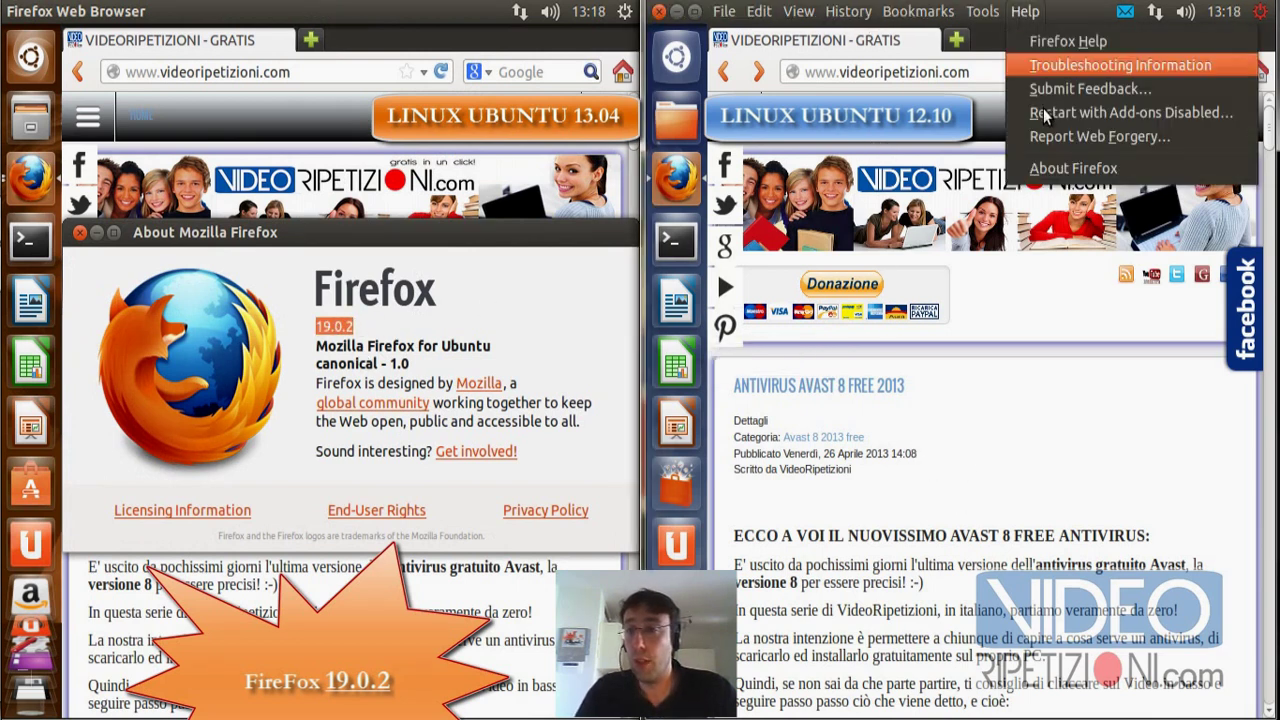
pyautogui.click(1073, 168)
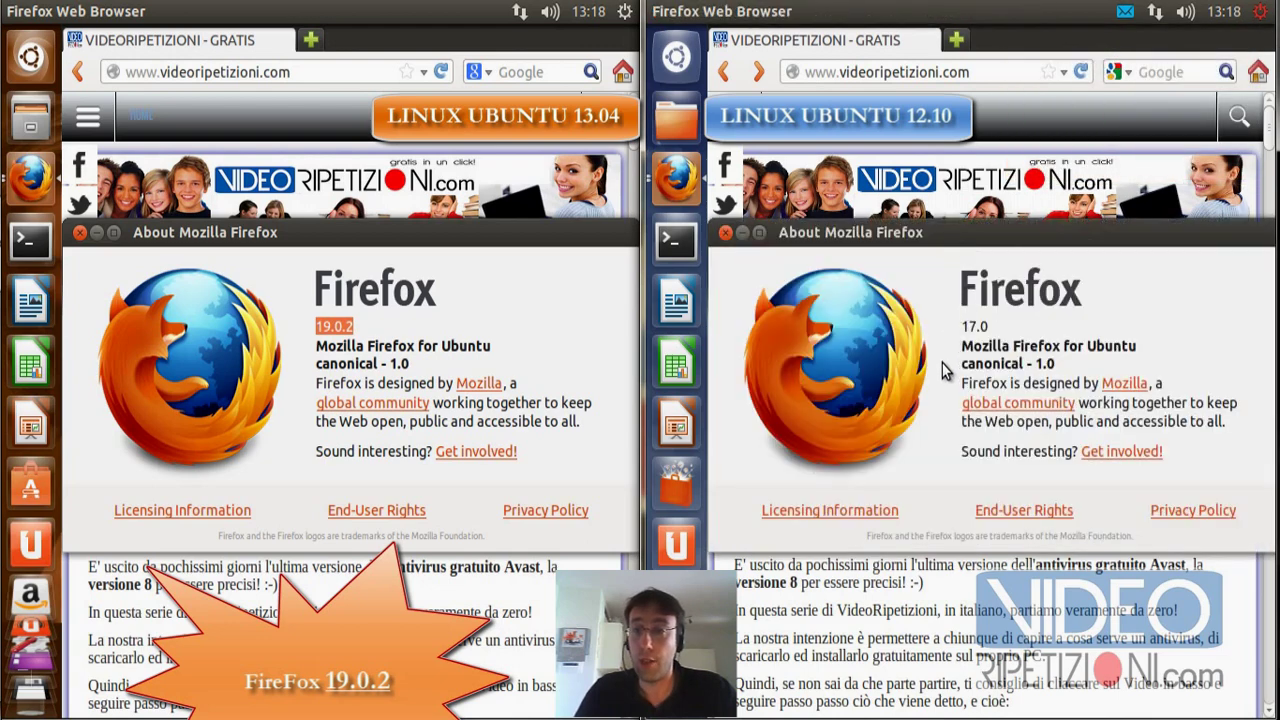
pyautogui.moveTo(990, 326); pyautogui.dragTo(971, 326)
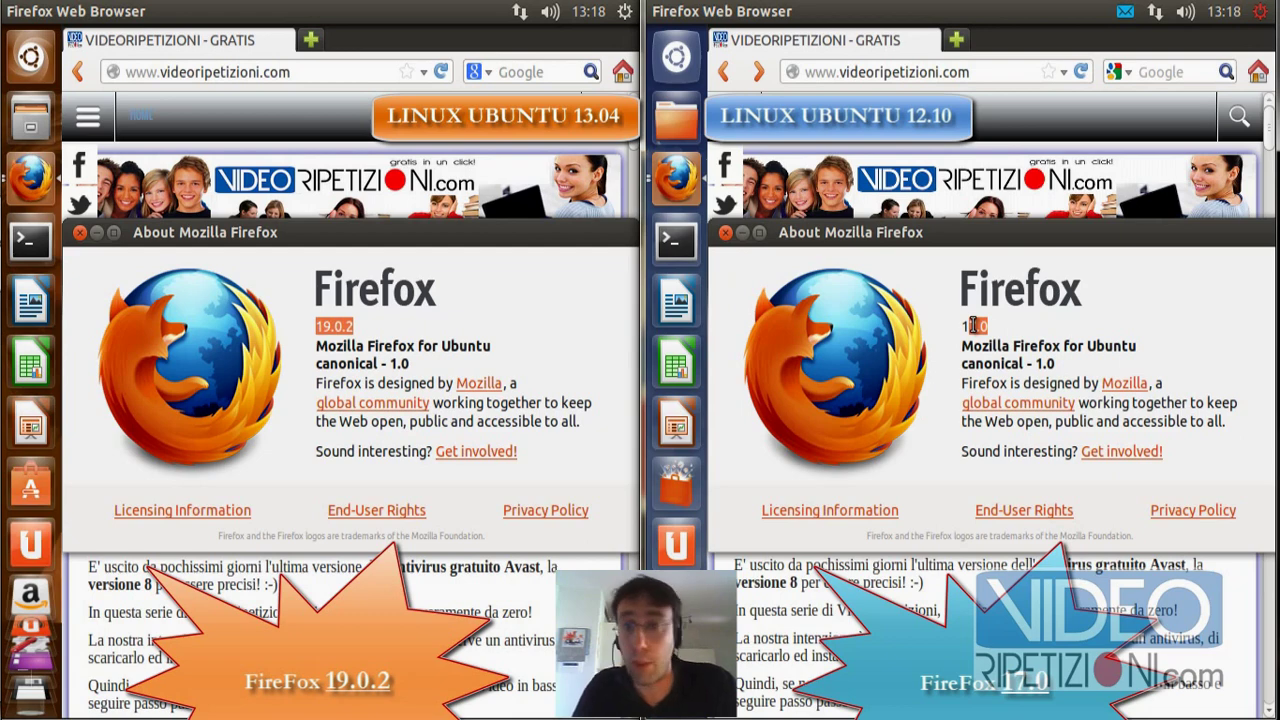
pyautogui.moveTo(971, 326); pyautogui.dragTo(962, 326)
# Close the About Mozilla Firefox windows and Firefox on both systems.
pyautogui.click(726, 232)
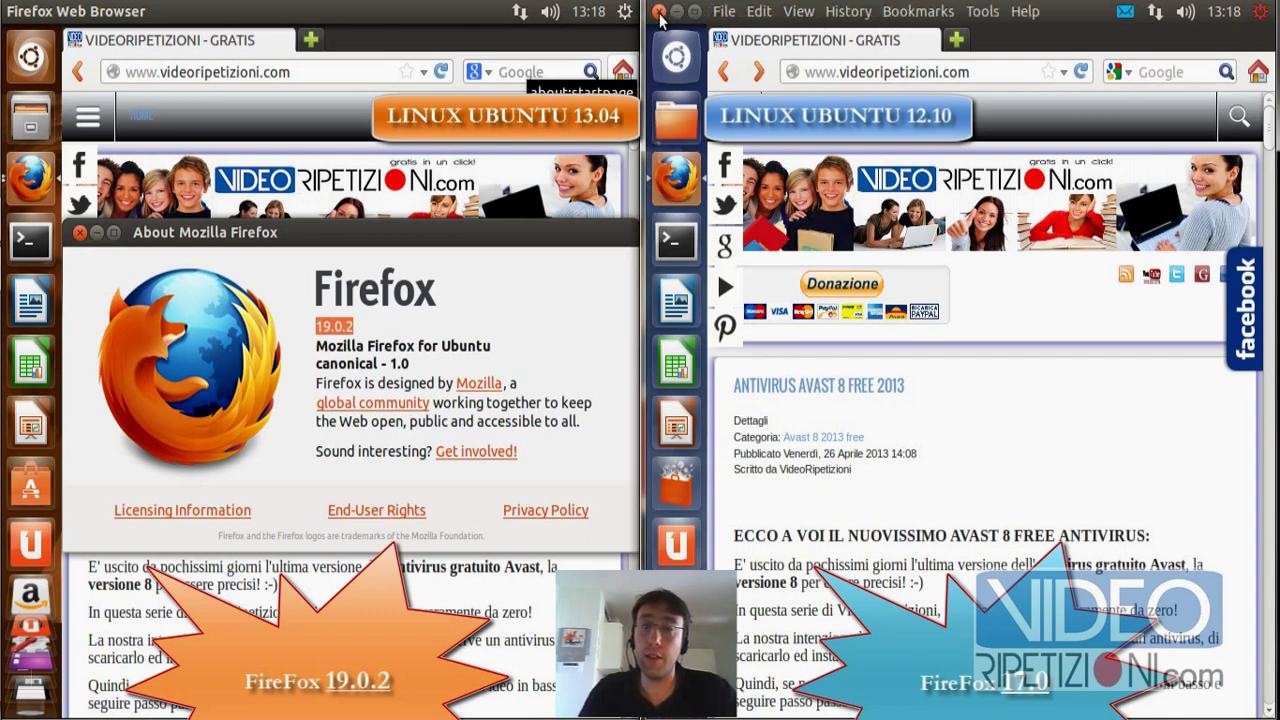
pyautogui.click(659, 12)
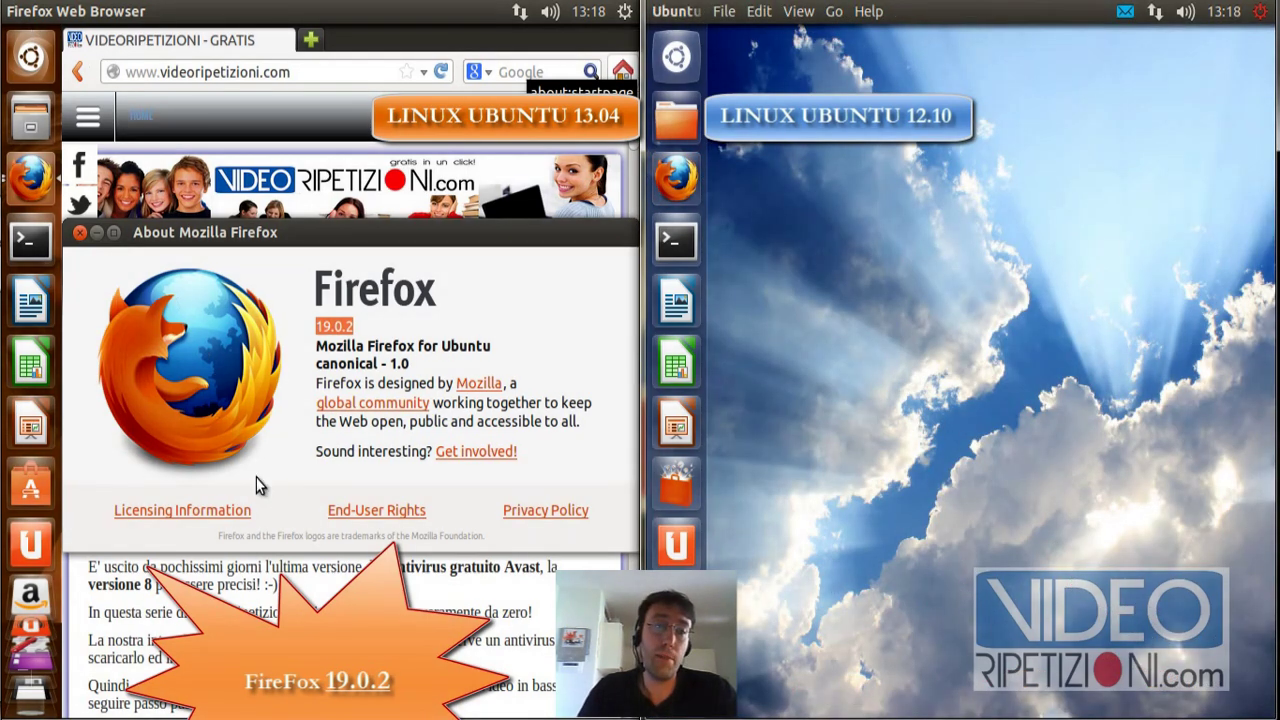
pyautogui.hotkey('ctrl', 'q')
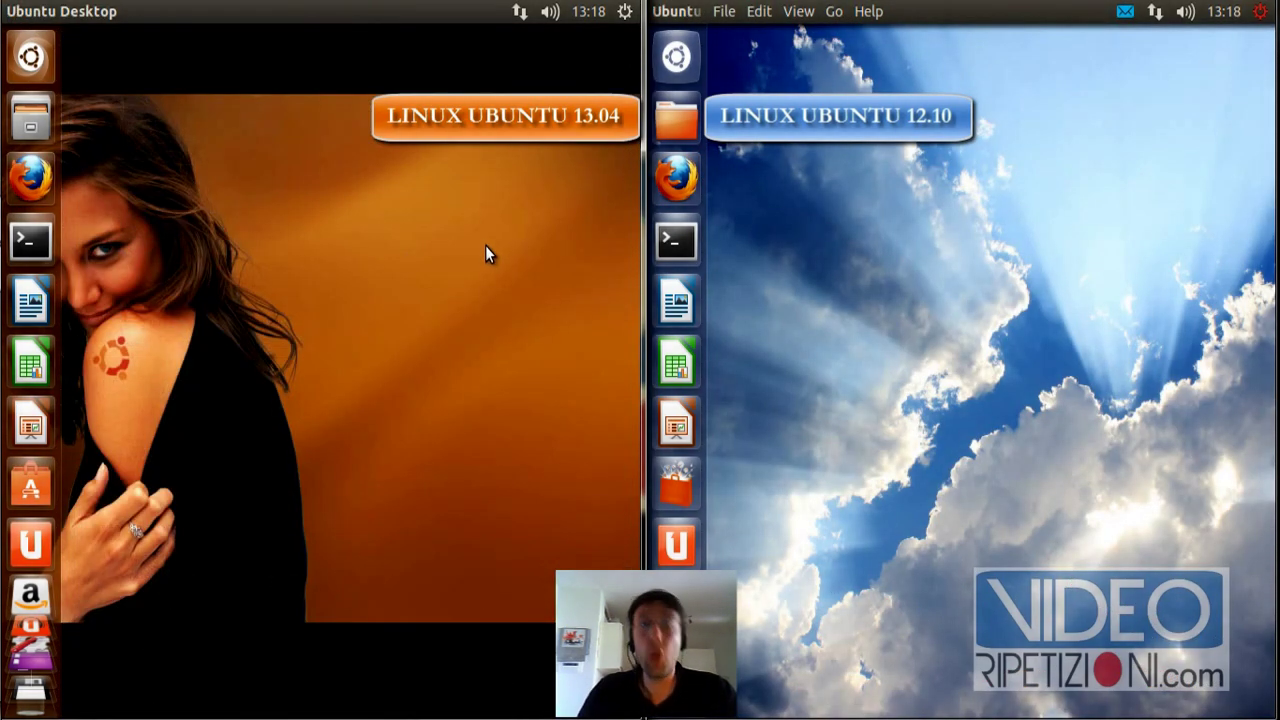
# Request Shut Down from the session options on Ubuntu 12.10 and on Ubuntu 13.04 to compare their shutdown dialogs.
pyautogui.click(1259, 14)
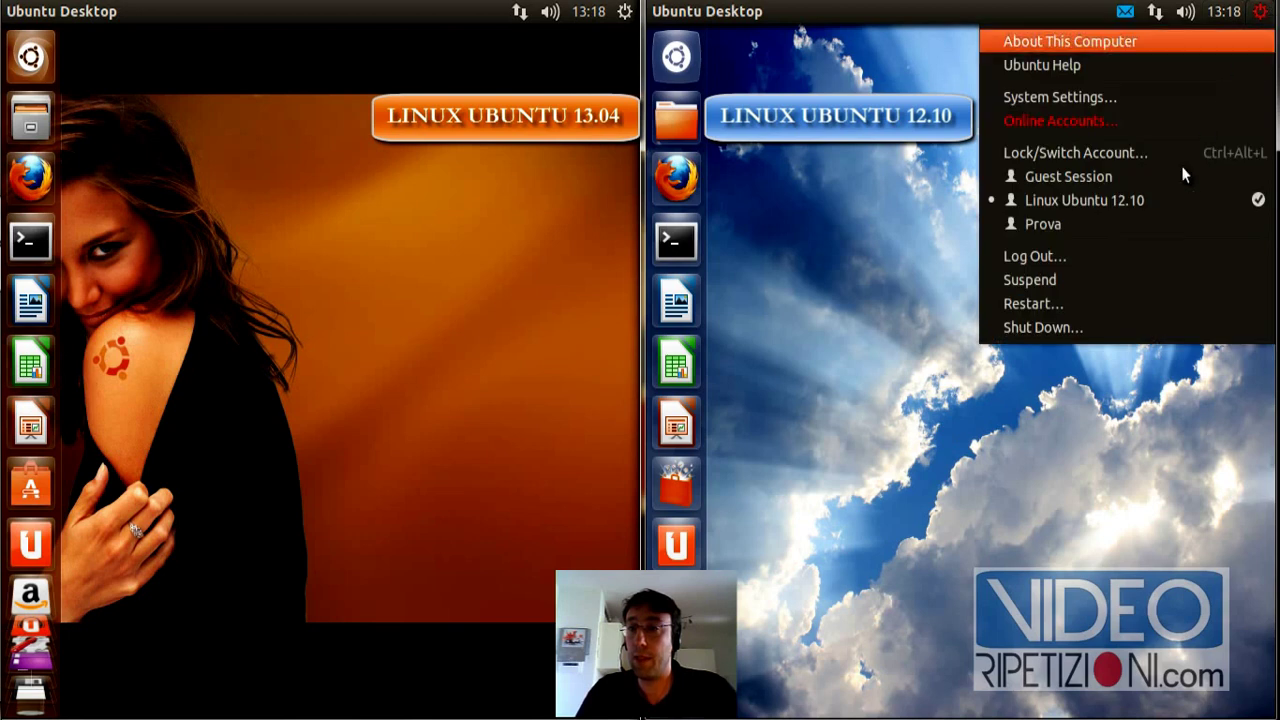
pyautogui.click(1041, 328)
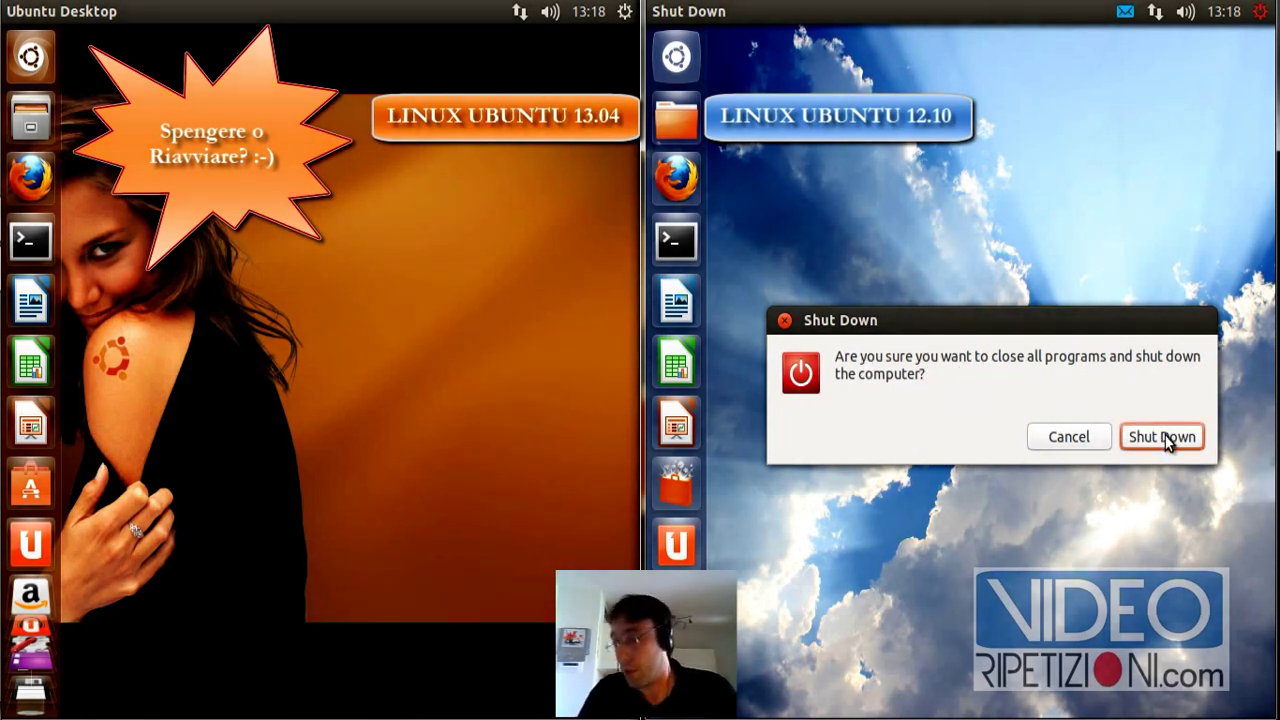
pyautogui.click(624, 12)
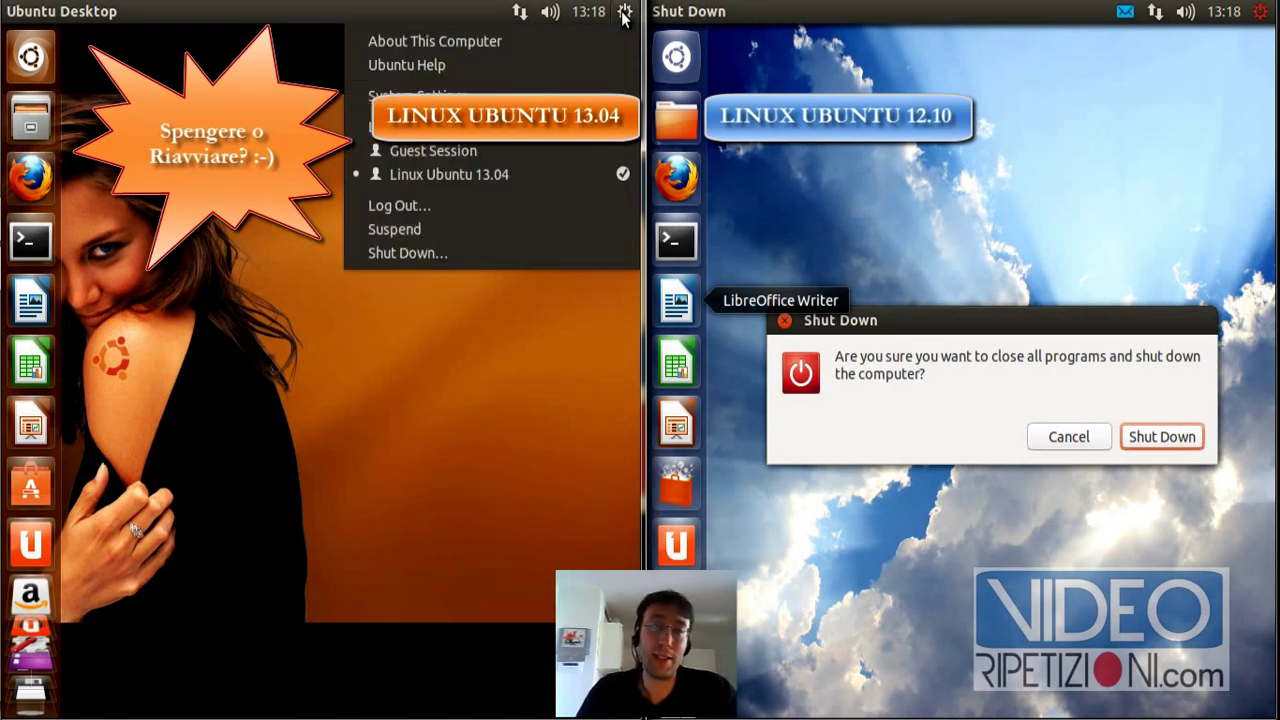
pyautogui.click(423, 256)
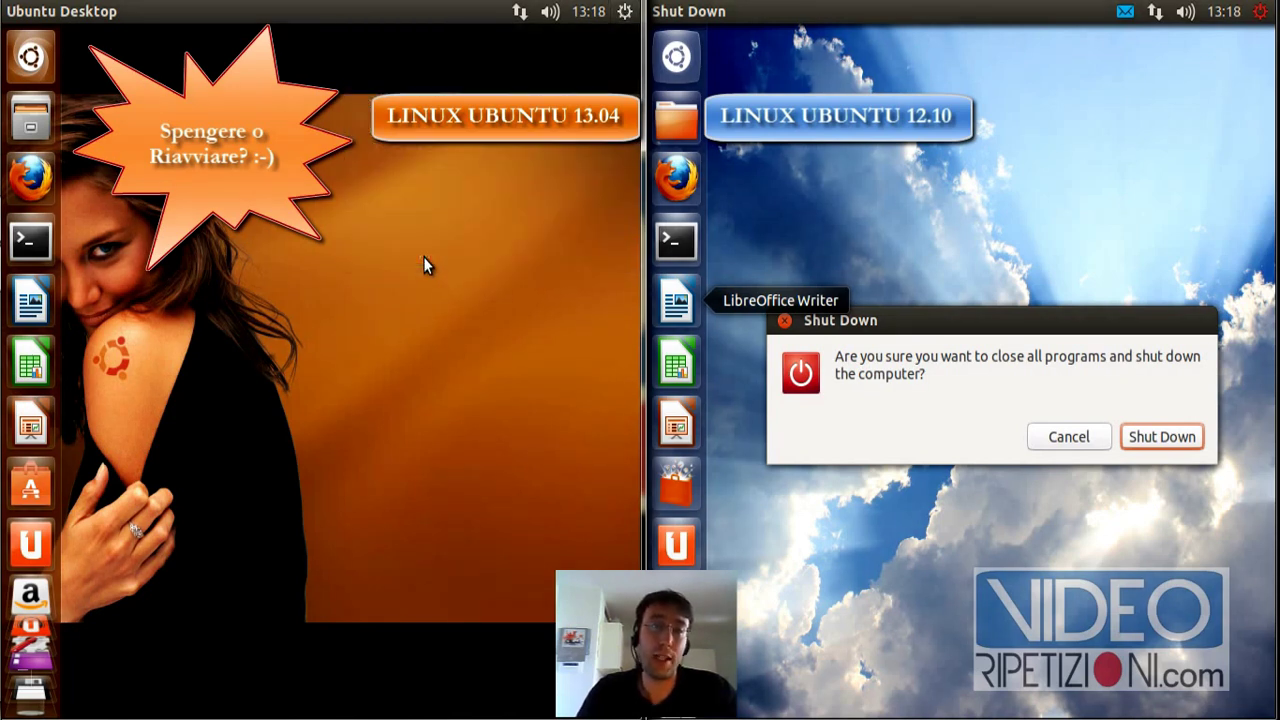